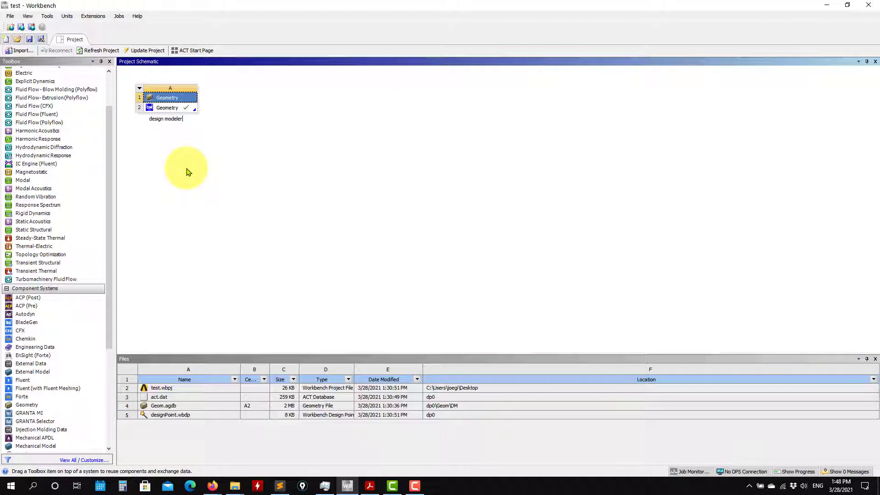
- Name the first geometry system "design modeler"
key(Return)
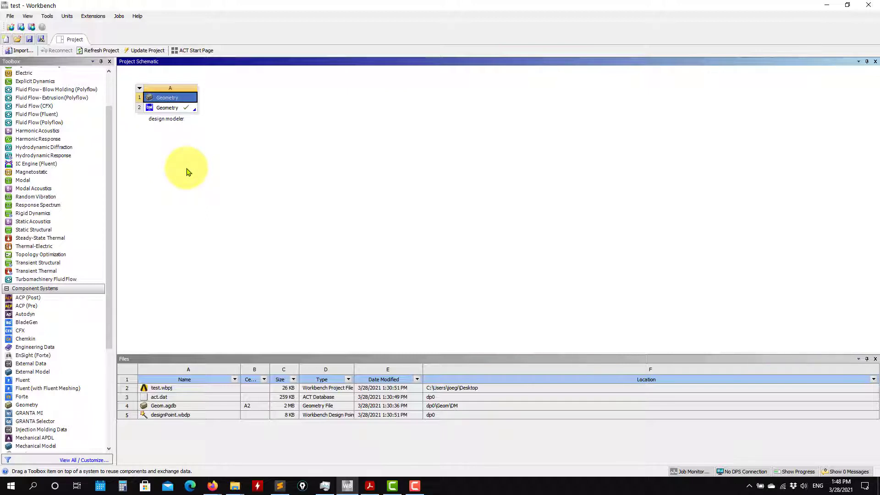
click(140, 89)
click(261, 133)
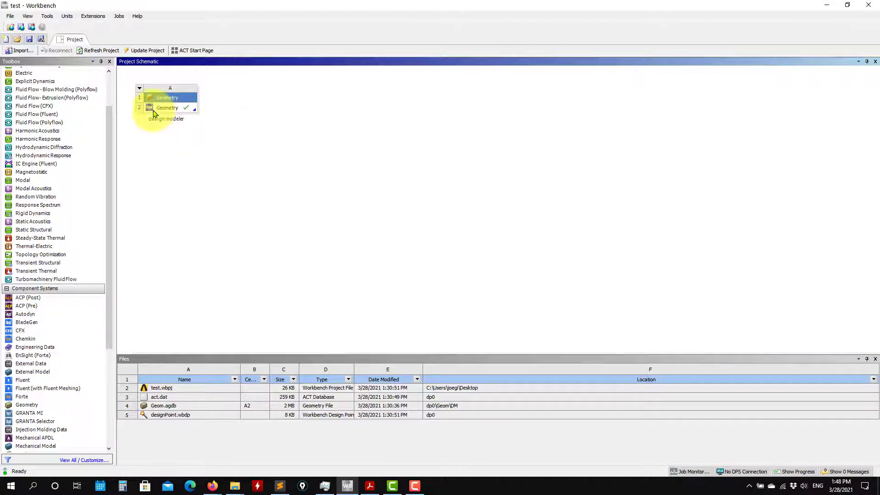
- Add a second standalone Geometry system below the first one and name it "spaceclaim"
drag(18, 405, 167, 137)
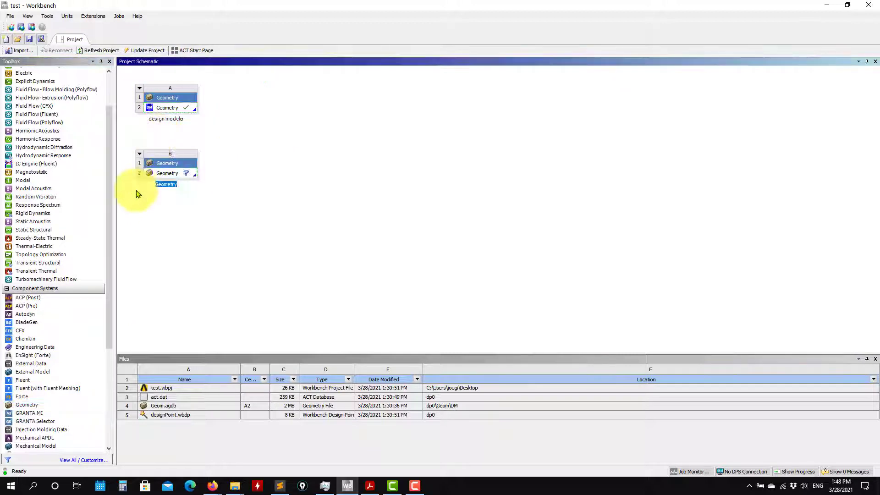
click(166, 206)
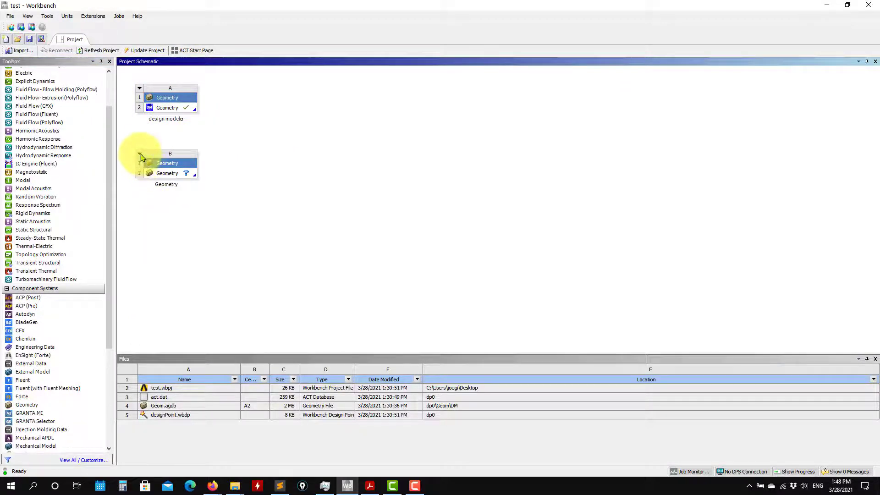
click(140, 155)
click(165, 233)
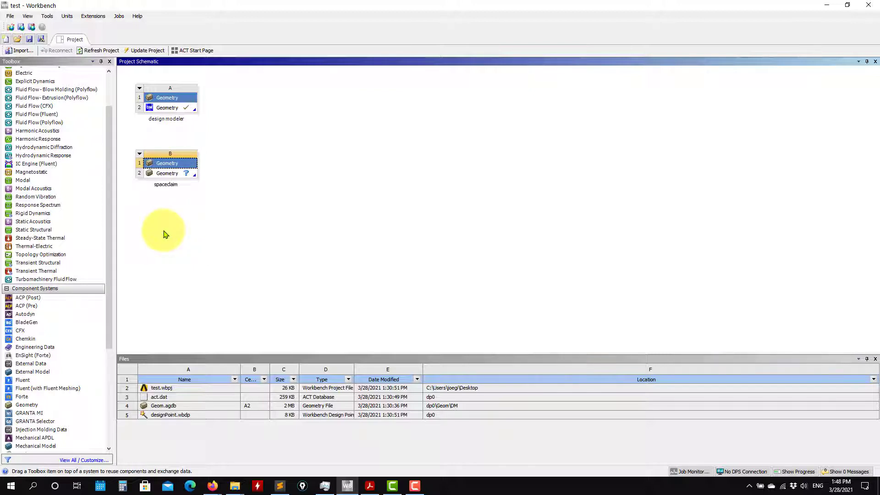
- Create a new SpaceClaim geometry from the Geometry cell of the "spaceclaim" system
right_click(177, 175)
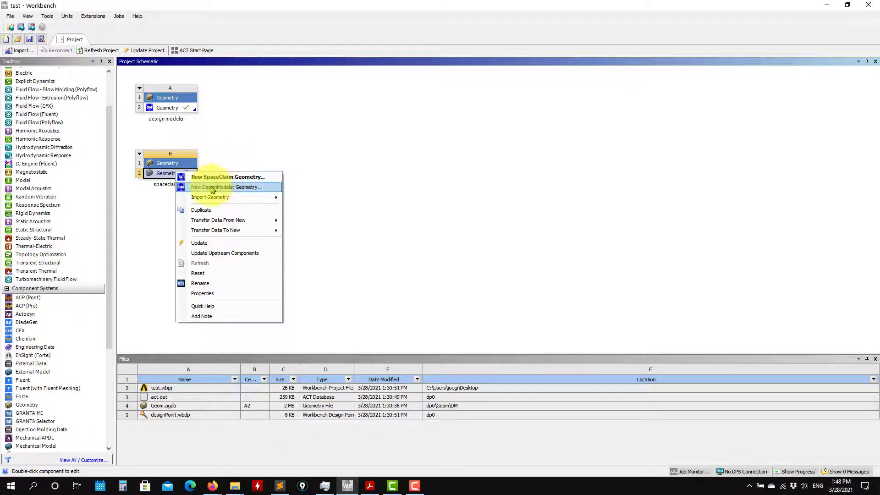
mouse_move(261, 201)
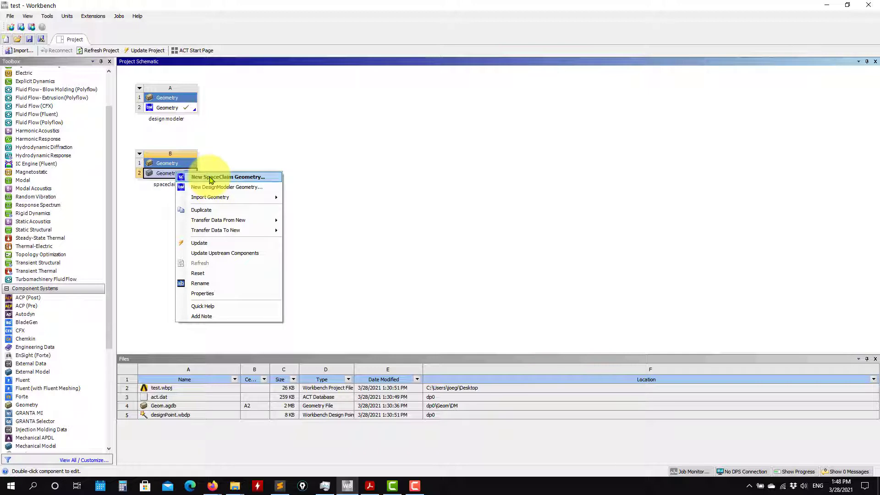
click(212, 179)
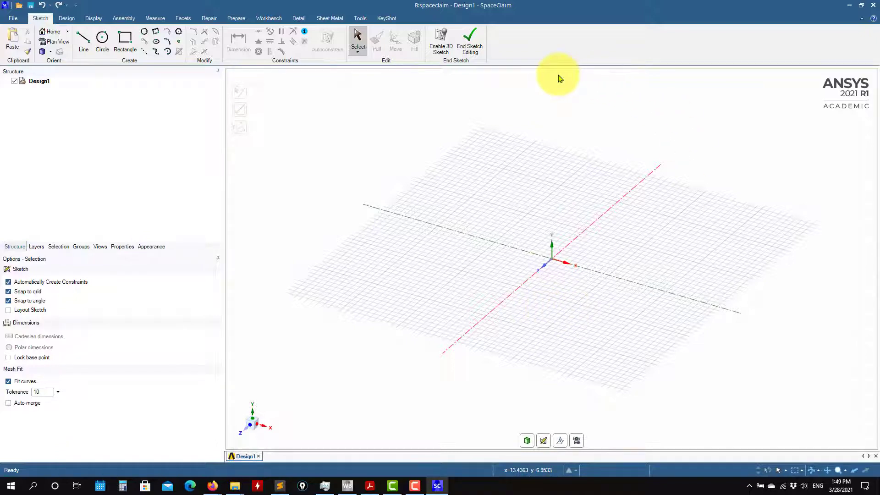
- View the default sketch plane head-on, leave it for 3D mode and return to the Select tool
click(577, 441)
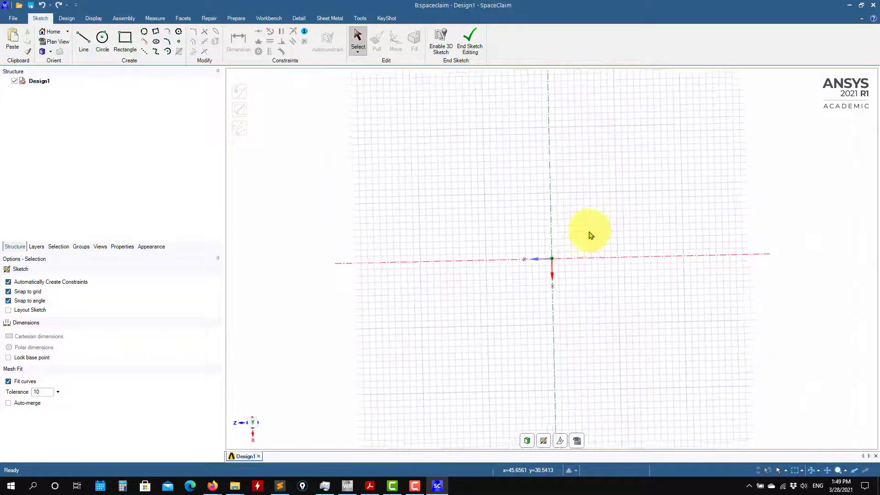
click(528, 441)
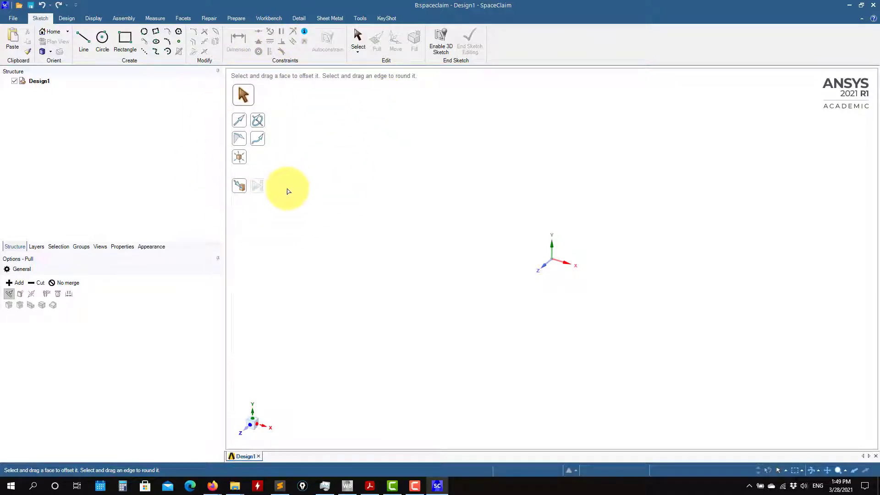
key(s)
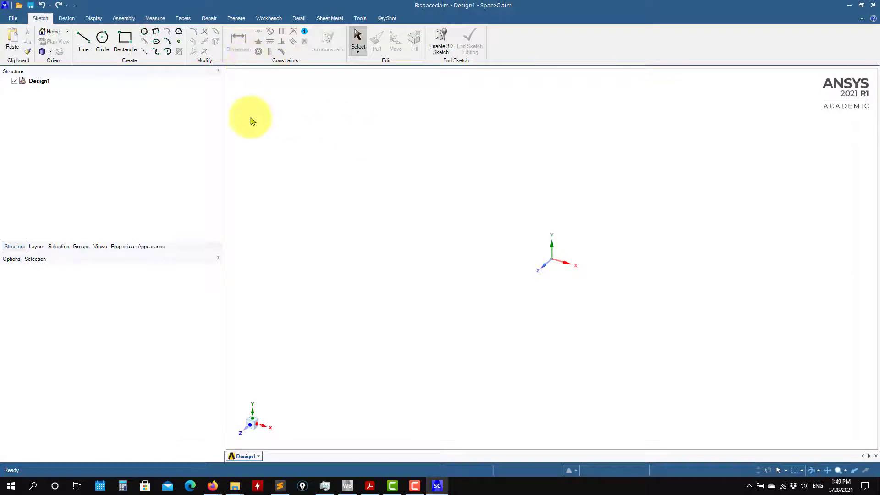
click(65, 18)
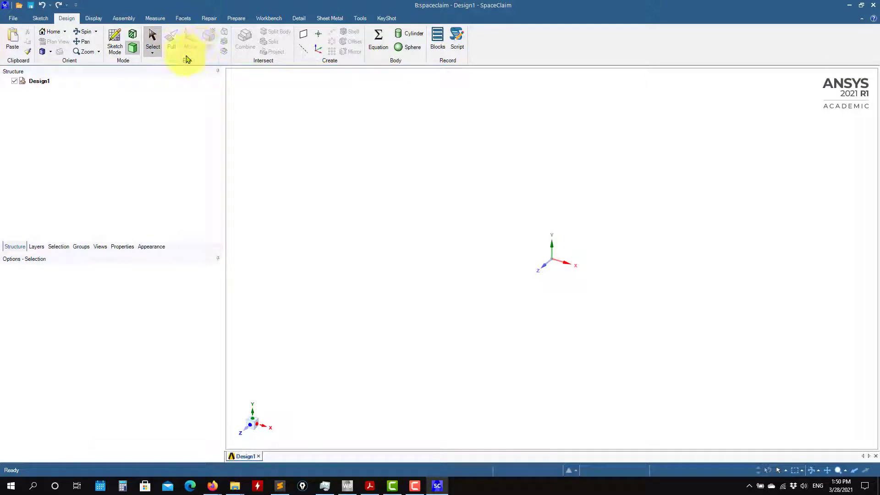
click(41, 19)
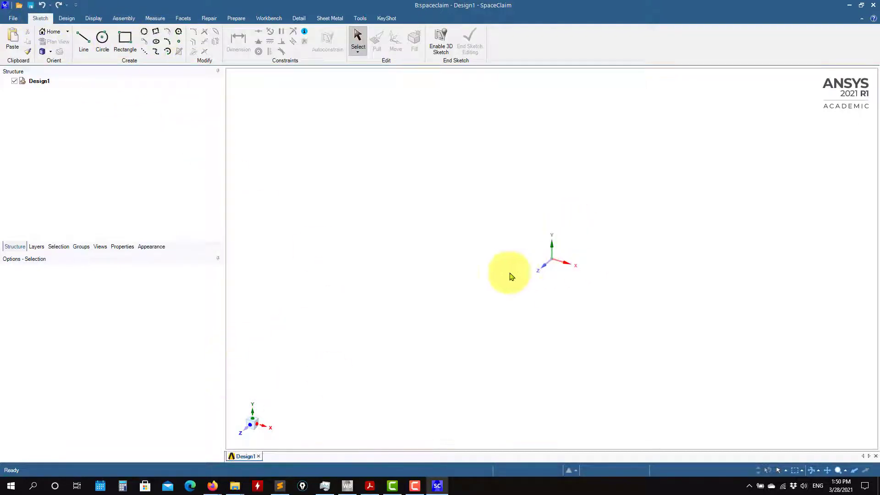
- Start a sketch on the YZ plane, perpendicular to the X axis, and show it in plan view
click(66, 18)
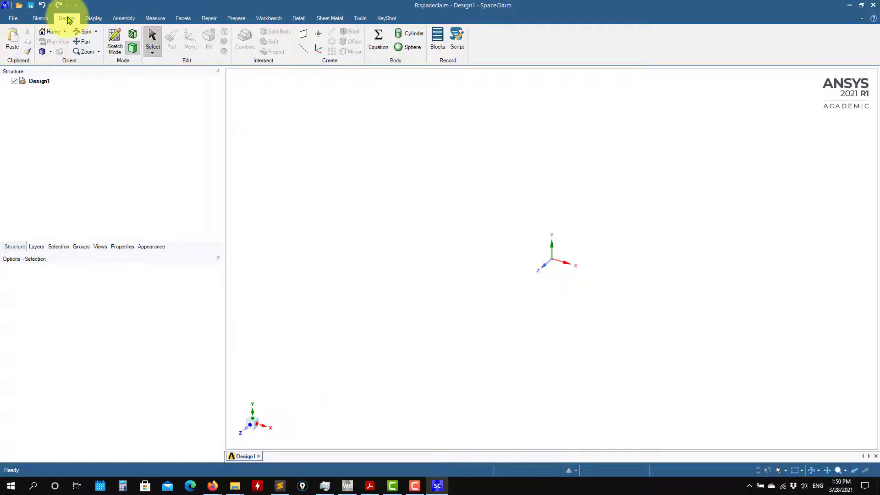
click(115, 38)
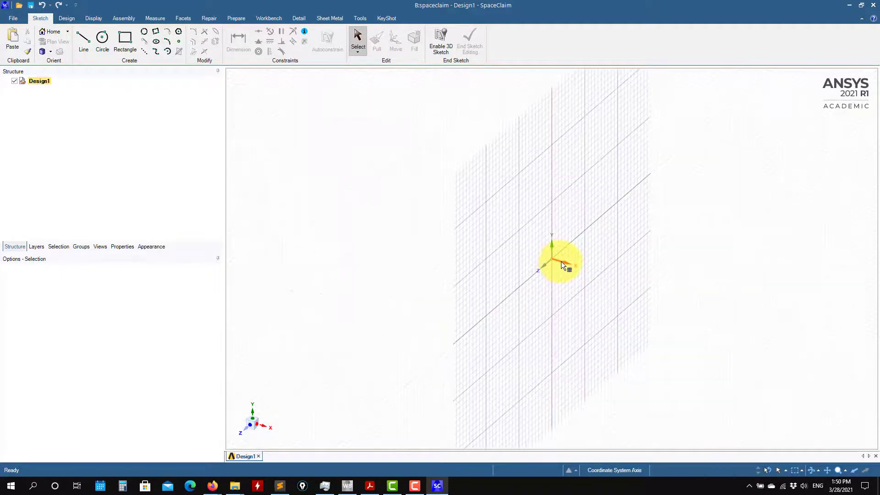
click(561, 262)
click(577, 441)
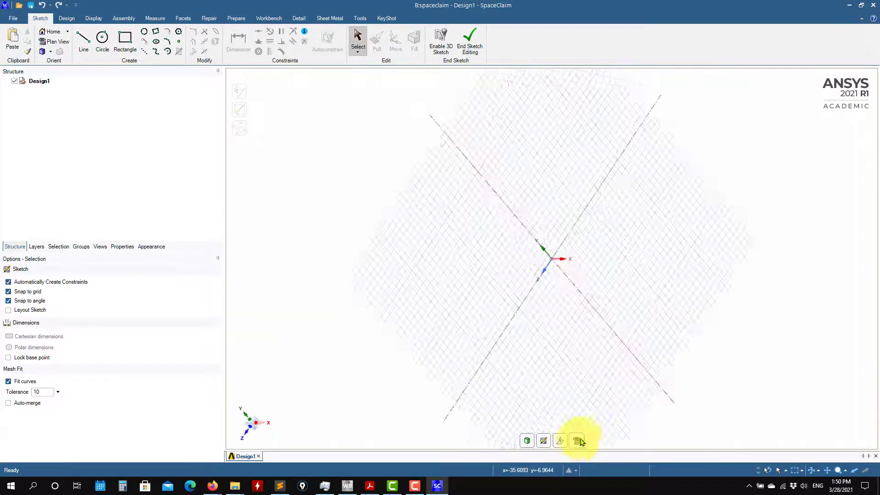
click(103, 39)
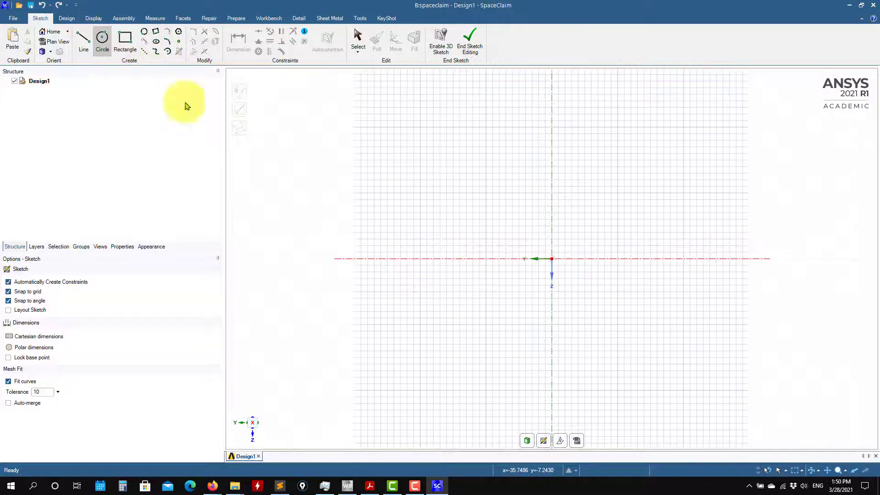
click(552, 258)
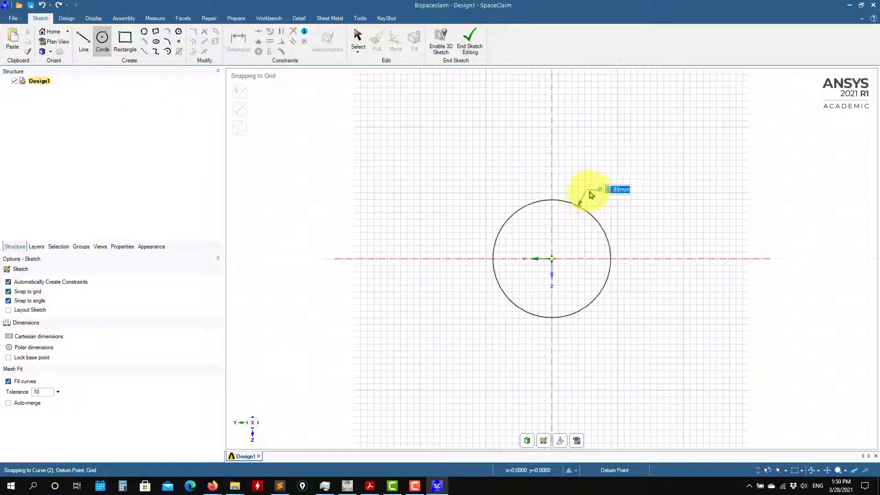
click(598, 143)
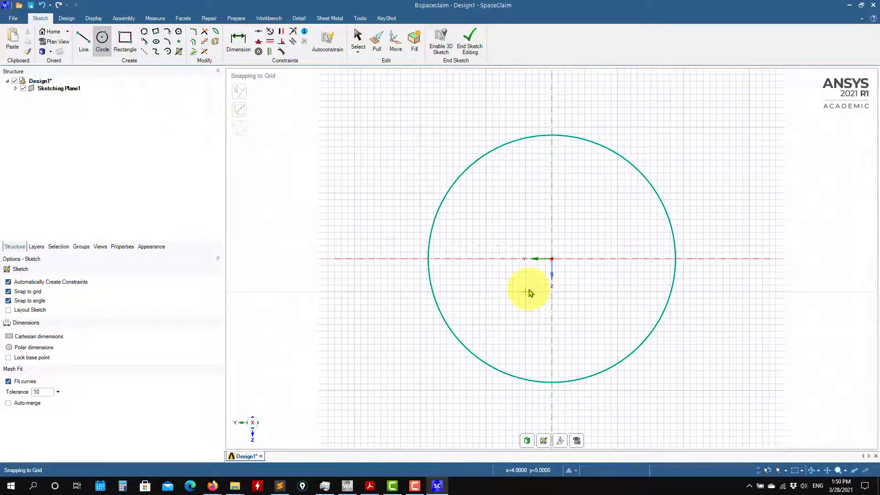
key(s)
click(431, 239)
key(Delete)
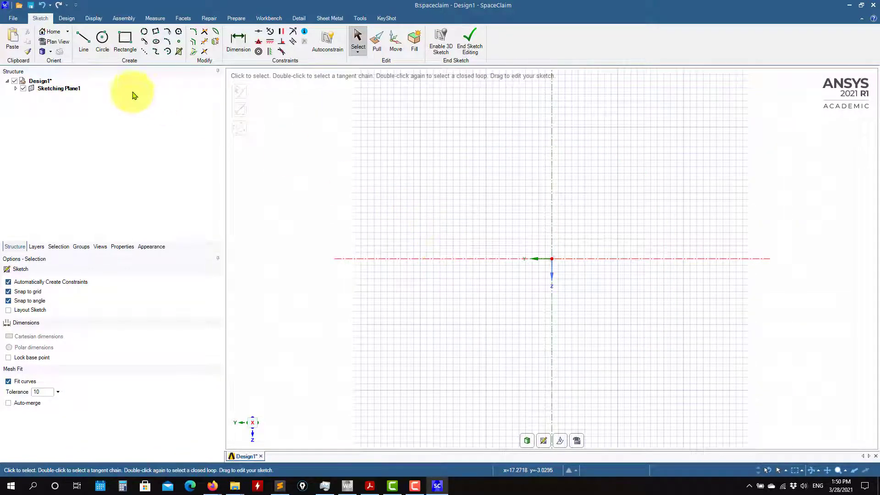
- Sketch a circle away from the origin and centre it on the origin with a concentric constraint
click(102, 39)
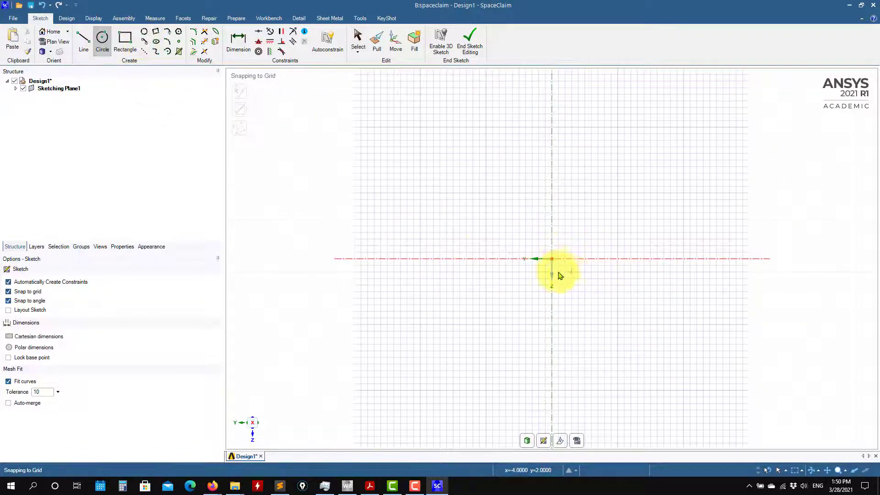
click(407, 192)
click(455, 149)
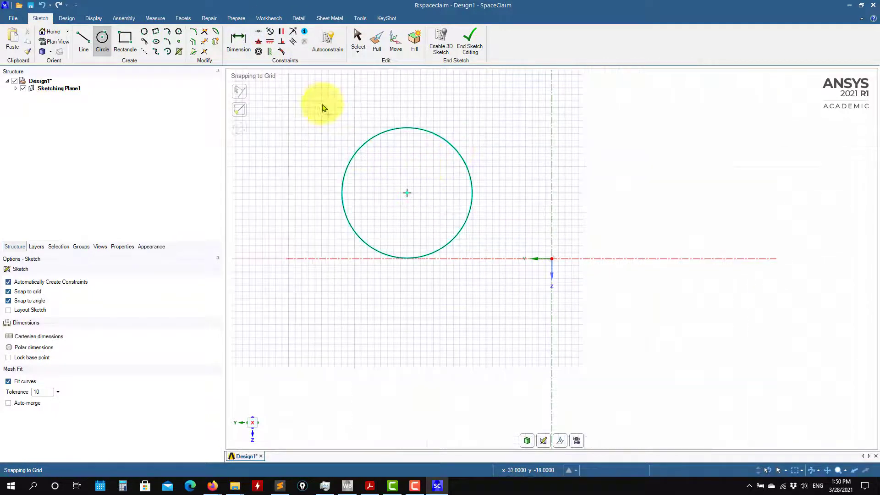
click(260, 51)
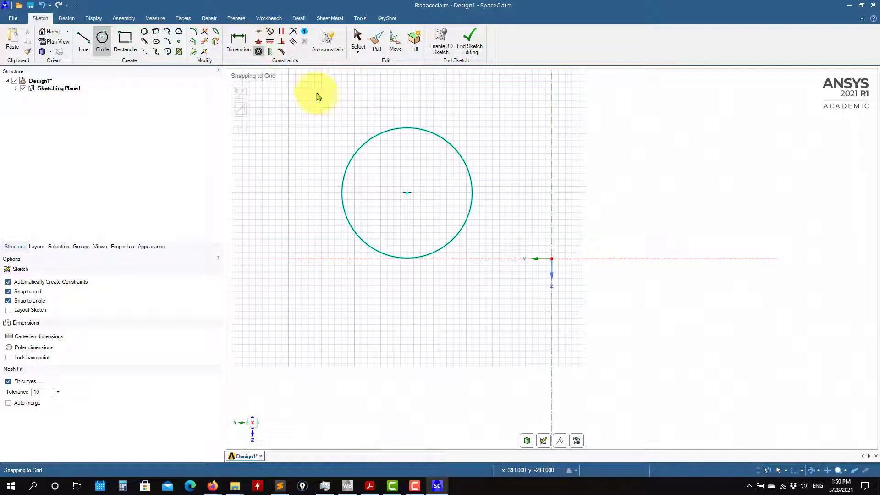
click(429, 136)
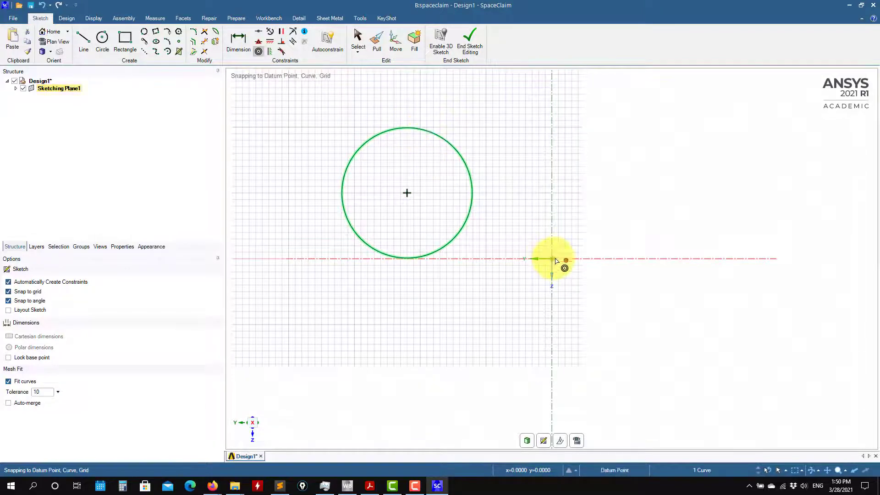
click(552, 259)
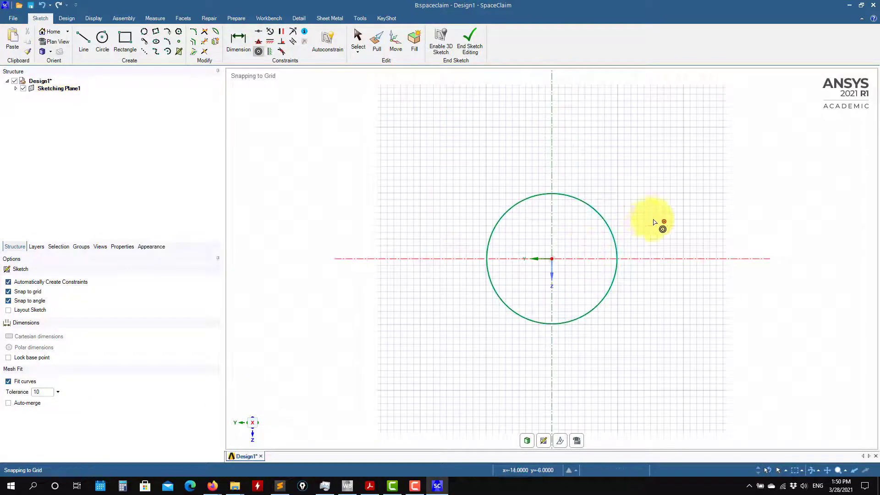
- Leave the constraint tool and delete the circle centred on the origin
key(Escape)
click(607, 294)
key(Delete)
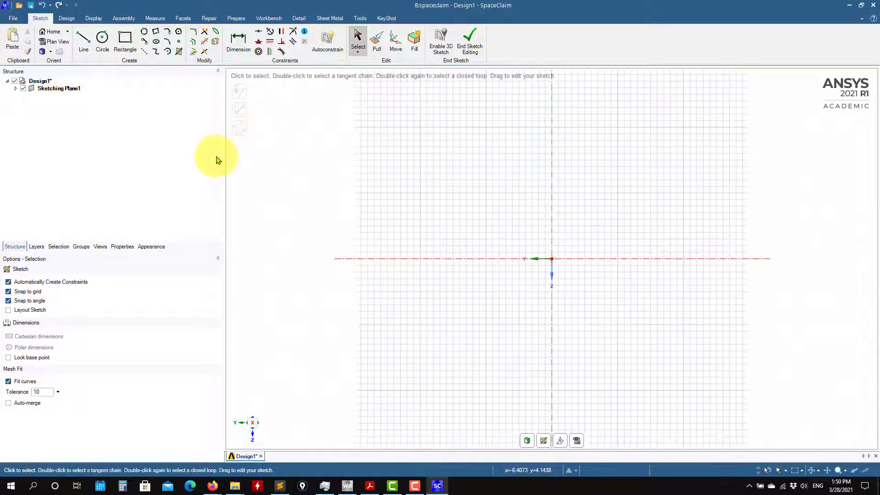
- Sketch a circle centred on the origin with a diameter of 100 mm
click(553, 259)
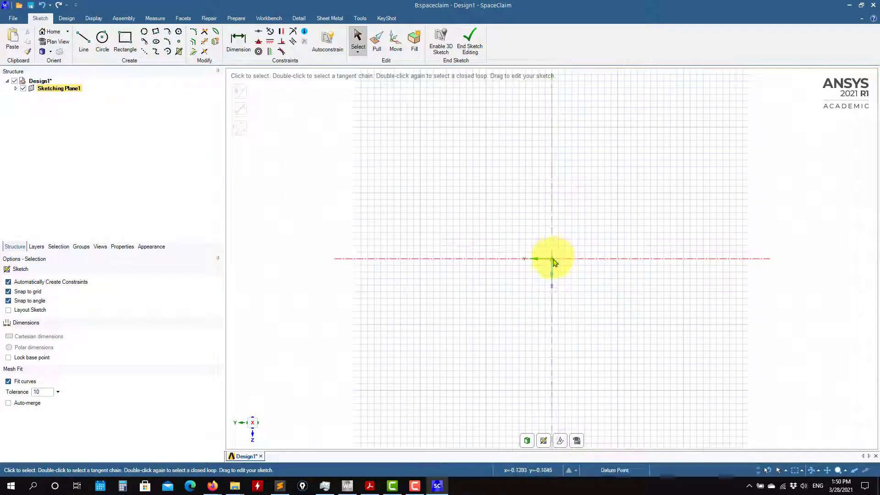
click(102, 39)
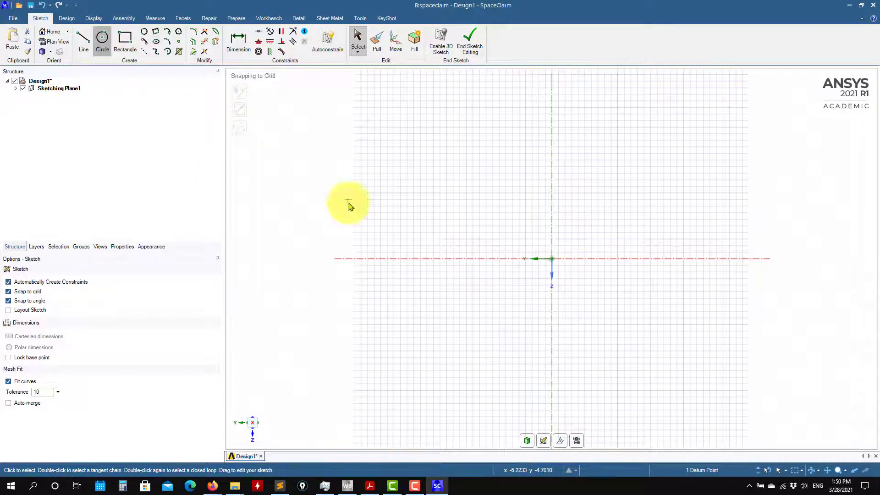
click(553, 259)
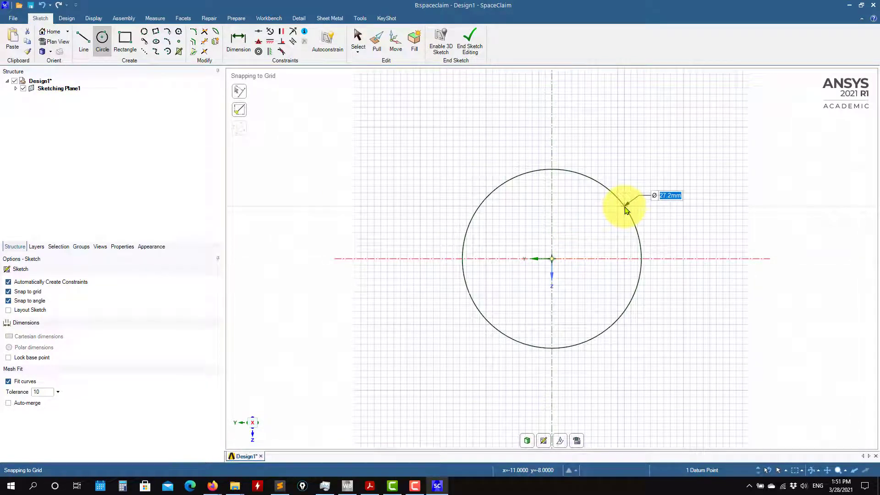
text(10)
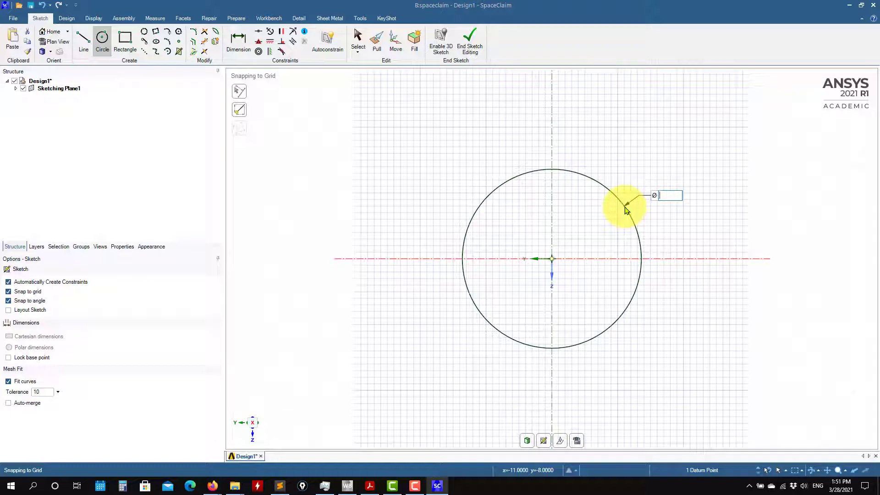
key(Return)
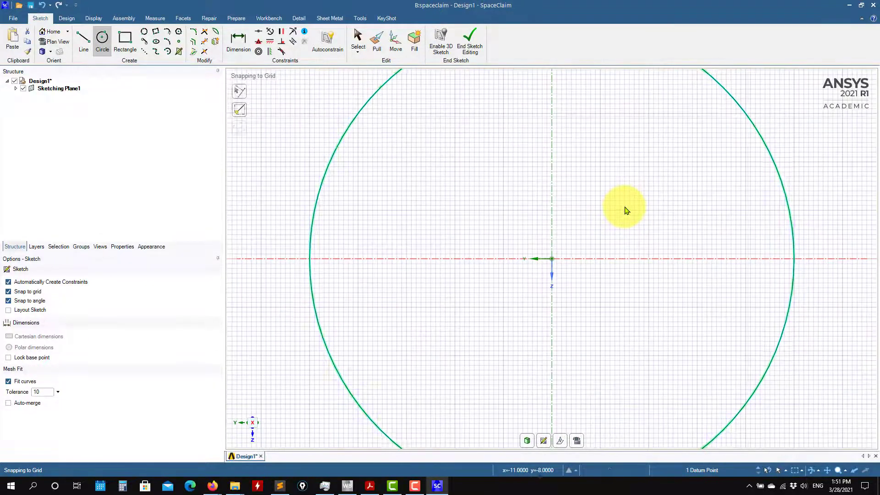
- Add a diameter dimension to the circle and place its label outside the circle
scroll(680, 137, up, 2)
scroll(677, 139, down, 6)
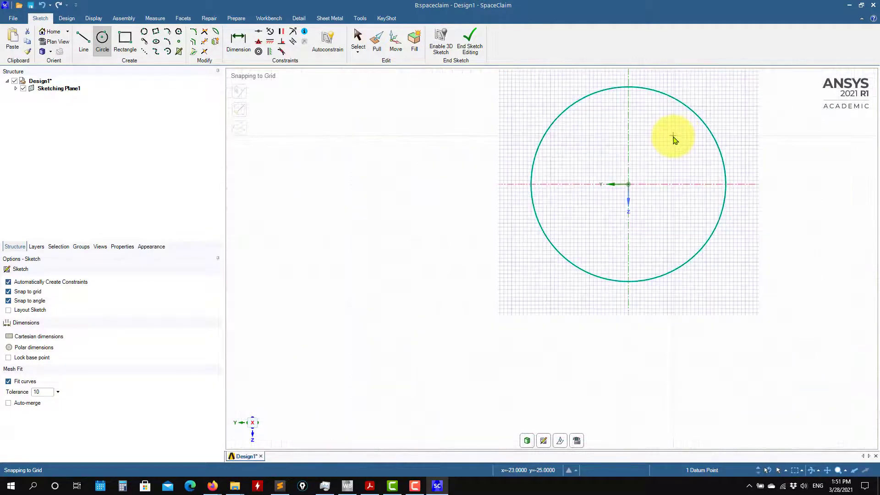
mouse_move(667, 196)
ctrl+middle_down()
mouse_move(535, 245)
mouse_move(621, 250)
ctrl+middle_up()
scroll(588, 245, down, 3)
scroll(582, 239, up, 2)
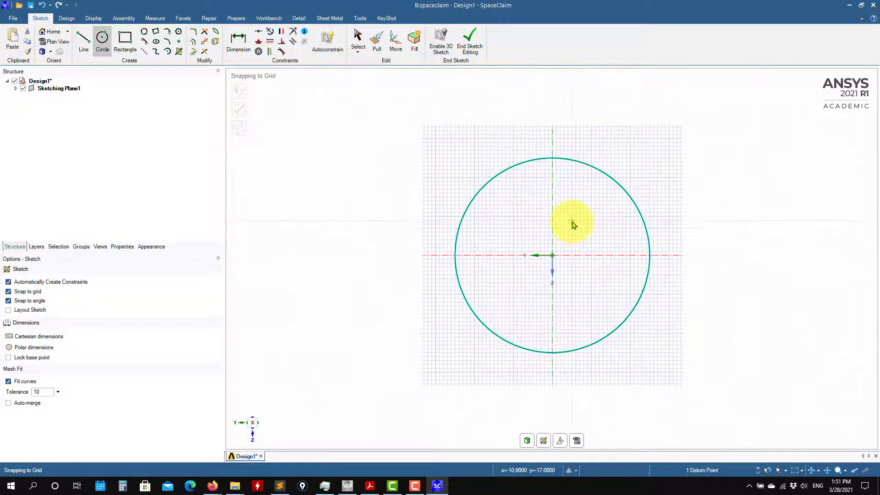
scroll(572, 220, up, 1)
ctrl+middle_drag(578, 201, 590, 196)
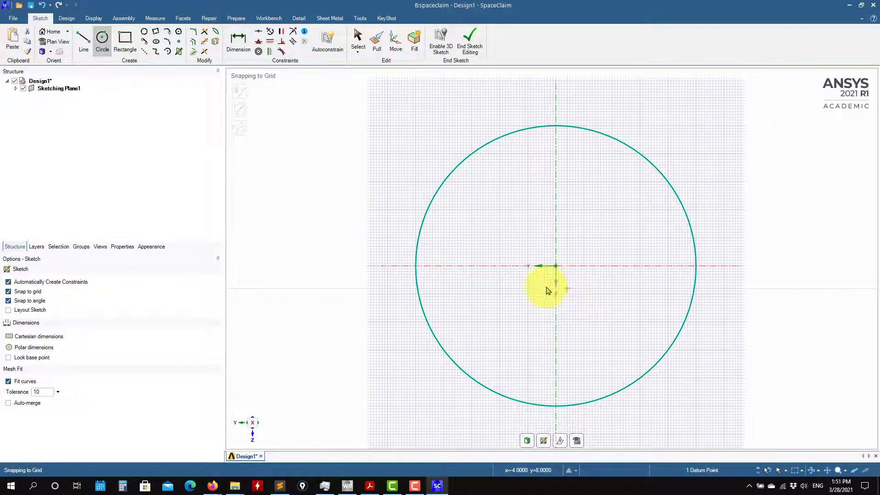
click(240, 44)
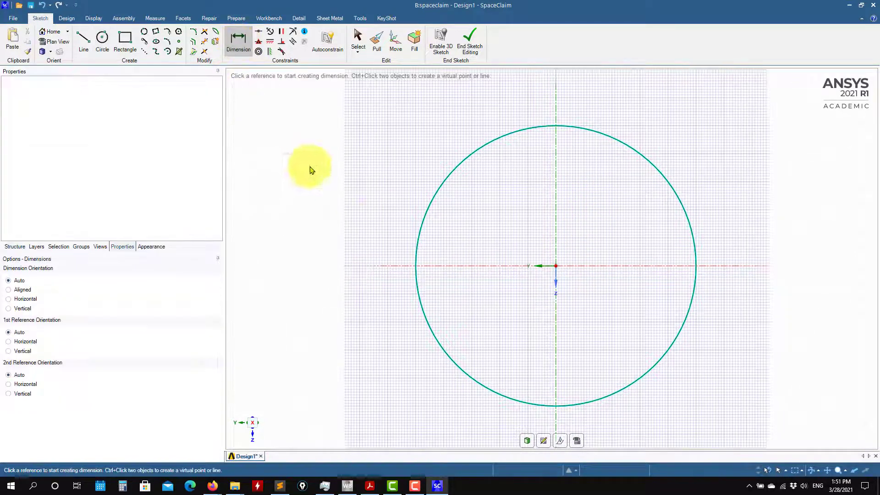
click(346, 291)
click(345, 334)
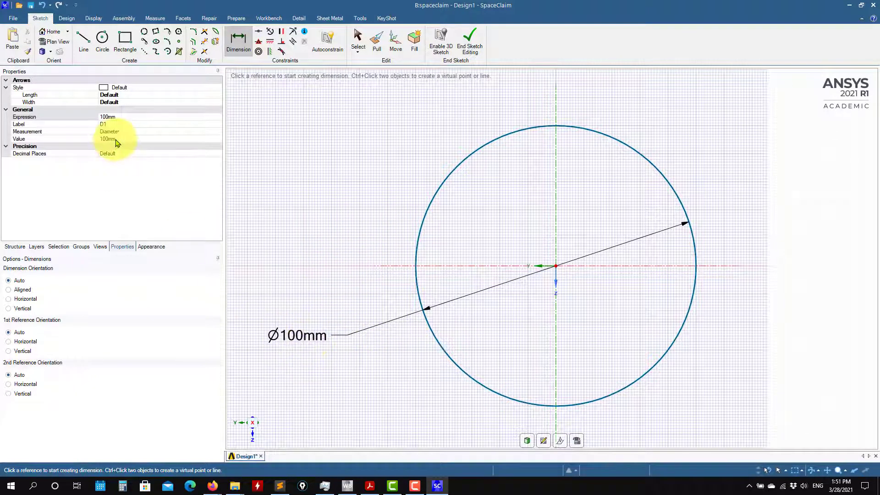
- Set the circle's diameter dimension to 50 mm
click(115, 139)
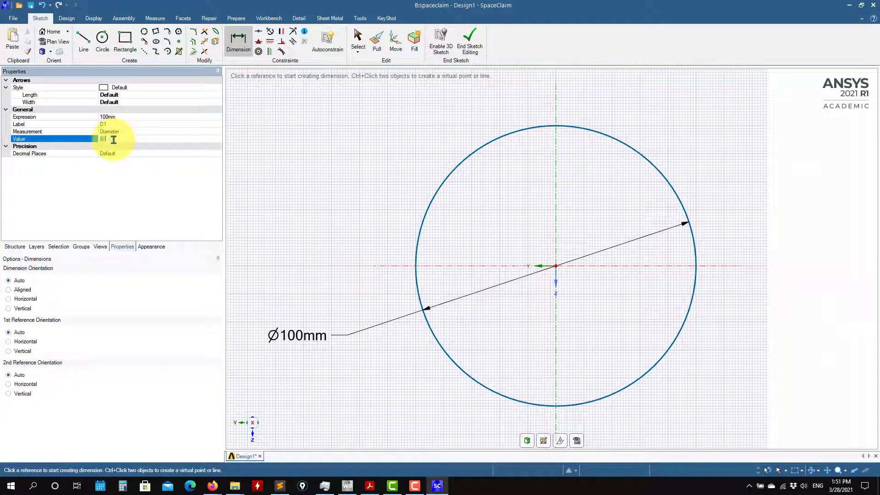
text(50)
key(Return)
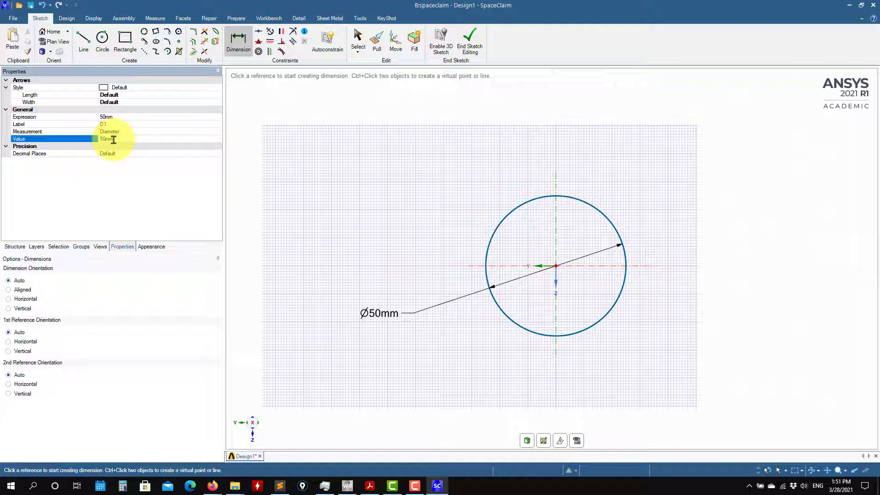
- Move the diameter label closer to the circle and set the circle's diameter to 100 mm
click(385, 320)
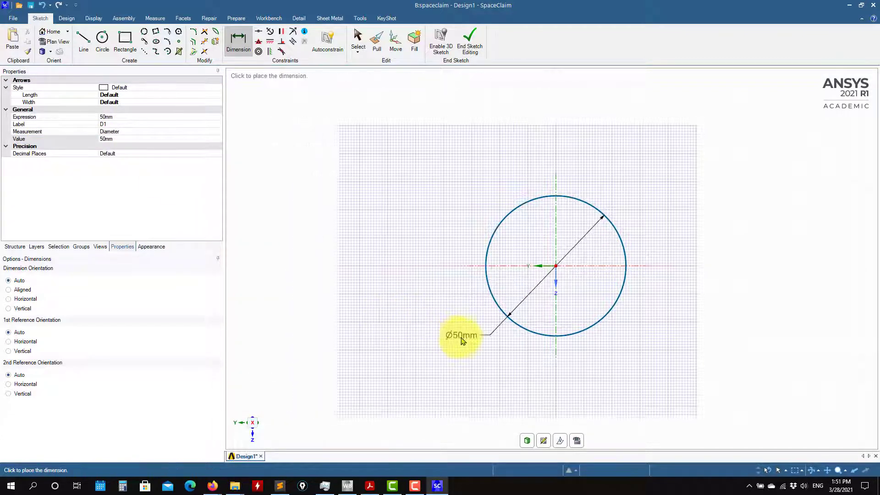
click(463, 343)
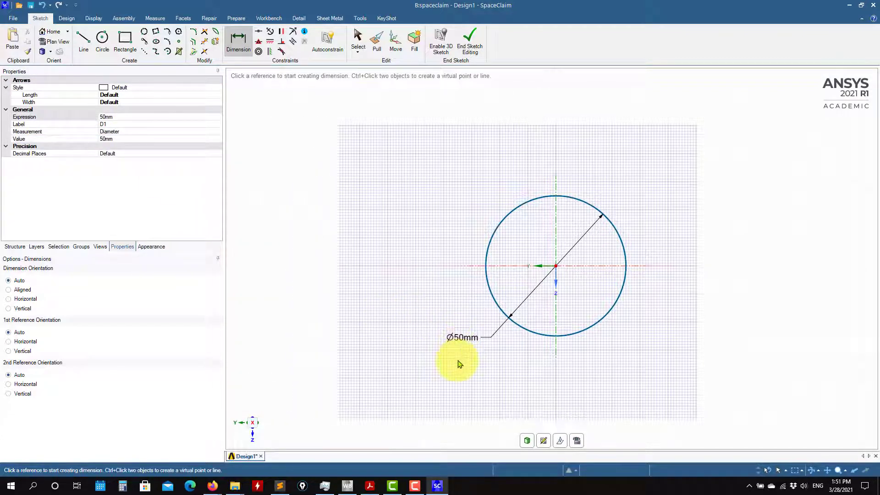
click(131, 142)
text(100)
key(Return)
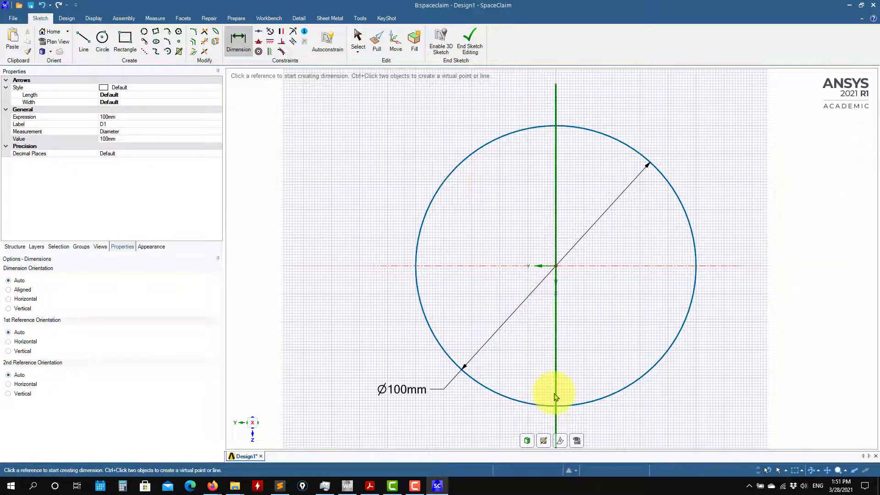
- Leave the sketch for 3D mode so that the circle becomes a flat circular surface
click(527, 441)
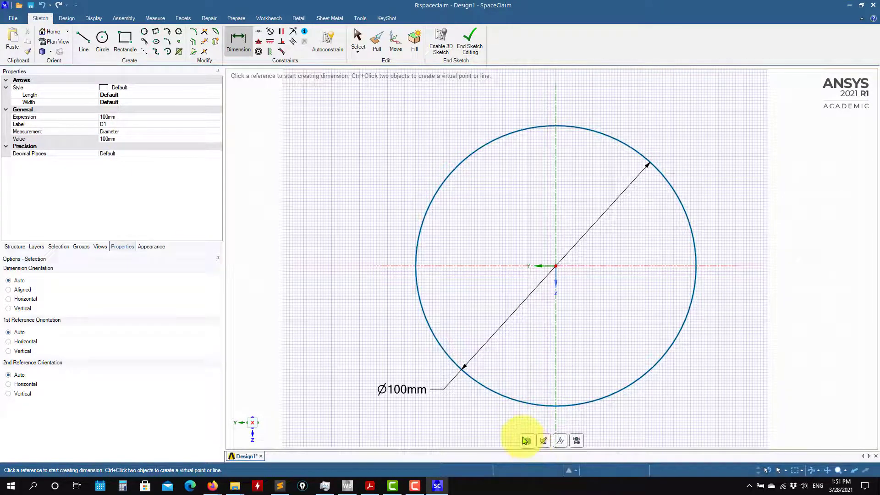
click(527, 440)
scroll(367, 373, down, 5)
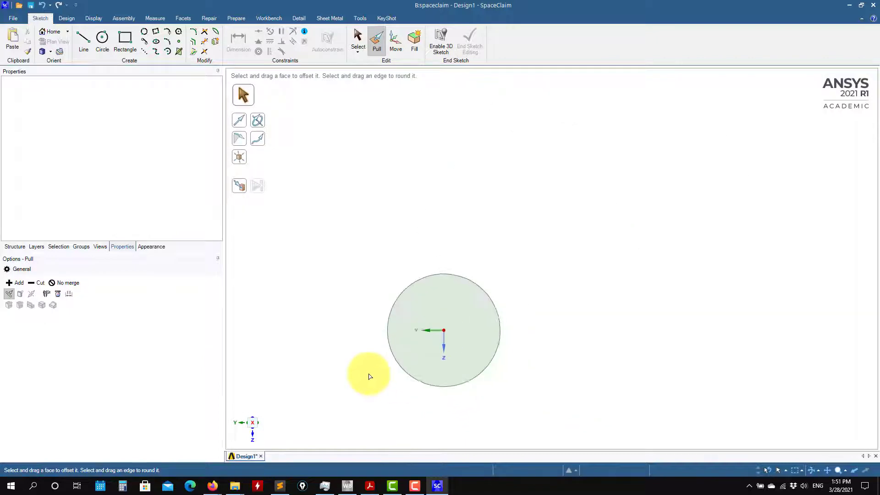
scroll(369, 373, down, 4)
shift+middle_drag(479, 399, 478, 320)
middle_drag(450, 334, 414, 274)
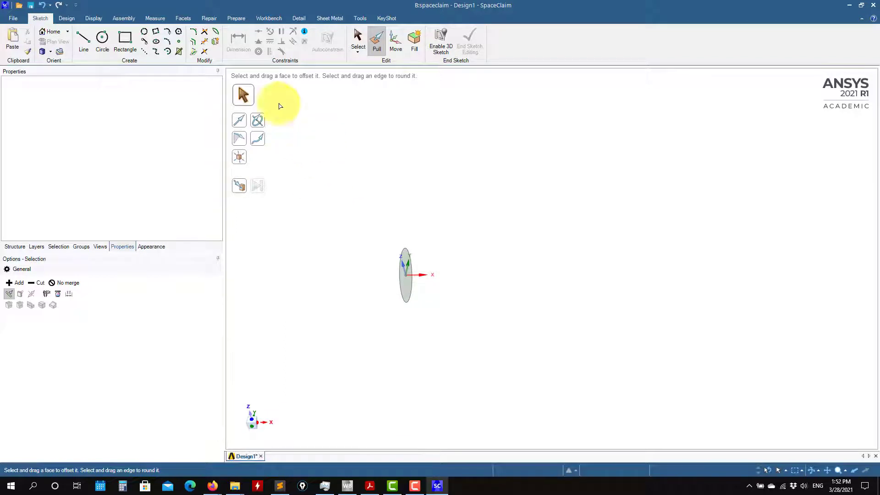
- Pull the circular face along the X axis into a solid cylinder
key(s)
click(68, 19)
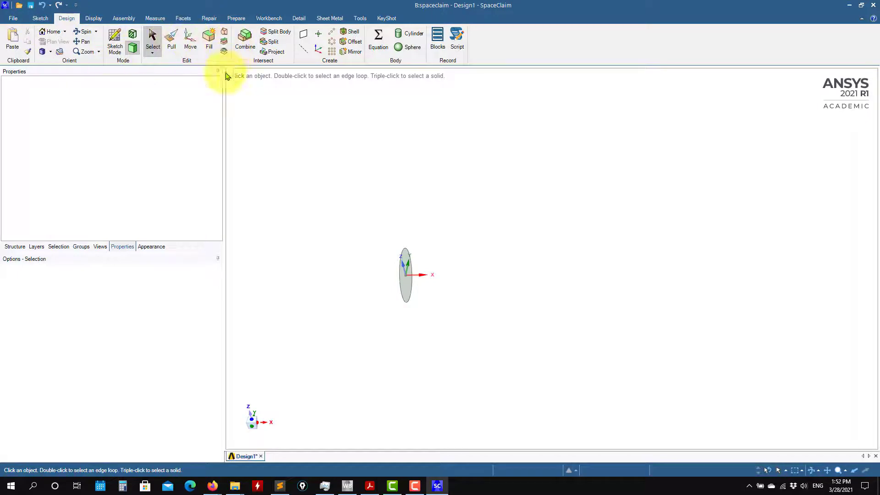
click(171, 42)
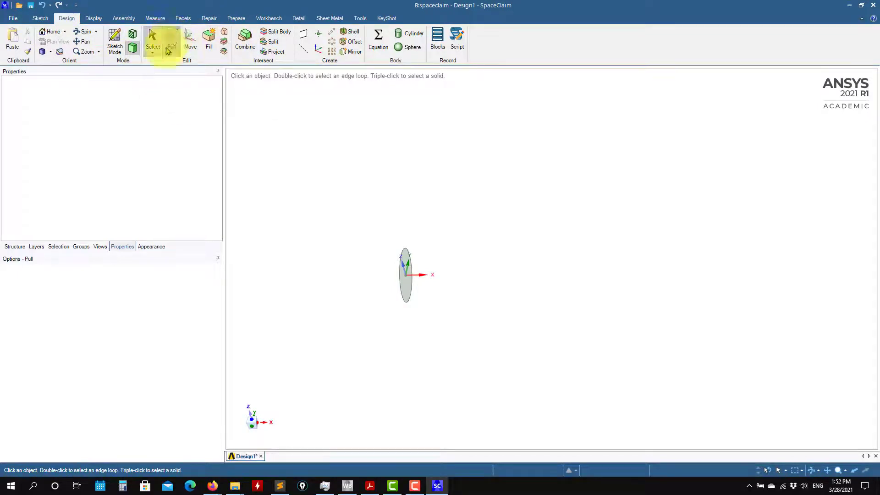
click(403, 275)
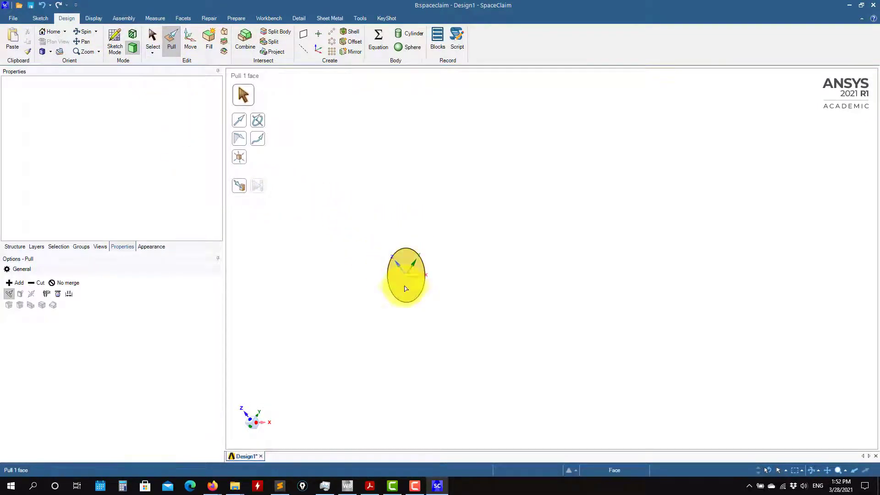
drag(793, 289, 499, 280)
- Pull the cylinder's curved face outward to a radius of about 62.22 mm
click(498, 278)
drag(437, 263, 560, 276)
scroll(594, 314, up, 5)
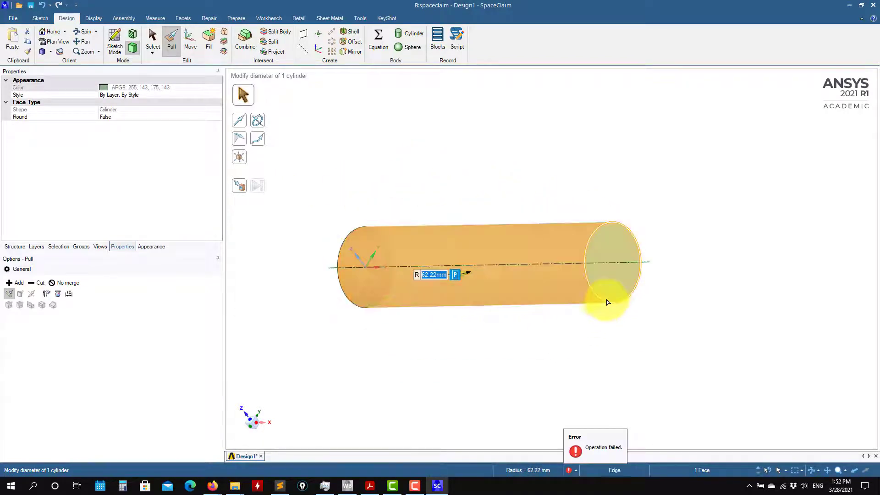
click(718, 150)
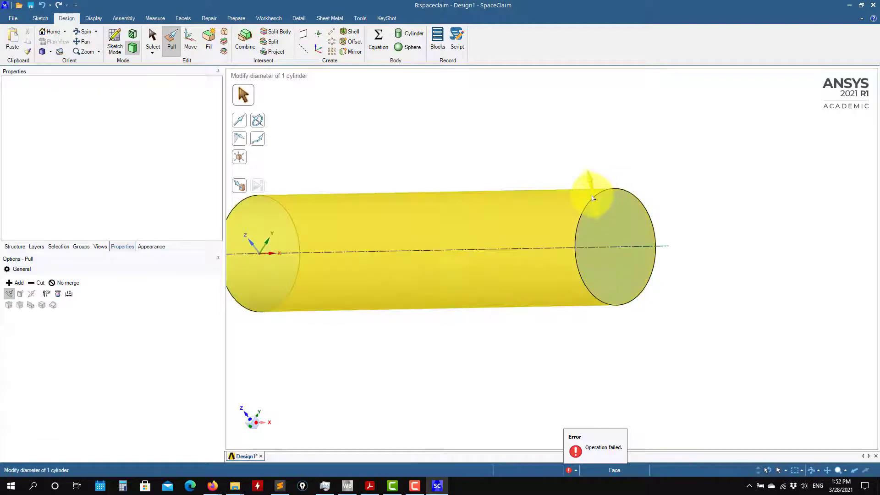
- Round the circular edge at the cylinder's free end with a radius of about 5.35 mm
click(592, 200)
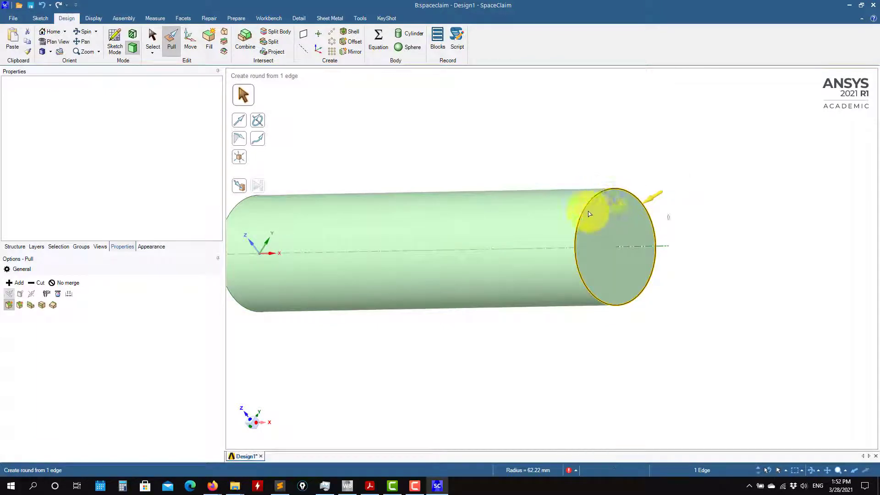
drag(590, 214, 583, 207)
scroll(595, 216, down, 4)
scroll(595, 216, up, 4)
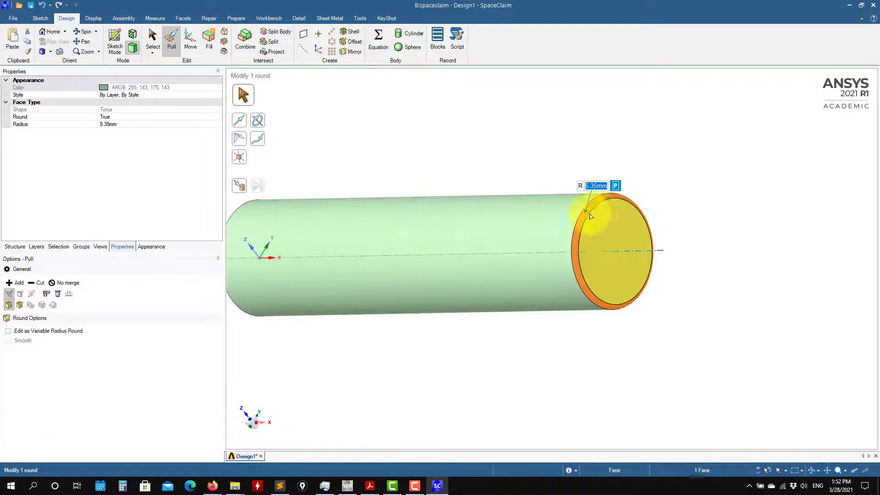
scroll(582, 219, up, 4)
scroll(572, 235, down, 5)
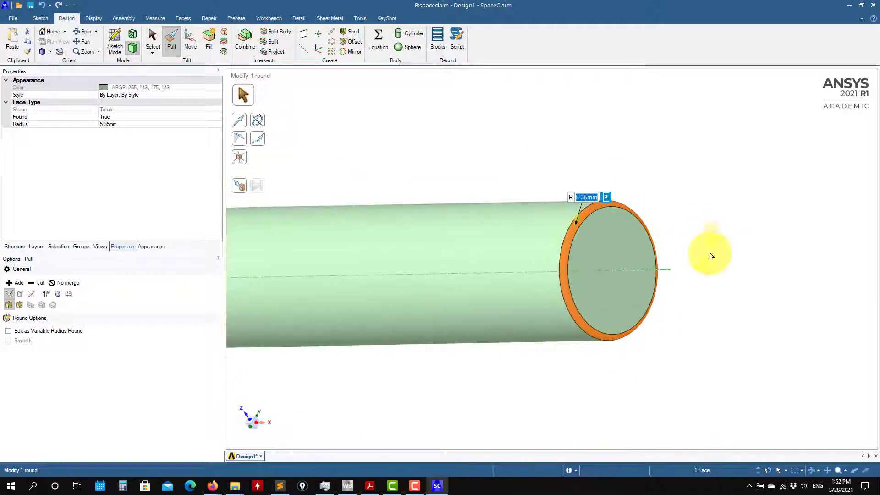
click(726, 249)
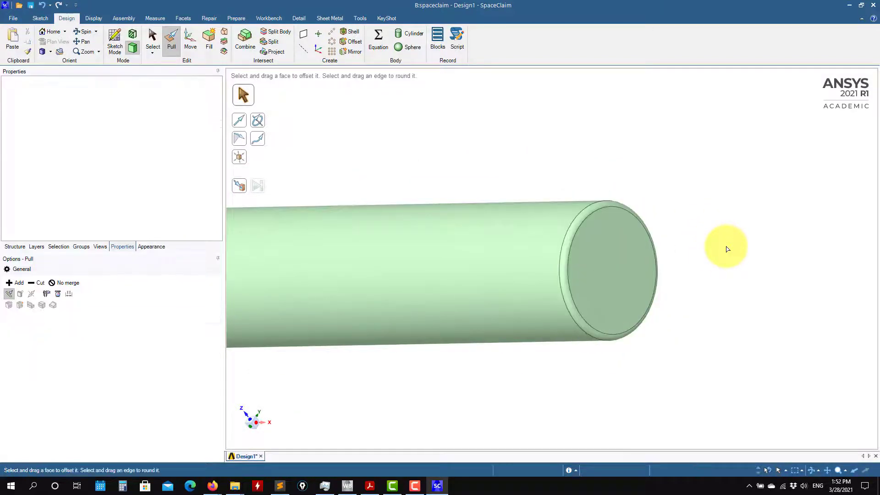
- Undo the edge round and the radius change of the cylinder, and clear the selection
key(ctrl+z)
key(ctrl+z)
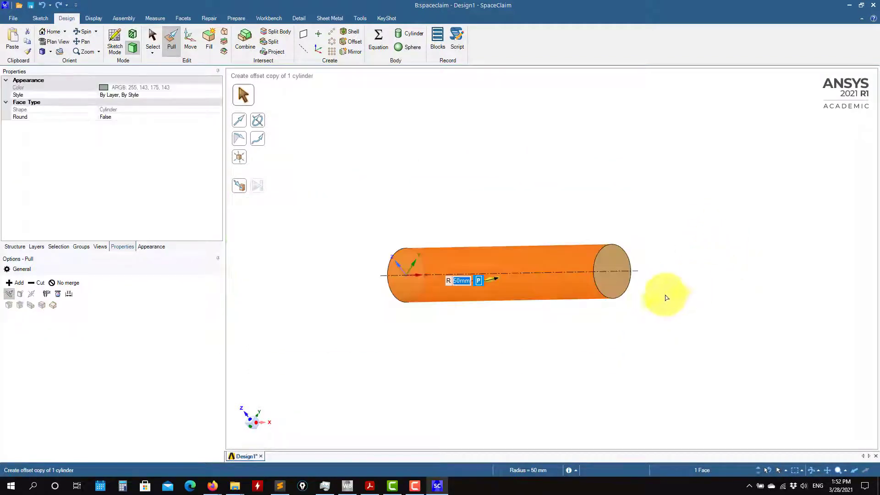
click(662, 294)
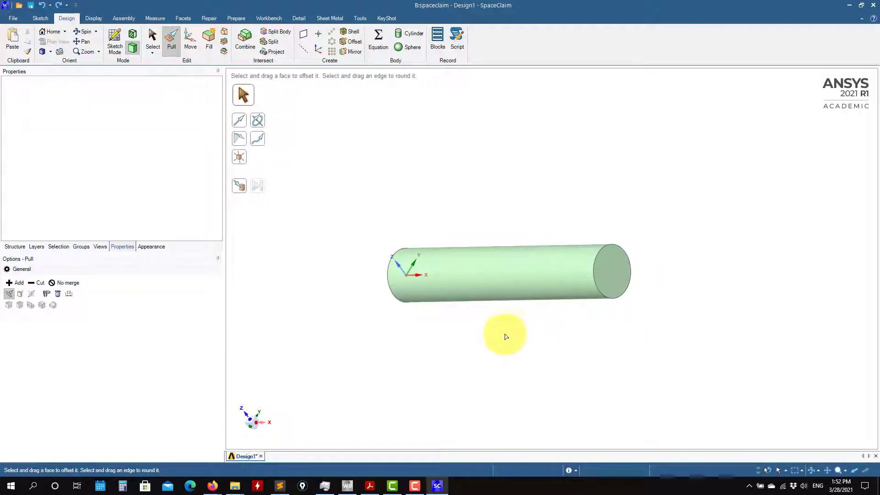
- Pull the cylinder's free end face along the X axis to lengthen it to about 949 mm
click(613, 281)
drag(613, 281, 779, 278)
click(504, 312)
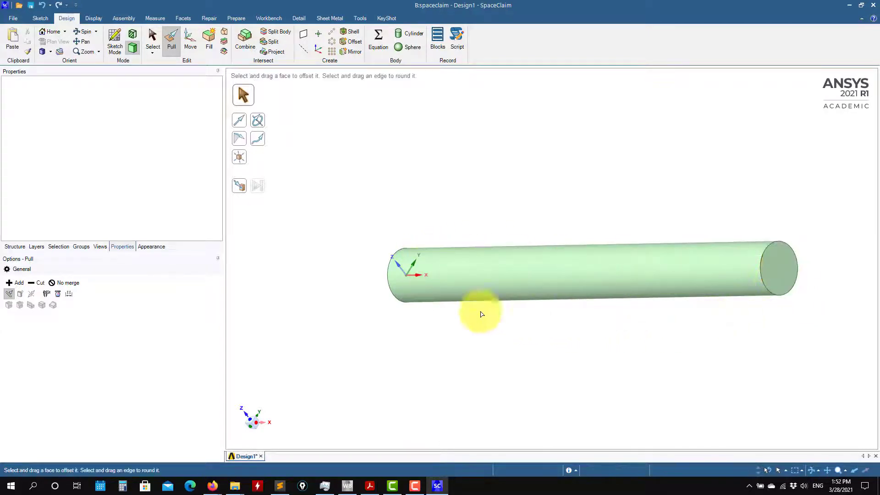
click(154, 19)
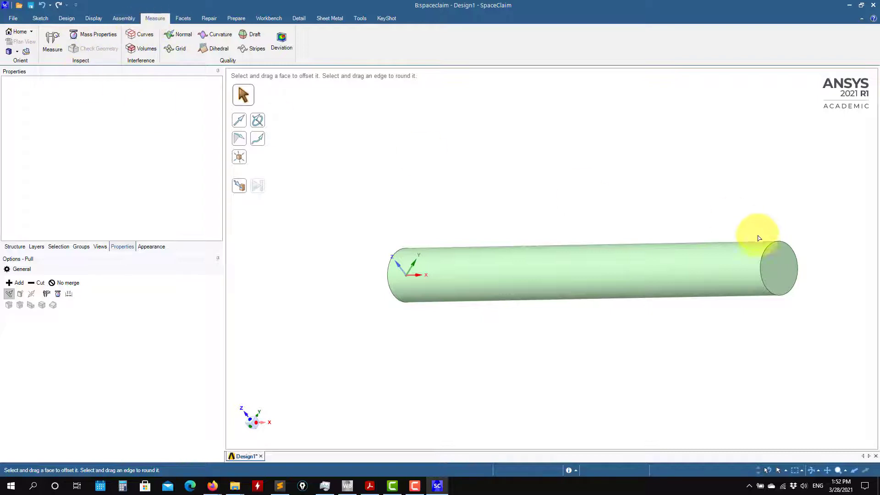
click(778, 274)
middle_drag(478, 302, 591, 305)
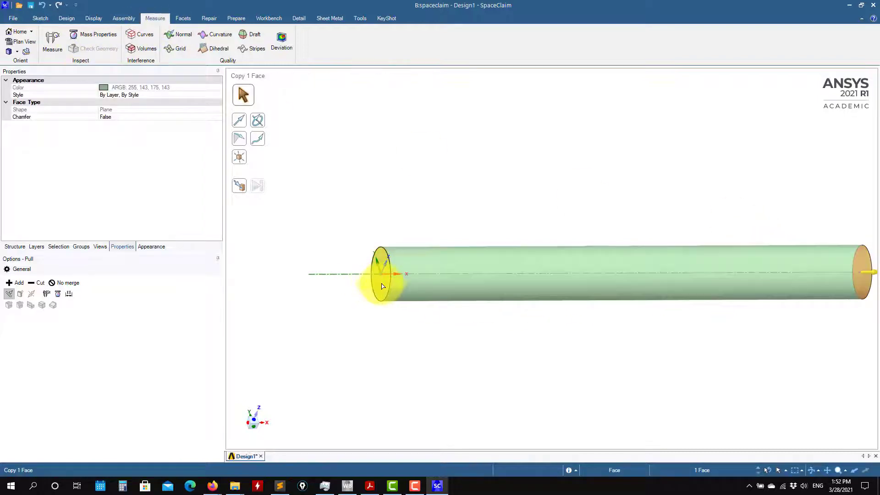
ctrl+click(382, 286)
middle_drag(468, 339, 279, 340)
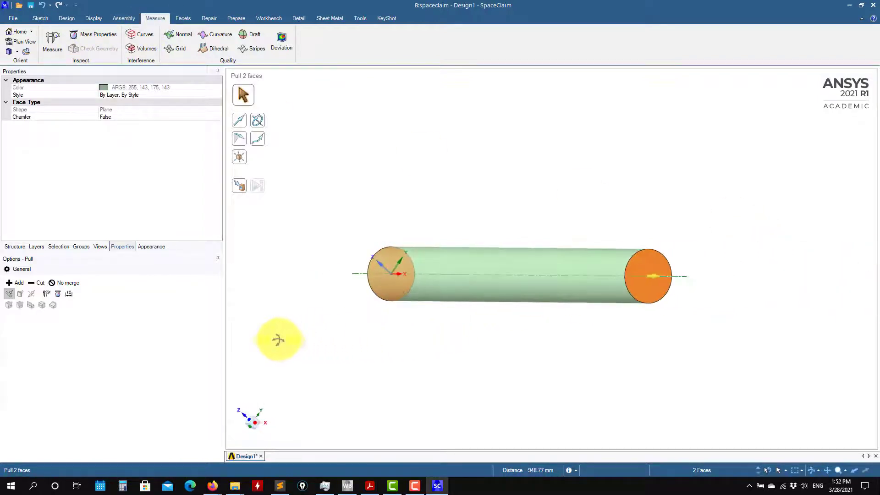
click(456, 366)
- Measure the distance between the cylinder's two end faces and leave the Measure tool
click(52, 42)
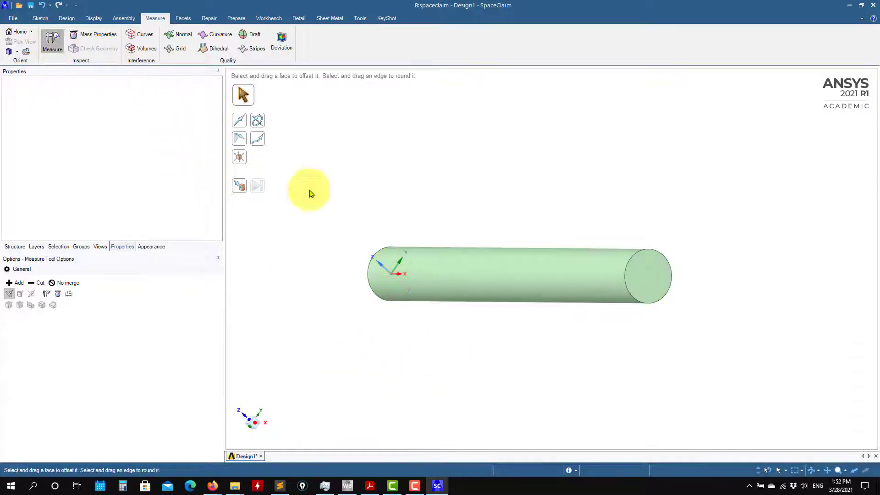
click(648, 294)
middle_drag(517, 354, 648, 367)
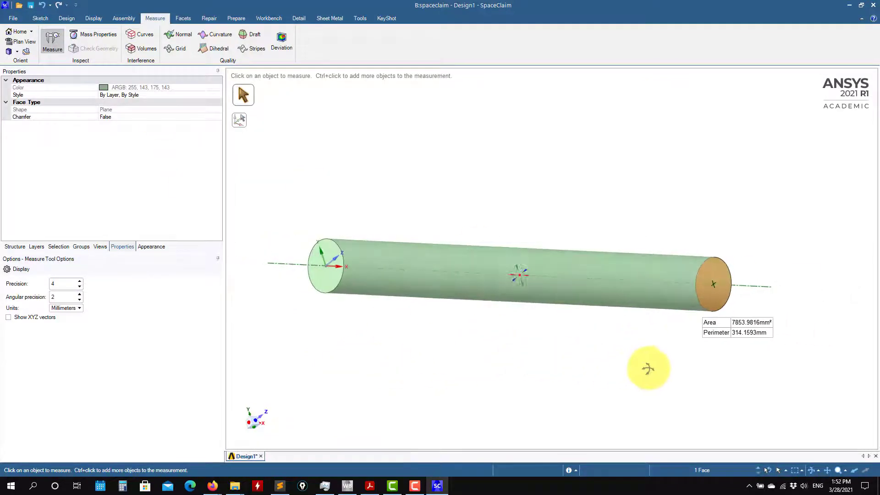
ctrl+click(324, 278)
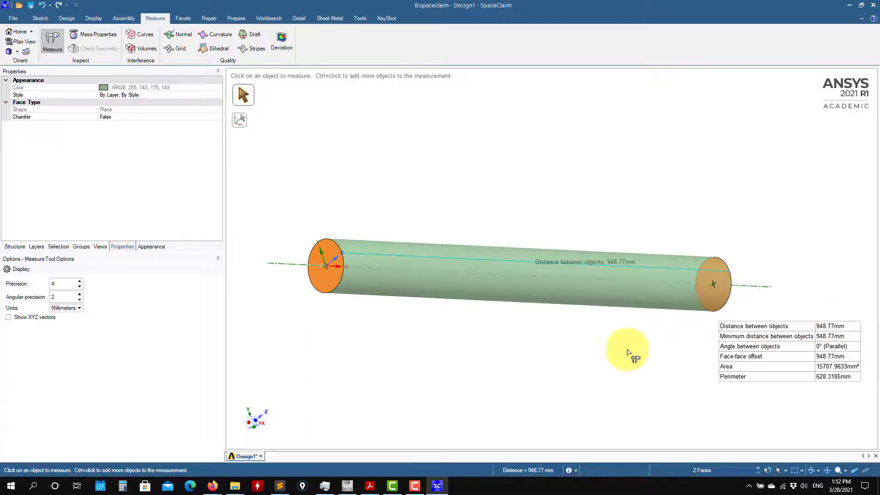
middle_drag(625, 350, 706, 377)
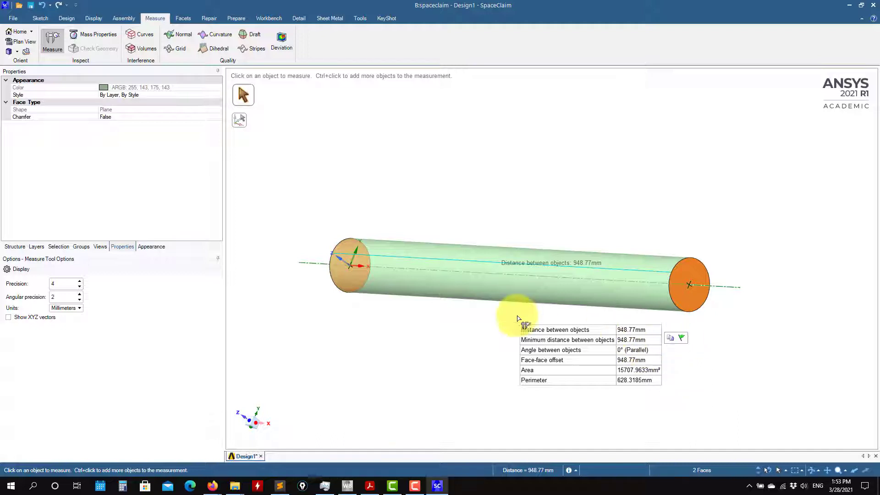
key(Escape)
key(Escape)
key(Escape)
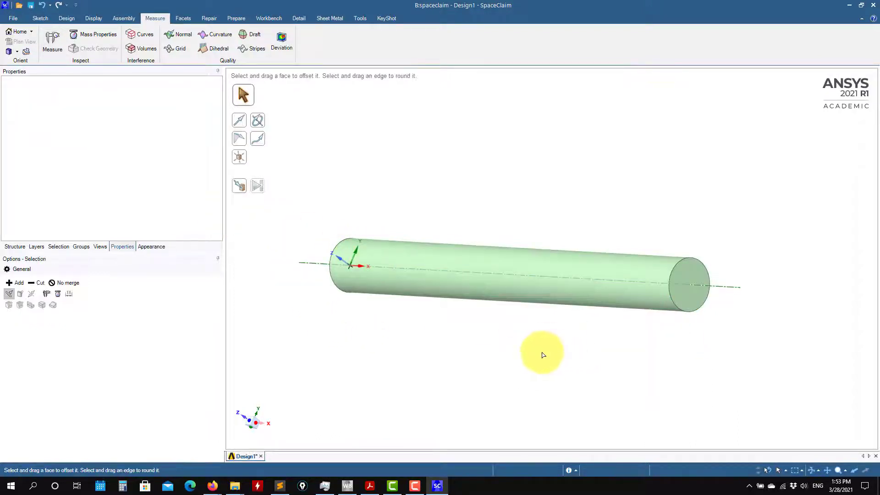
- Pull the cylinder's free end face about 58 mm further along the X axis and clear the selection
scroll(482, 338, down, 3)
scroll(593, 333, up, 3)
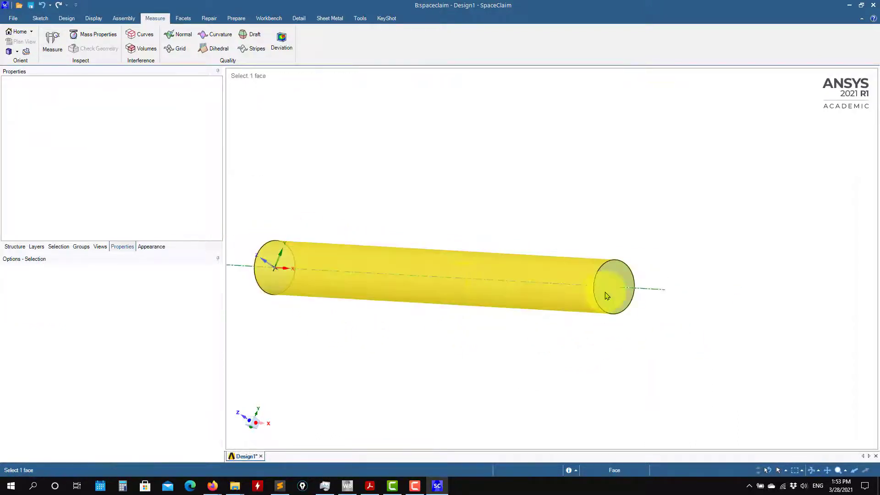
click(610, 299)
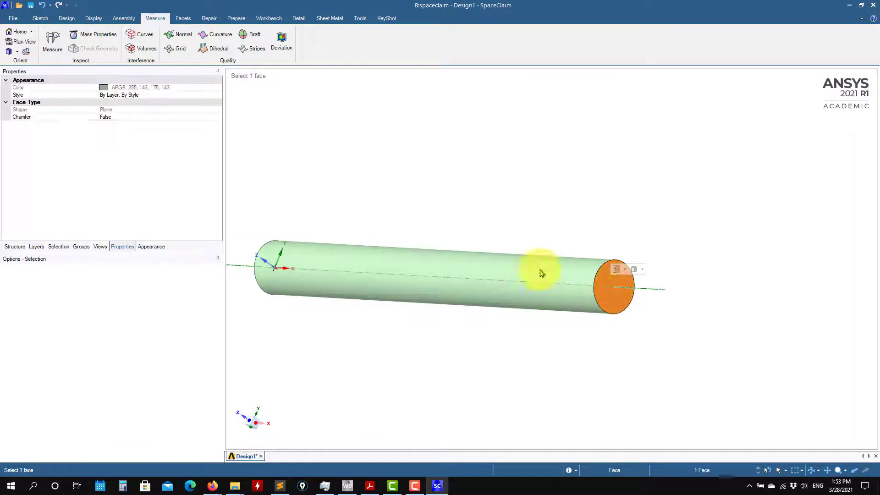
click(67, 19)
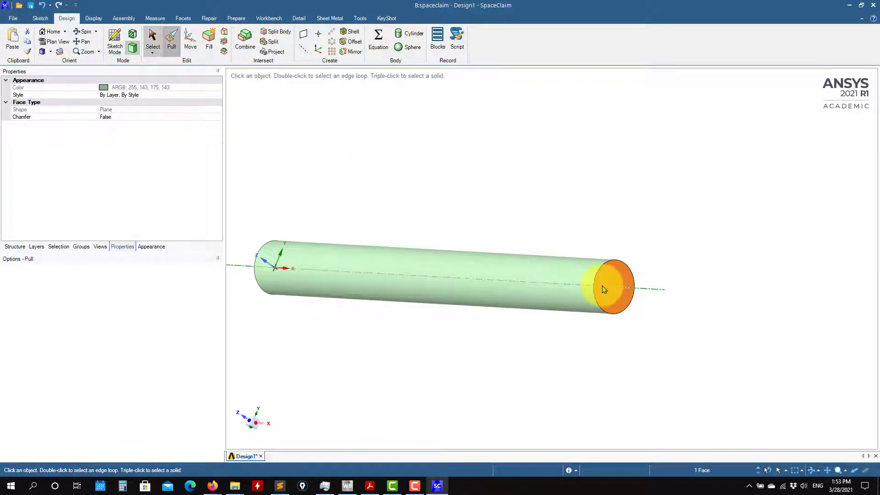
key(p)
drag(610, 297, 671, 313)
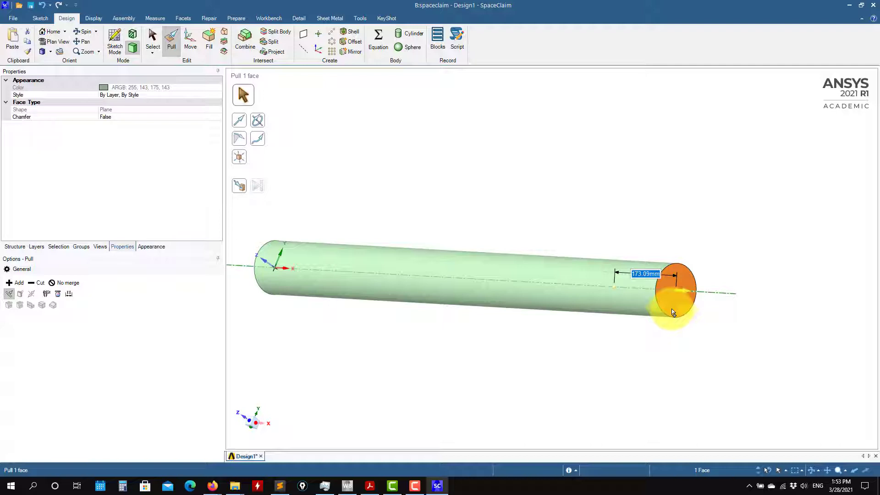
drag(673, 312, 631, 328)
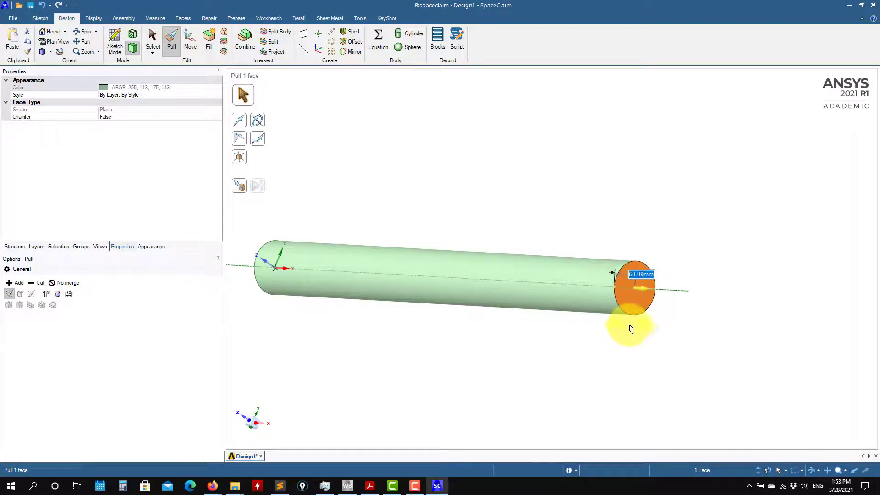
click(451, 339)
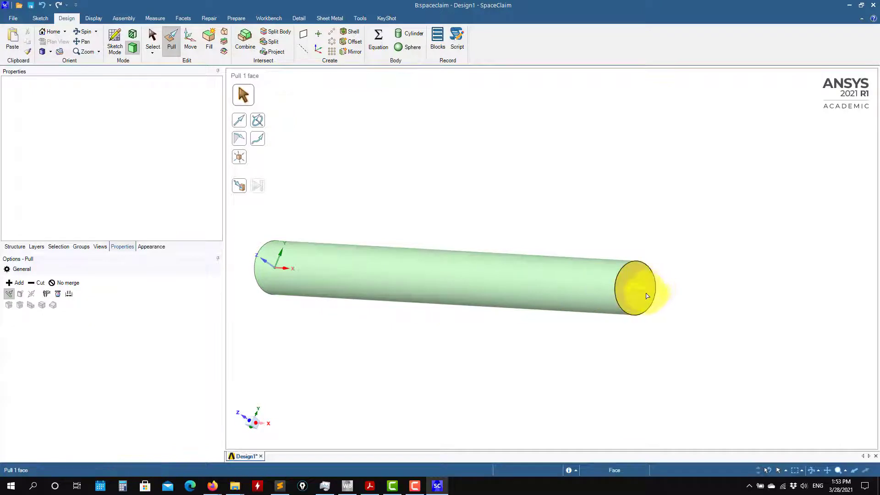
- Pull the cylinder's free end face with a ruler dimension referenced to the opposite end face, setting the total length to 2000 mm
click(615, 304)
click(81, 322)
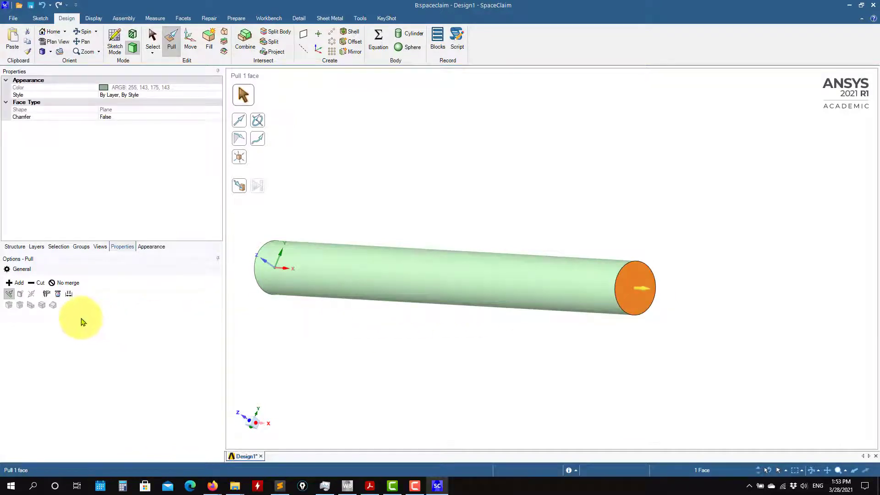
click(68, 293)
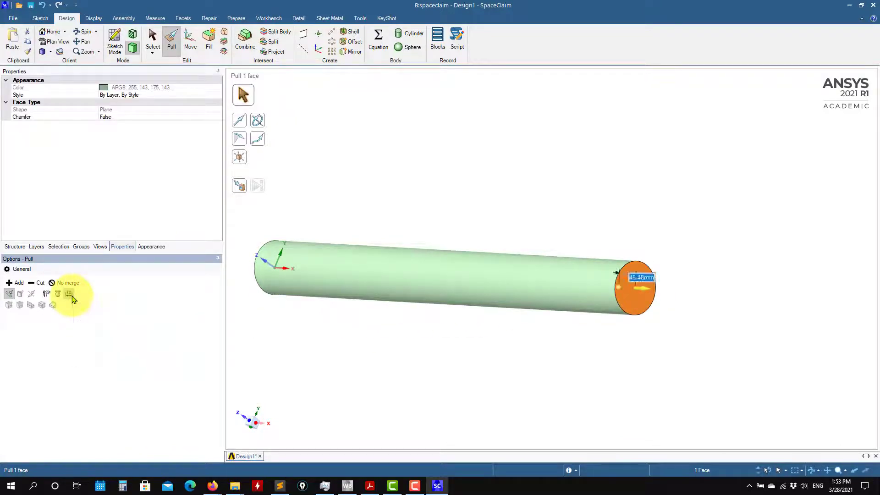
middle_drag(340, 367, 399, 369)
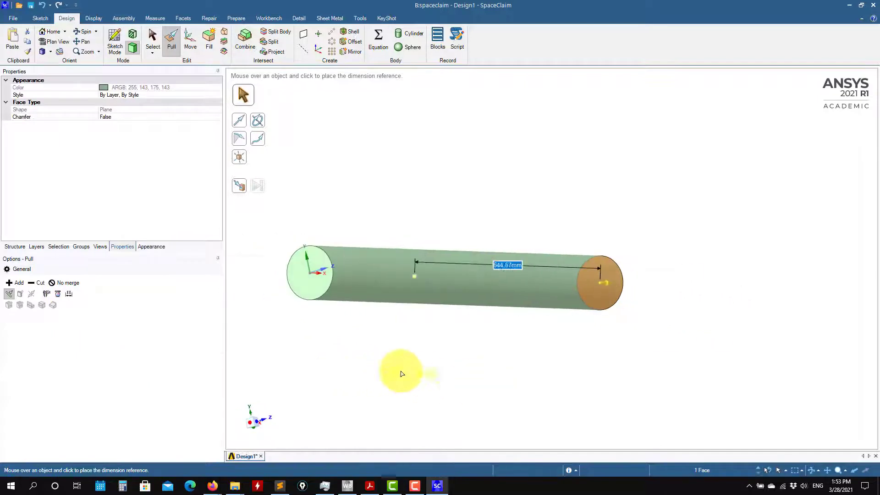
click(316, 287)
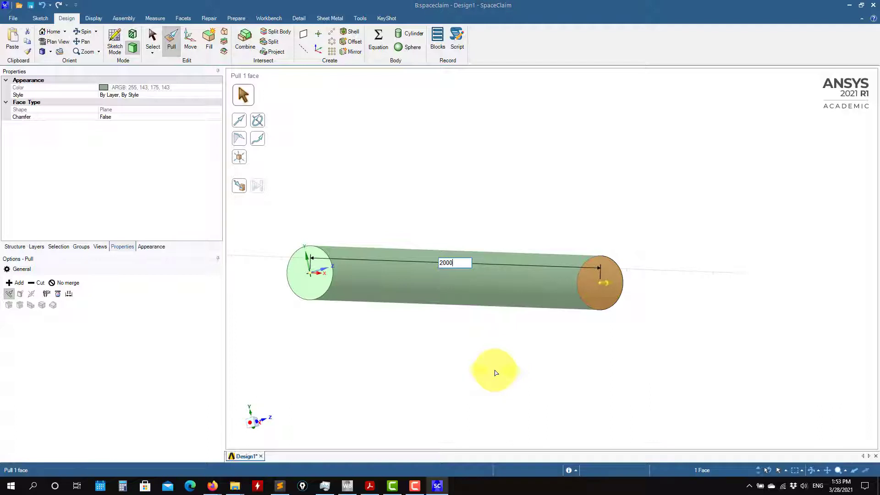
key(Return)
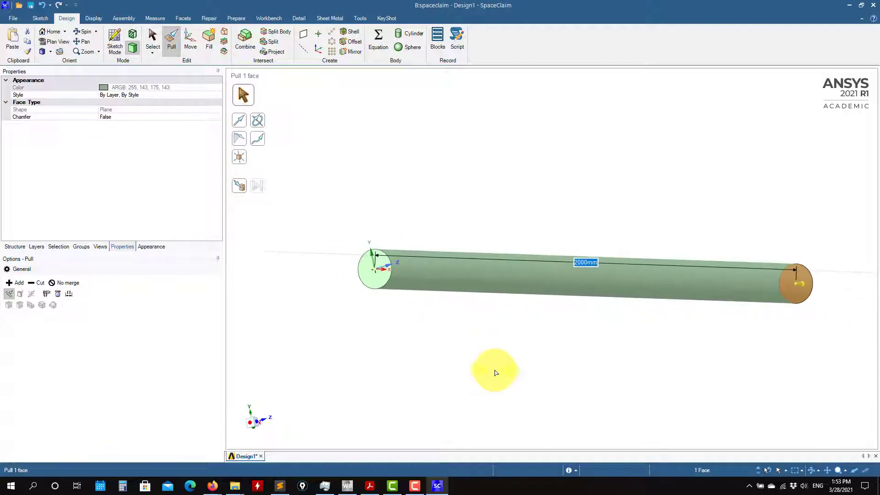
- Change the cylinder's ruler length to 400 mm and finally to 7000 mm, and clear the selection
text(400)
key(Return)
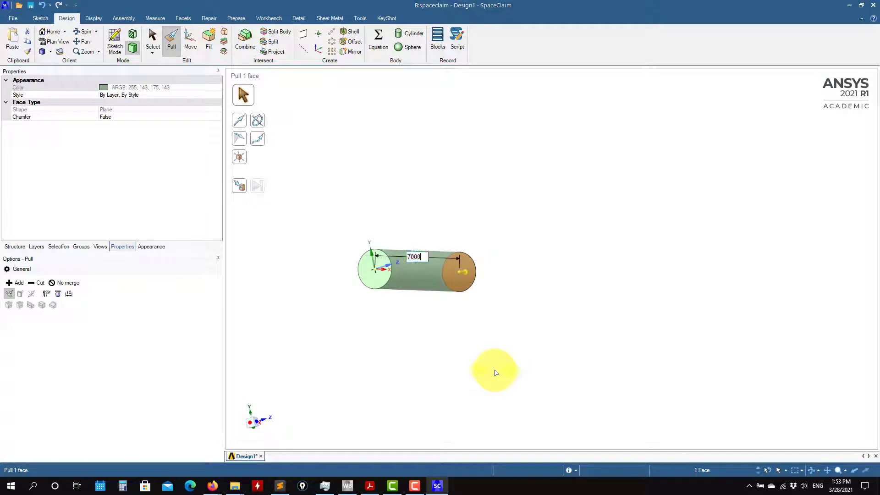
text(7000)
key(Return)
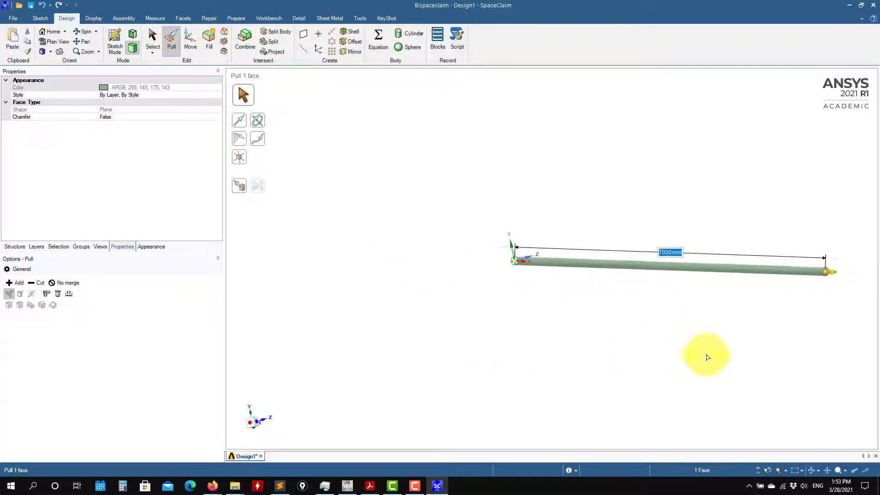
ctrl+middle_drag(679, 331, 482, 355)
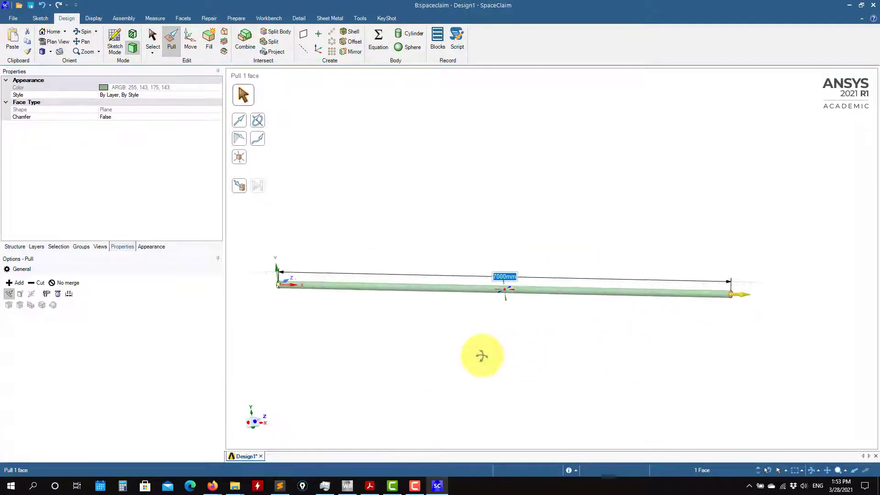
scroll(684, 349, up, 3)
middle_drag(719, 330, 578, 309)
click(563, 335)
- Pull the cylinder's curved face out to a radius of about 352 mm, and set the radius back to 50 mm
key(s)
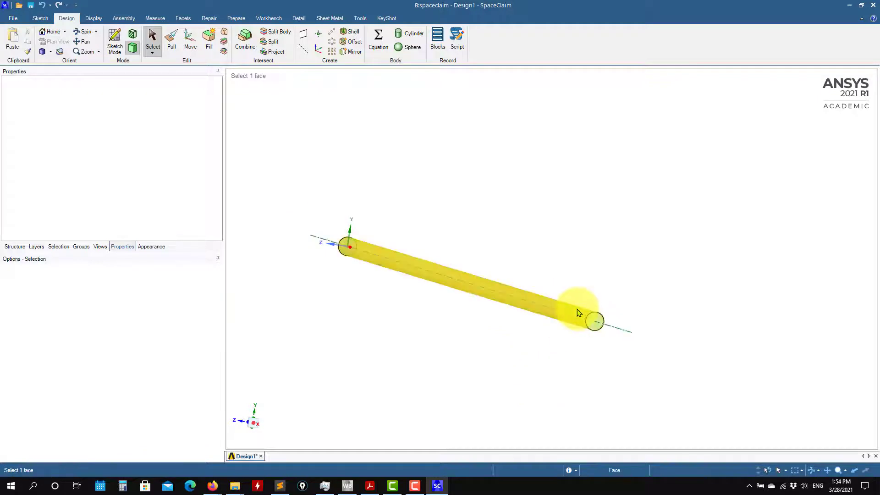
click(577, 311)
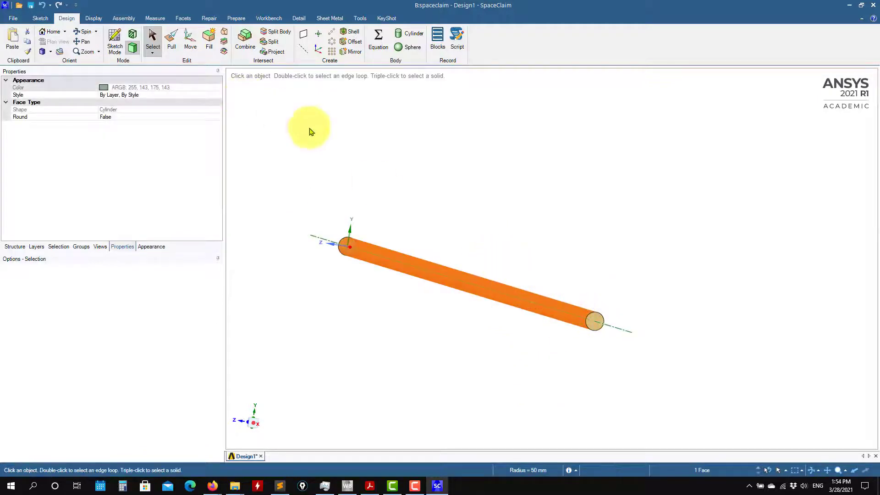
click(310, 129)
key(p)
click(580, 308)
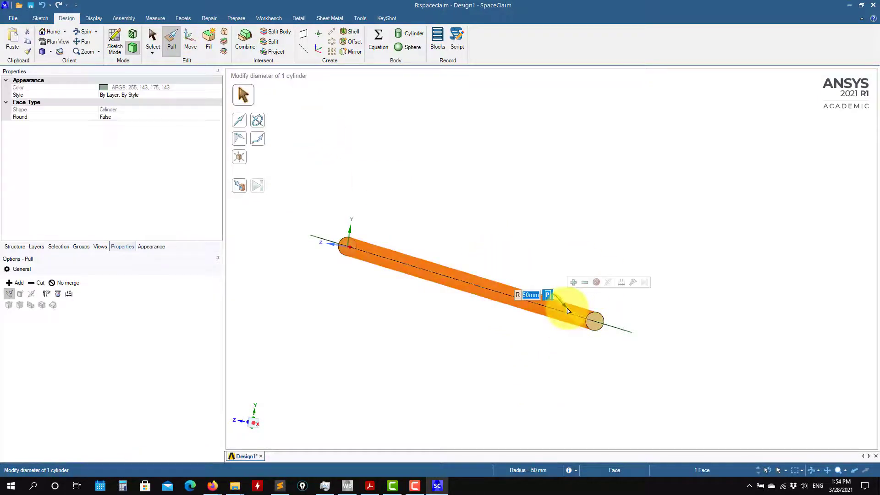
drag(580, 309, 430, 211)
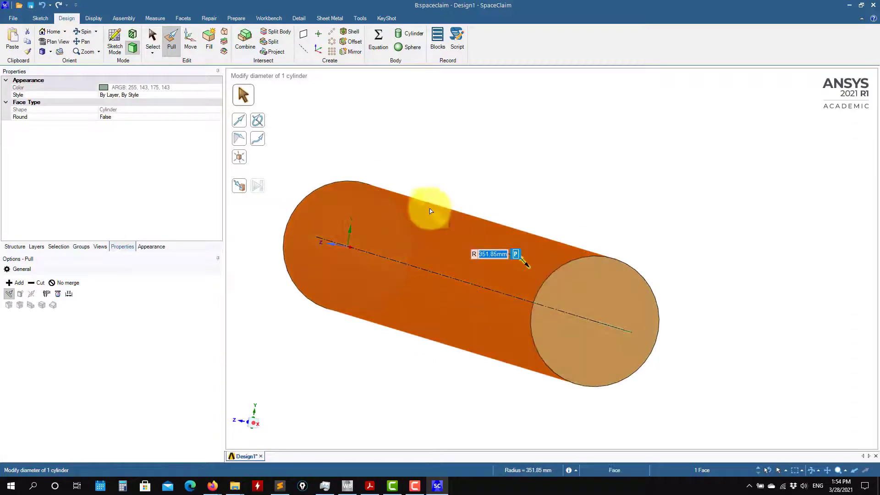
text(1)
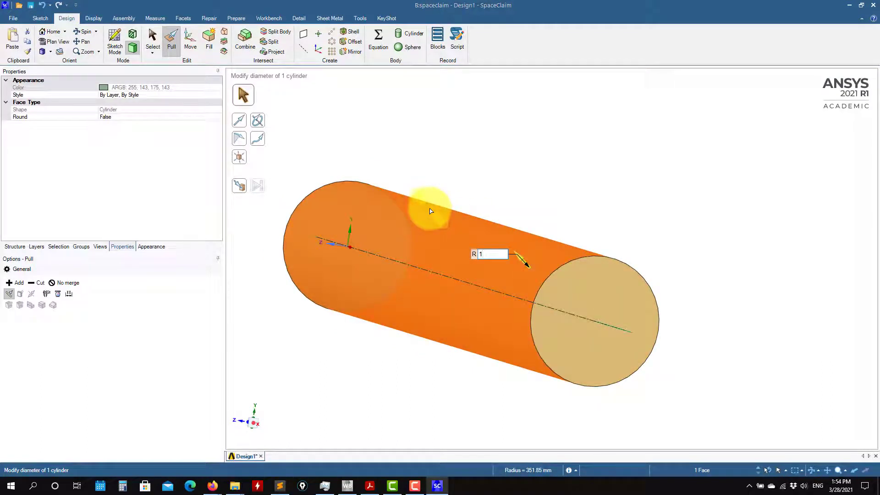
key(Return)
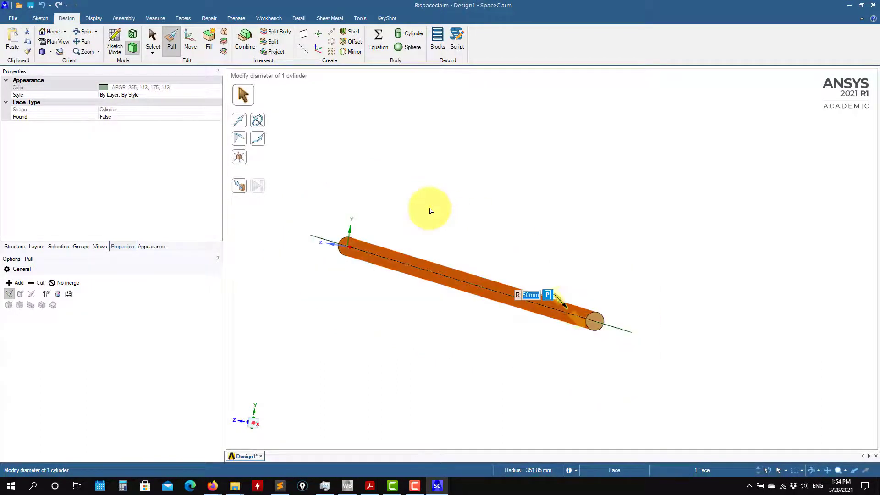
click(651, 414)
- Sketch a rectangle about 61 by 37 mm around the centre of the cylinder's free end face
middle_drag(541, 397, 573, 355)
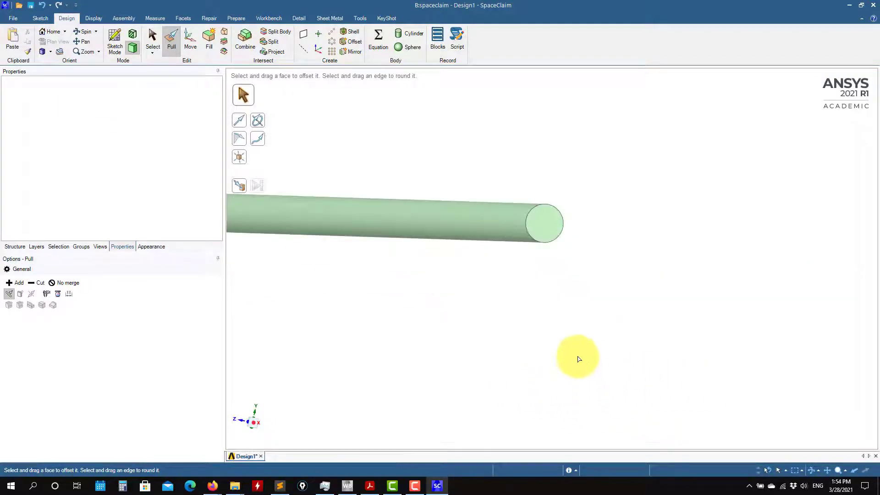
middle_drag(627, 358, 637, 309)
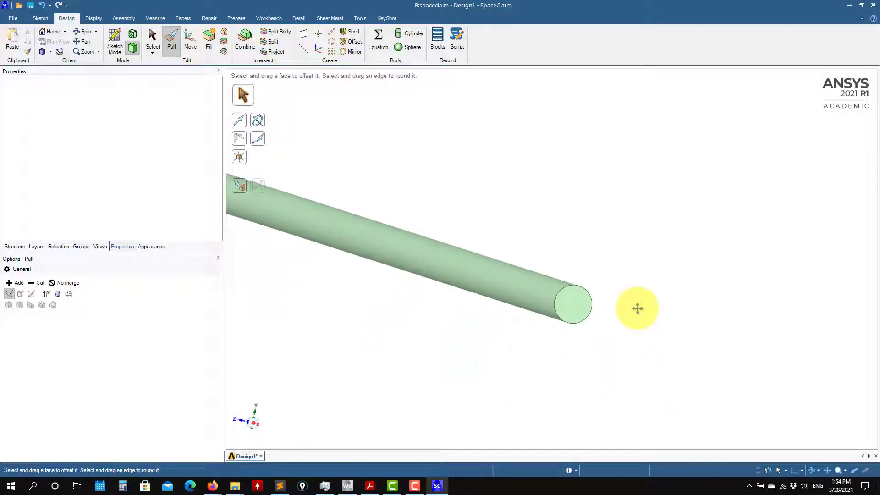
click(577, 315)
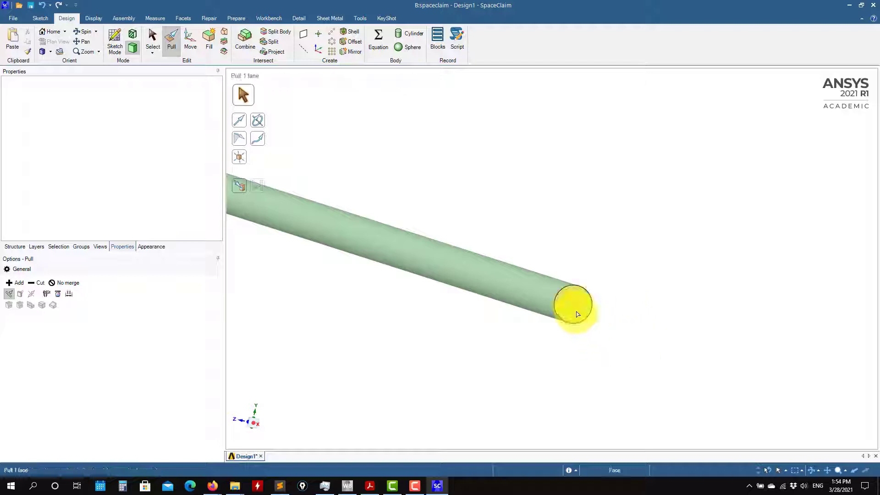
click(577, 315)
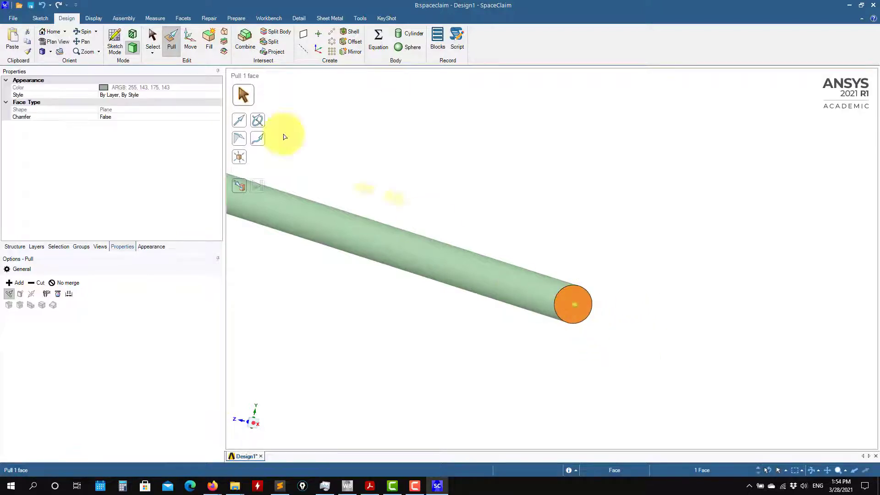
click(115, 45)
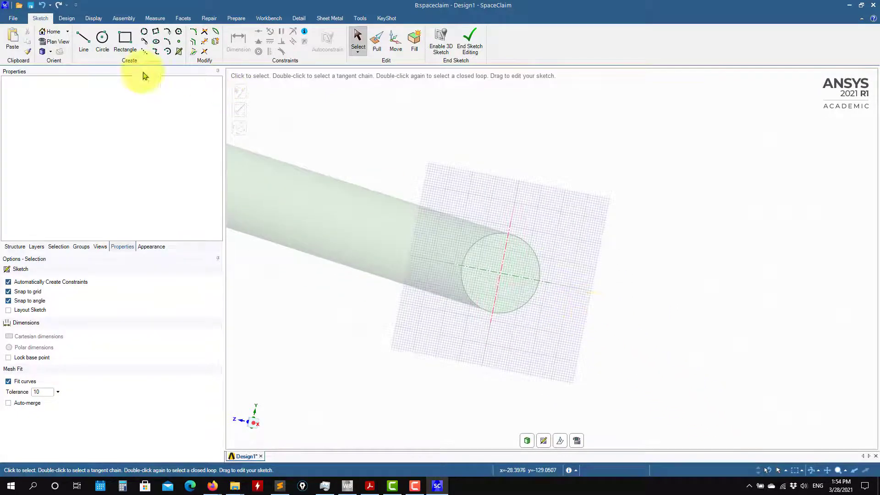
click(121, 40)
scroll(576, 283, up, 4)
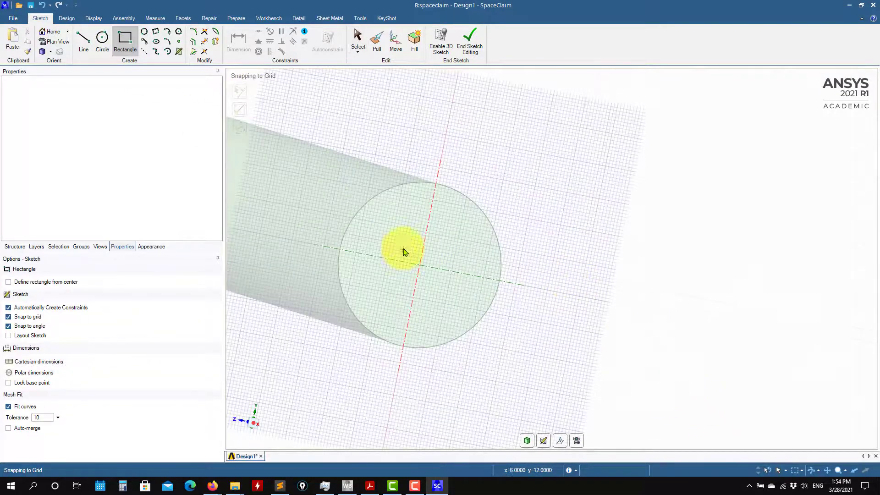
click(381, 231)
key(Return)
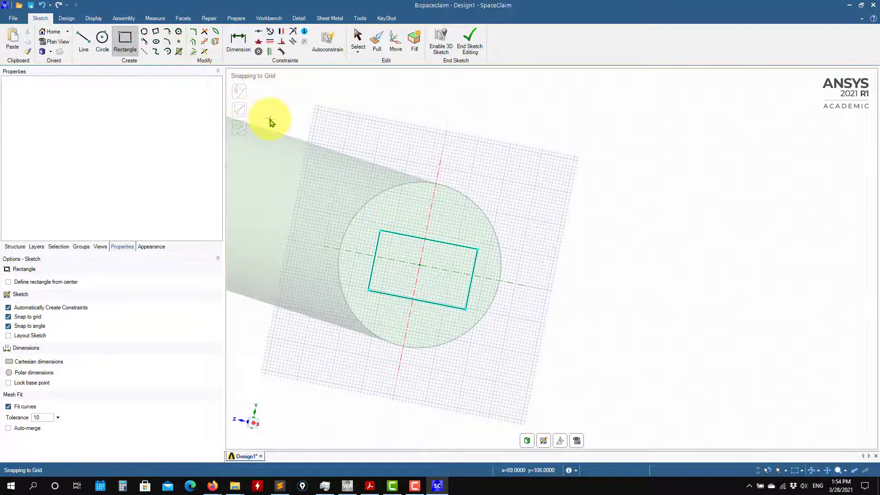
- Dimension the rectangle's top and right edges and set both lengths to 40 mm
click(238, 40)
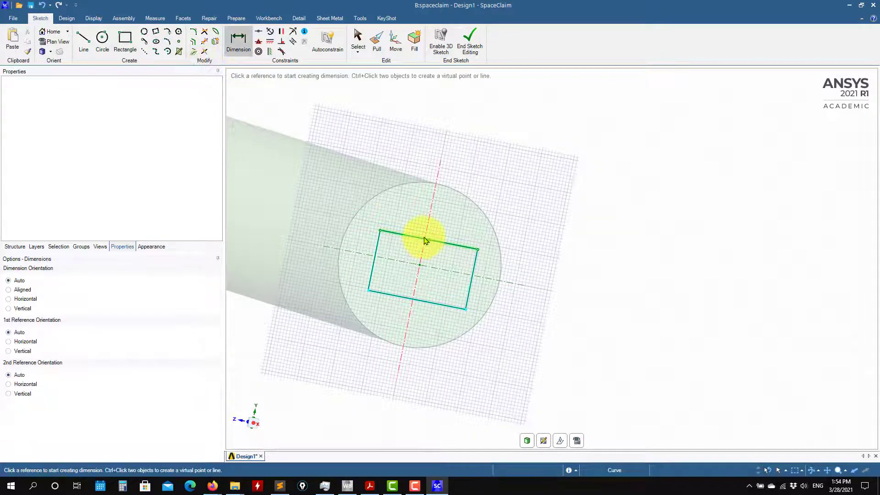
click(425, 240)
click(489, 142)
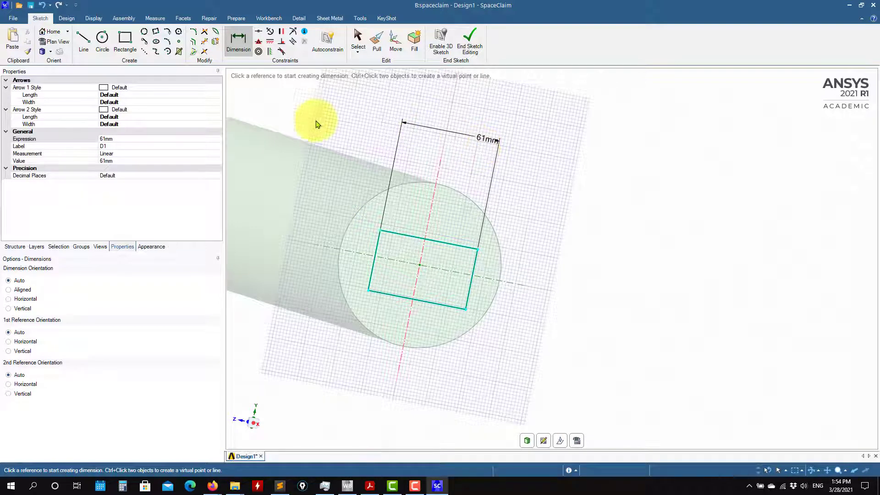
click(138, 160)
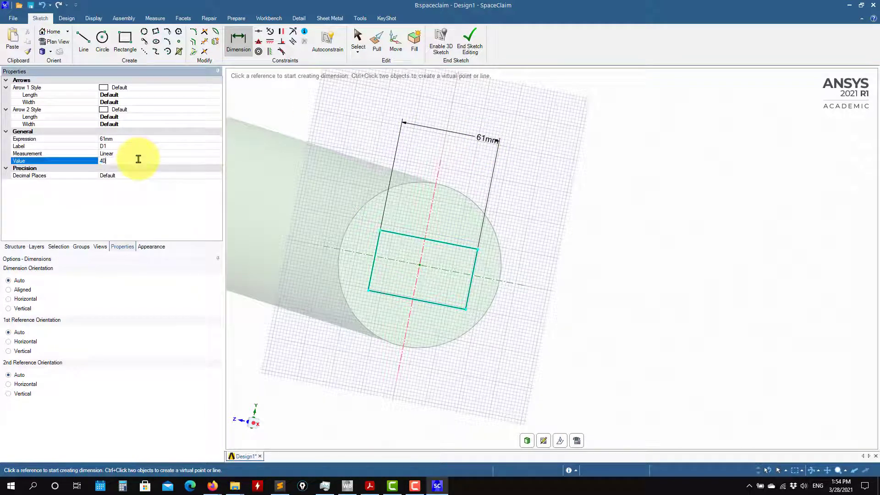
click(471, 299)
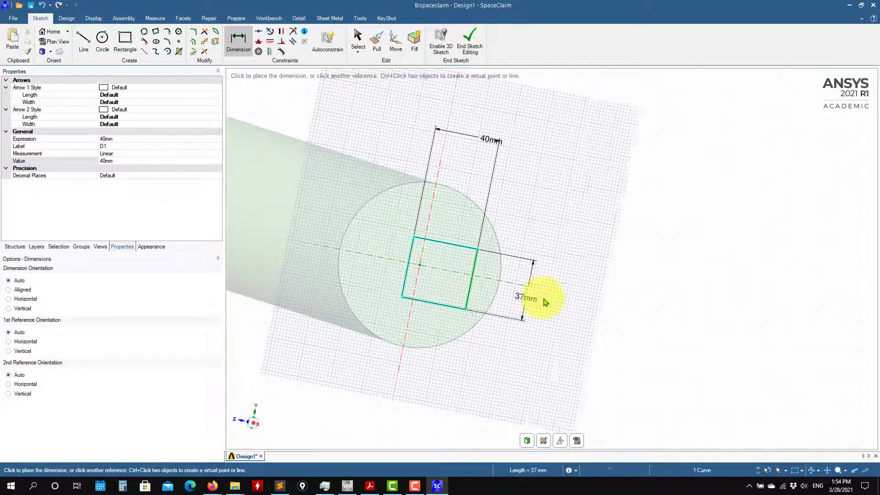
click(597, 346)
click(131, 161)
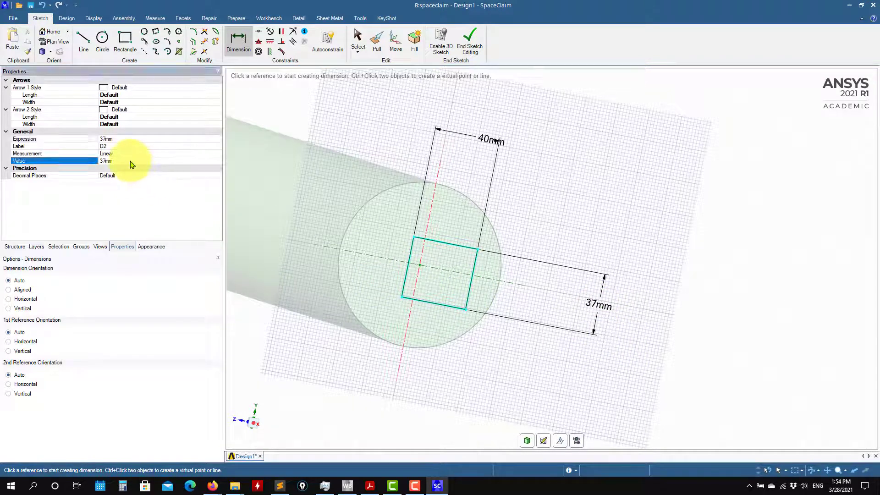
text(40)
key(Return)
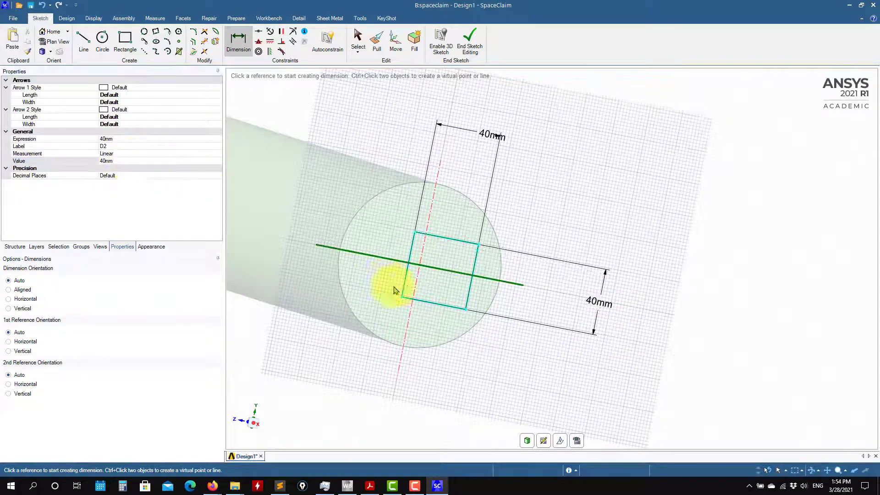
- Dimension the distance from the square's side edge to the cylinder's rim and set it to 40 mm
click(406, 288)
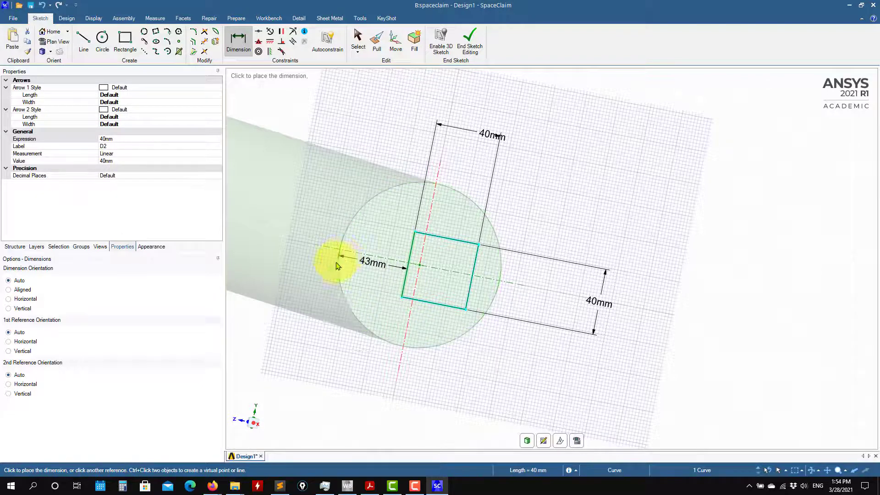
click(295, 375)
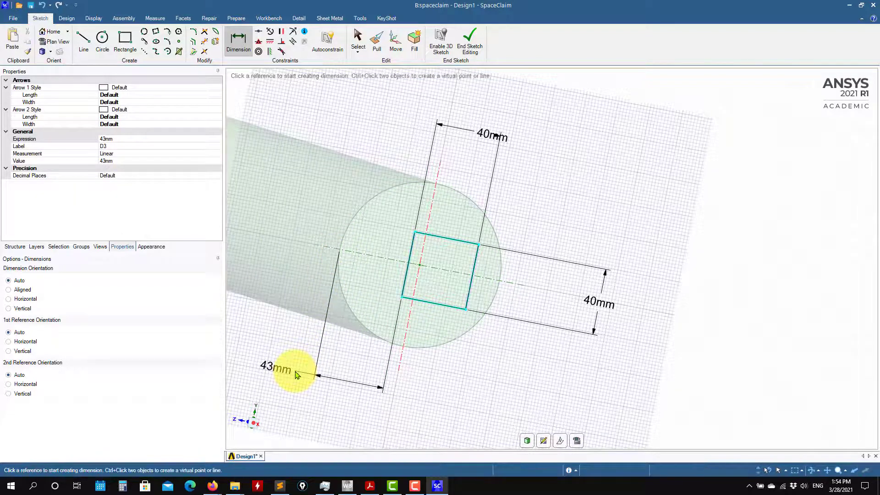
click(126, 161)
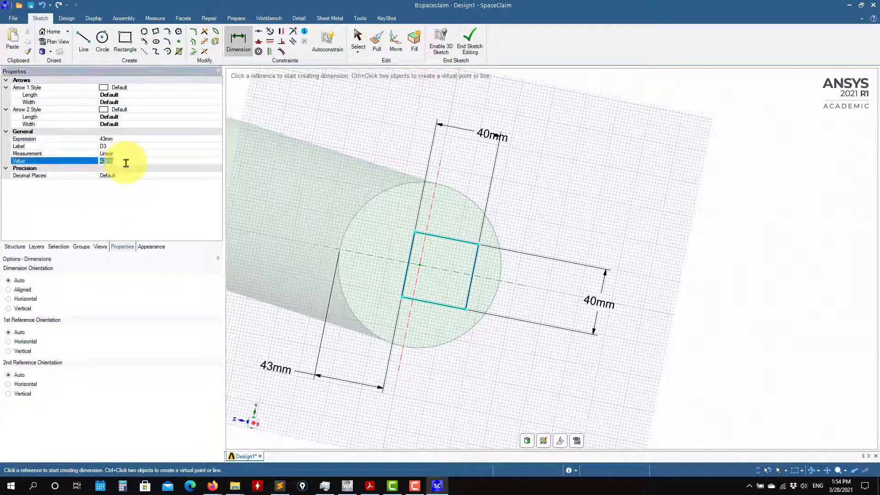
text(40)
key(Return)
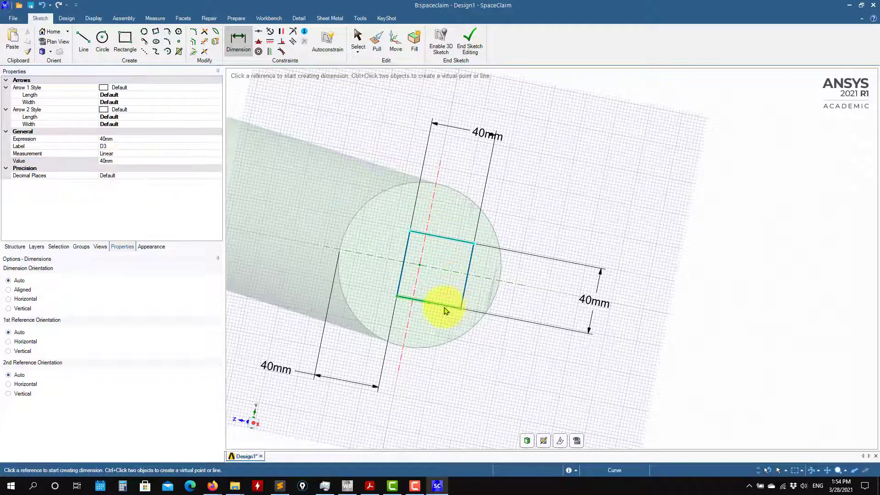
- Dimension the distance from the square's lower edge to the cylinder's rim, set it to 30 mm, and finish the sketch
click(434, 319)
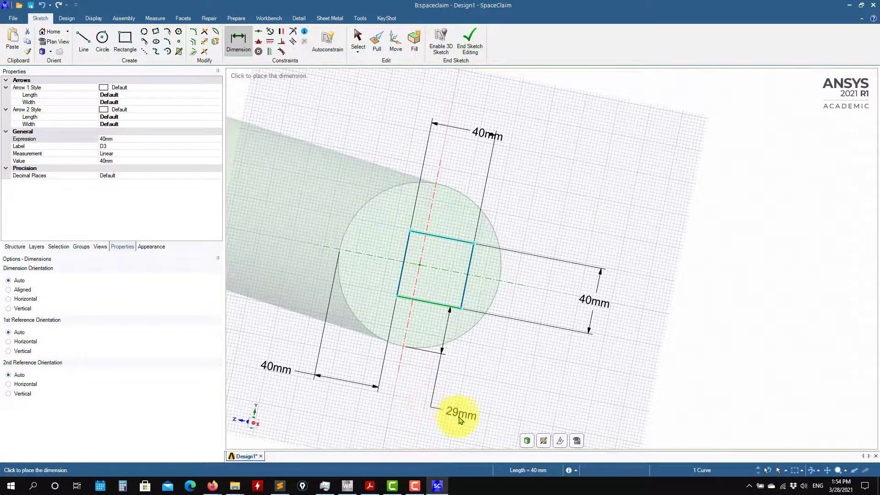
click(460, 421)
click(121, 159)
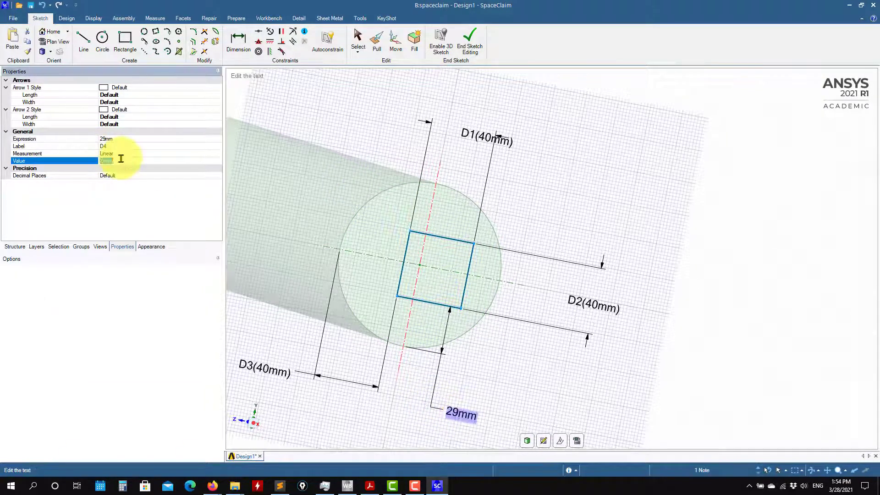
text(30)
key(Return)
mouse_move(428, 212)
middle_down()
mouse_move(615, 269)
mouse_move(603, 260)
mouse_move(660, 224)
mouse_move(628, 295)
middle_up()
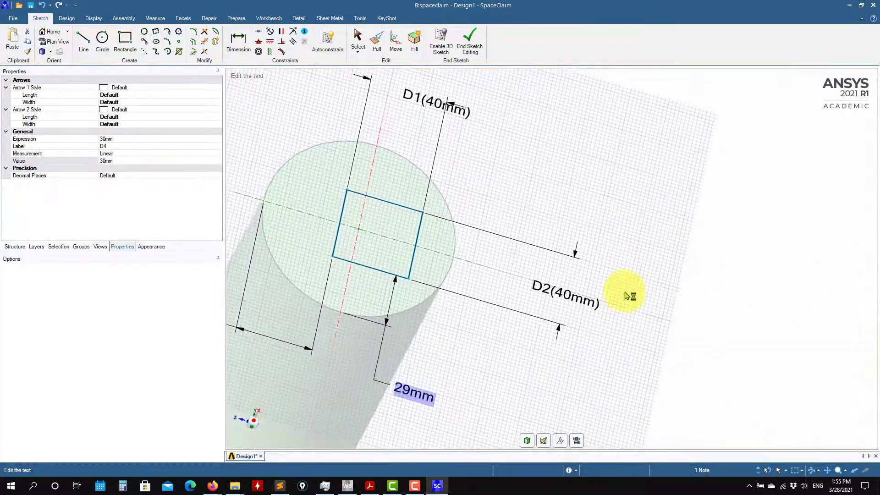
scroll(641, 330, down, 2)
middle_drag(641, 330, 655, 323)
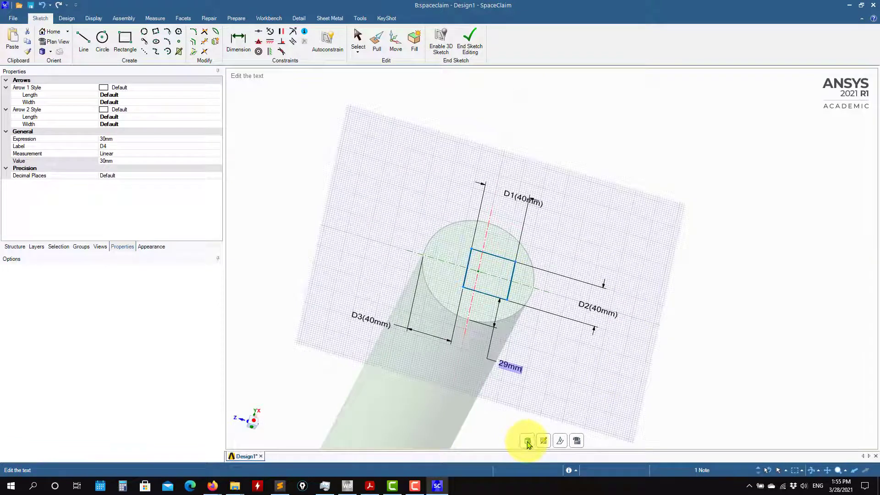
mouse_move(559, 362)
middle_down()
mouse_move(579, 303)
mouse_move(576, 319)
middle_up()
- Pull the square face through the cylinder up to its opposite end face, and undo that cut
click(525, 229)
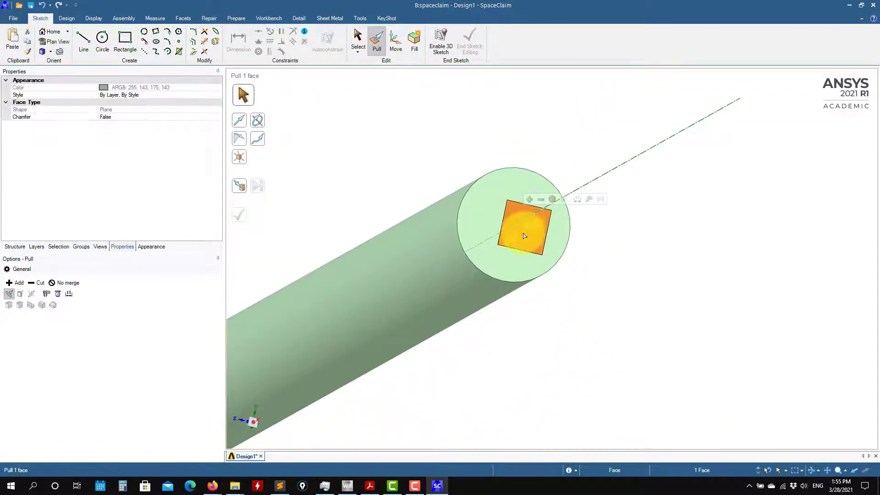
drag(524, 236, 634, 320)
middle_drag(629, 324, 609, 400)
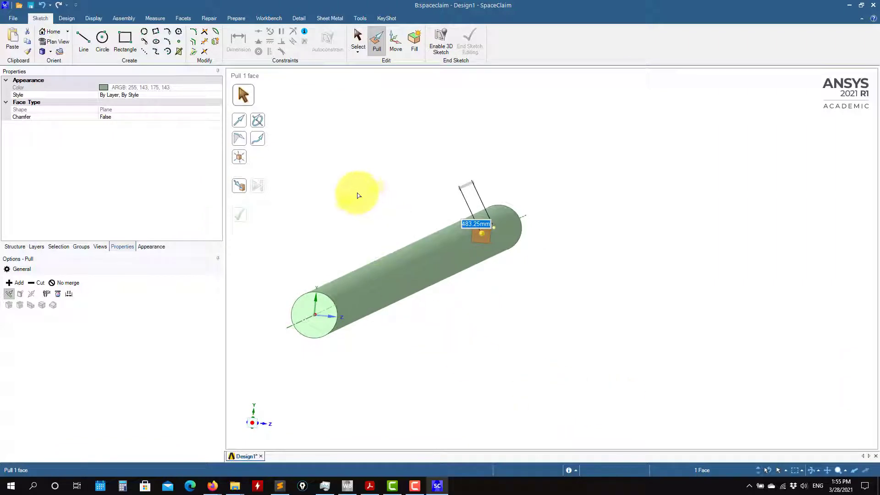
click(239, 187)
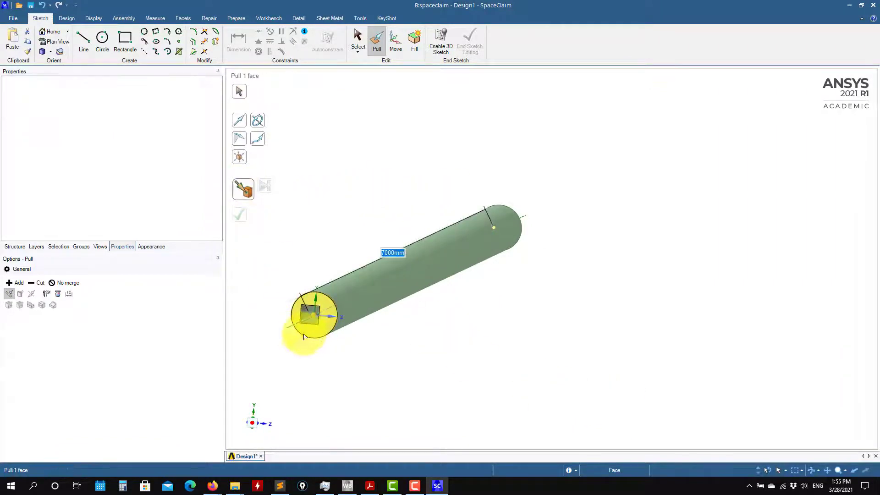
middle_drag(304, 337, 366, 372)
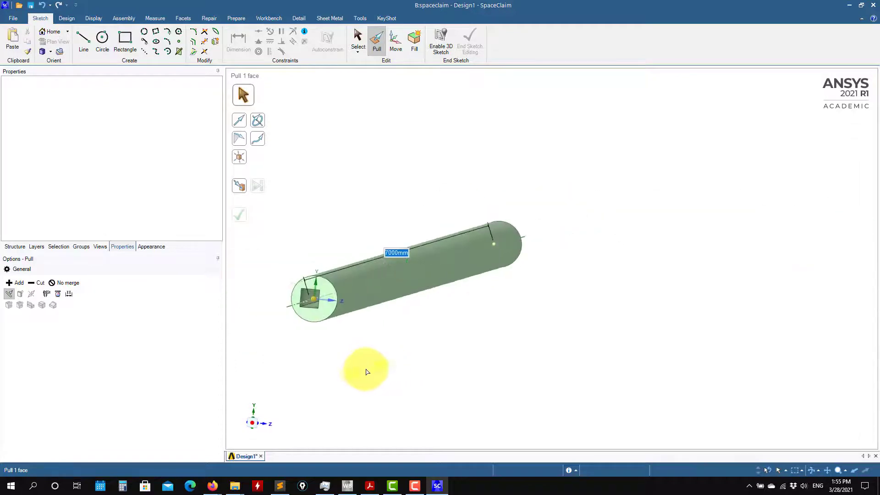
key(ctrl+z)
key(ctrl+z)
- Pull the square face outward from the cylinder's end into a bar about 696 mm long, and clear the selection
middle_drag(527, 348, 552, 306)
drag(629, 294, 805, 316)
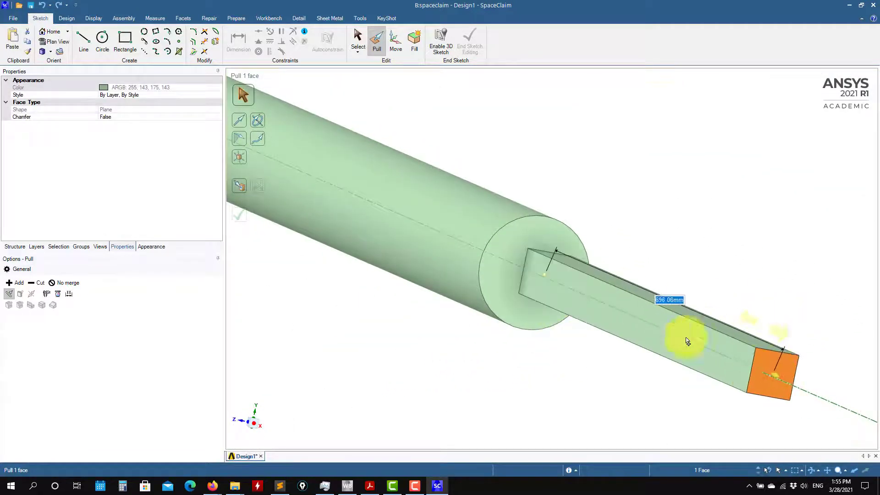
shift+middle_drag(558, 367, 563, 256)
click(555, 313)
middle_drag(591, 326, 554, 329)
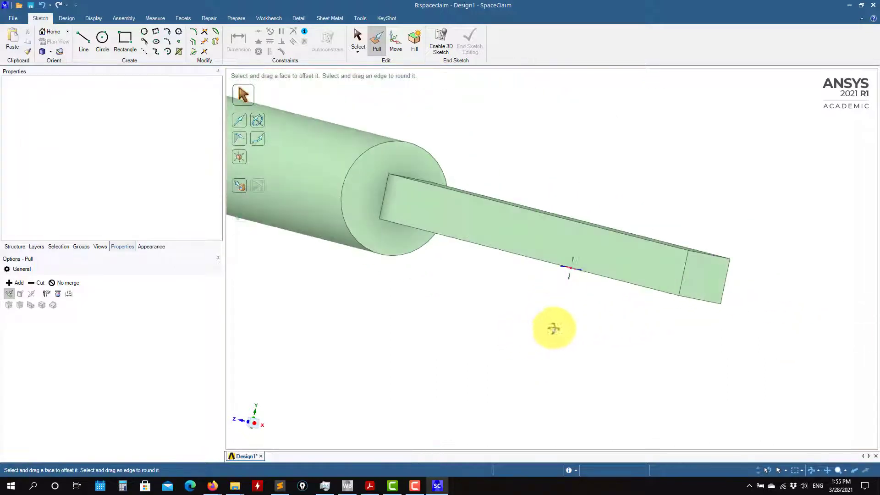
- Show the structure tree and split the body, using the cylinder's annular end face as the cutter and removing no region
click(16, 247)
scroll(408, 363, down, 3)
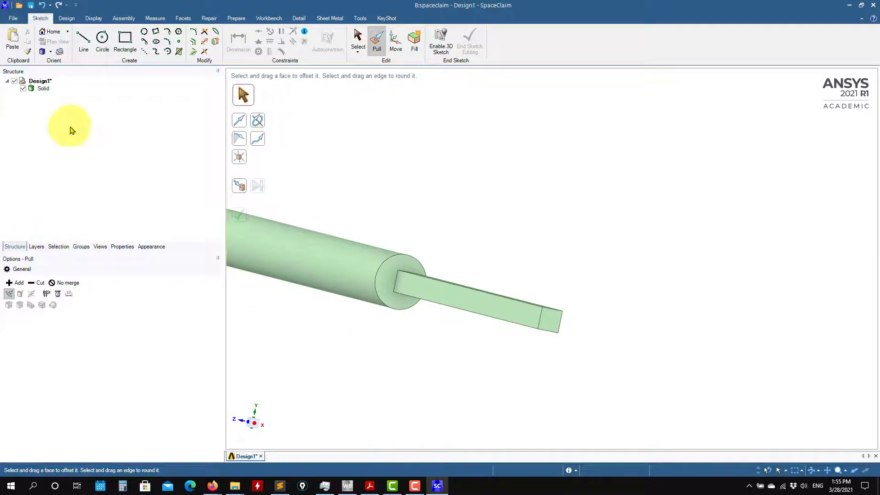
shift+middle_drag(399, 360, 629, 376)
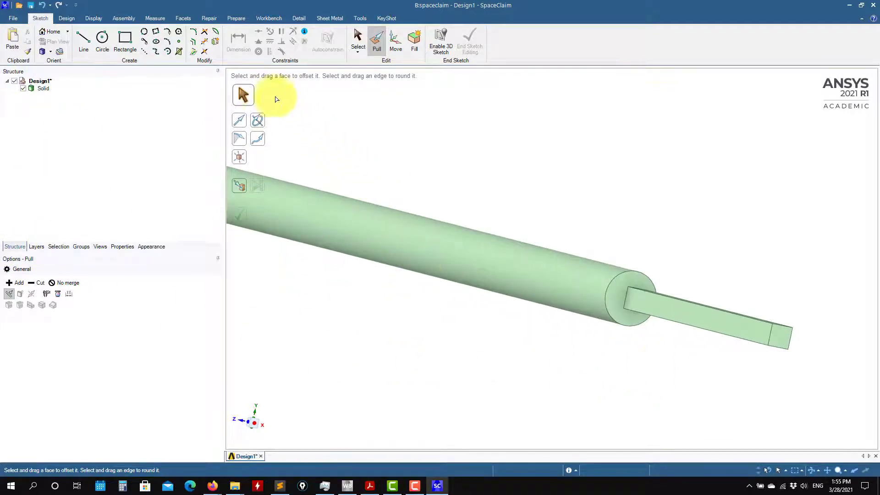
click(73, 20)
click(280, 32)
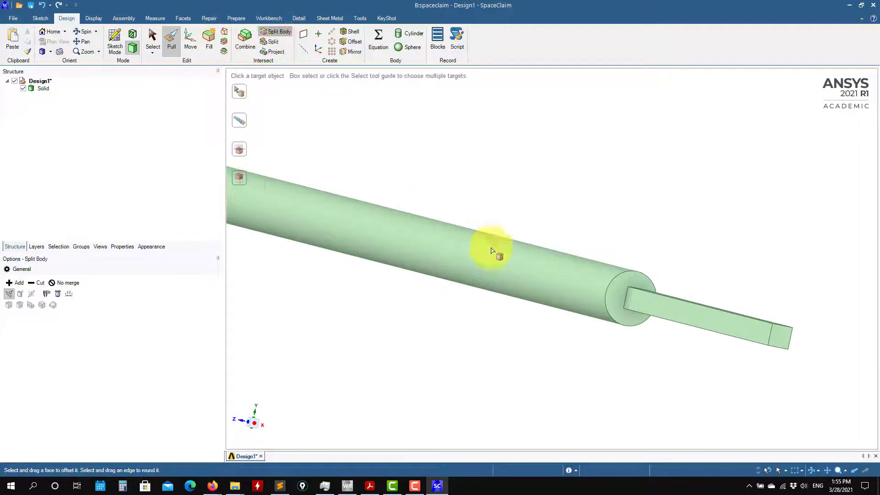
click(531, 263)
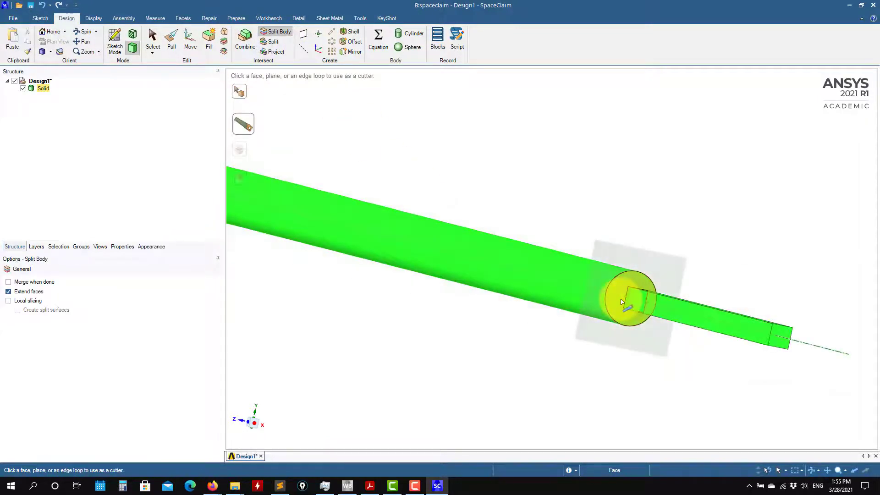
click(621, 303)
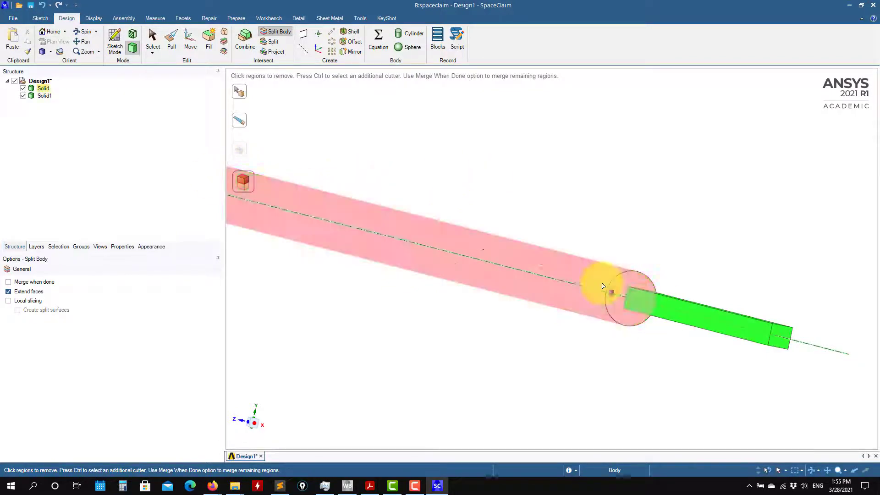
key(Escape)
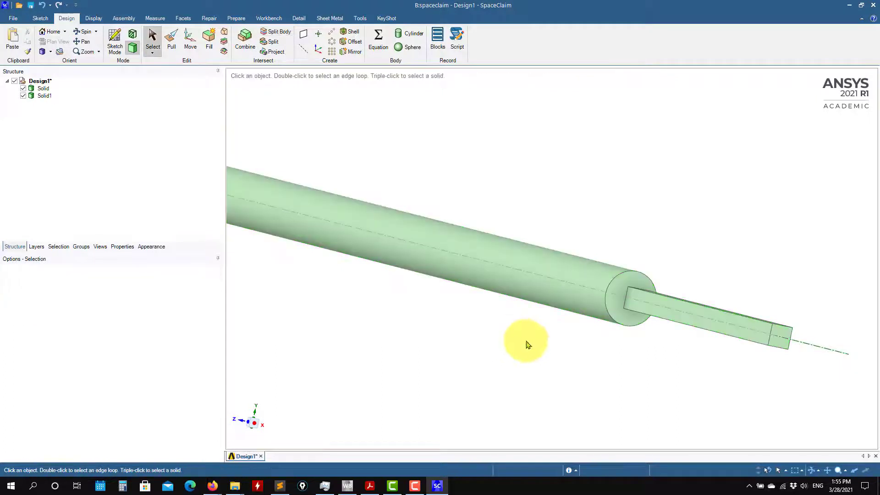
- Select the square bar and the cylinder in the structure tree, and toggle the bar's visibility to check the two bodies
click(44, 96)
click(43, 88)
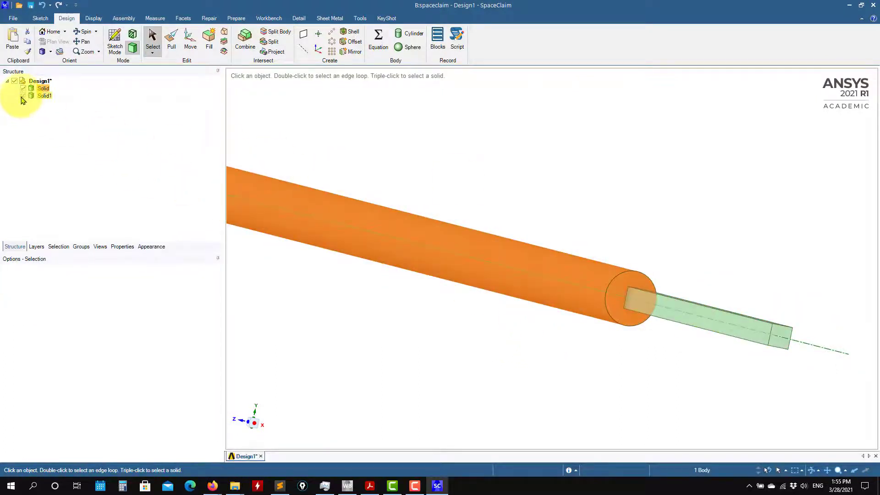
click(23, 96)
click(23, 95)
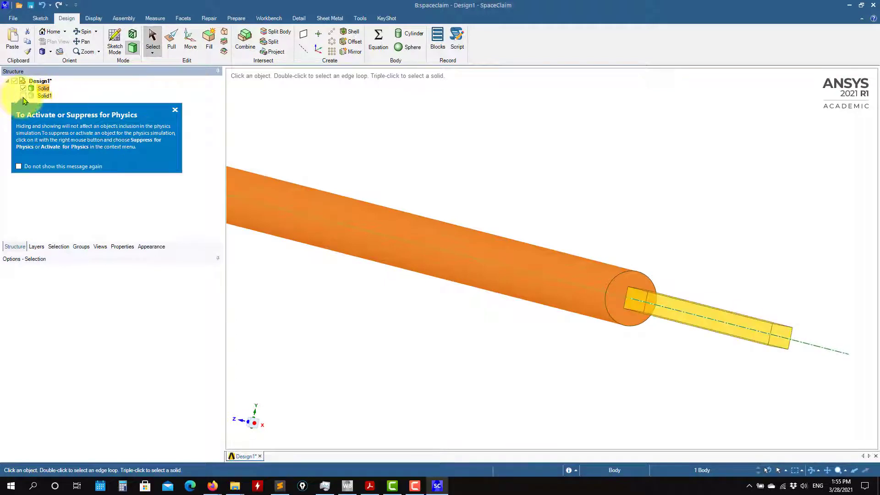
click(175, 110)
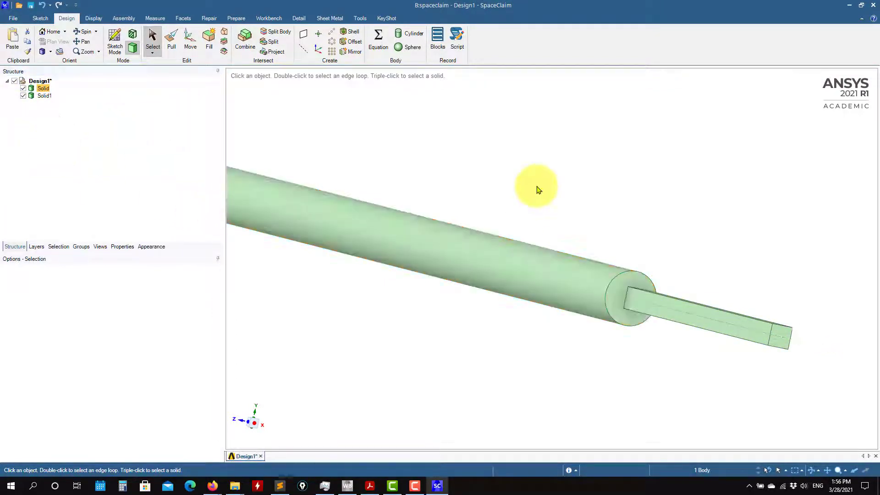
- Hide the square bar body Solid1 so that only the cylinder is displayed
scroll(541, 190, down, 3)
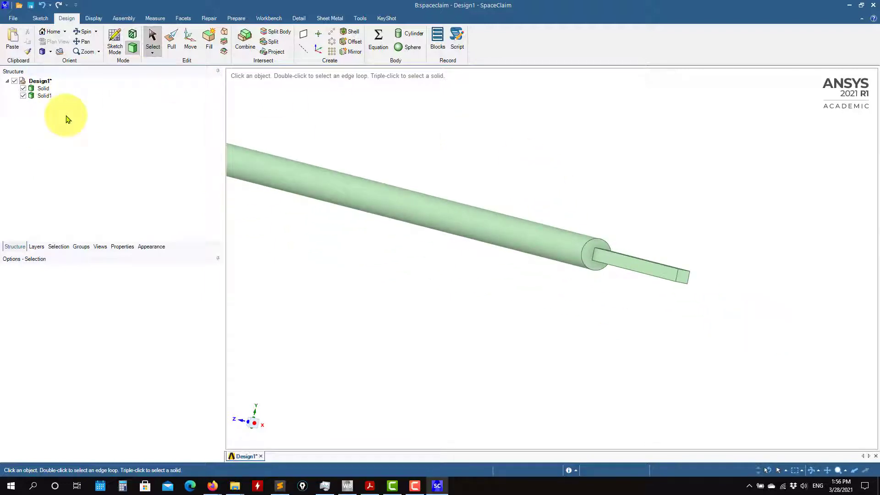
mouse_move(557, 326)
middle_down()
mouse_move(600, 311)
mouse_move(633, 320)
mouse_move(485, 304)
mouse_move(569, 308)
middle_up()
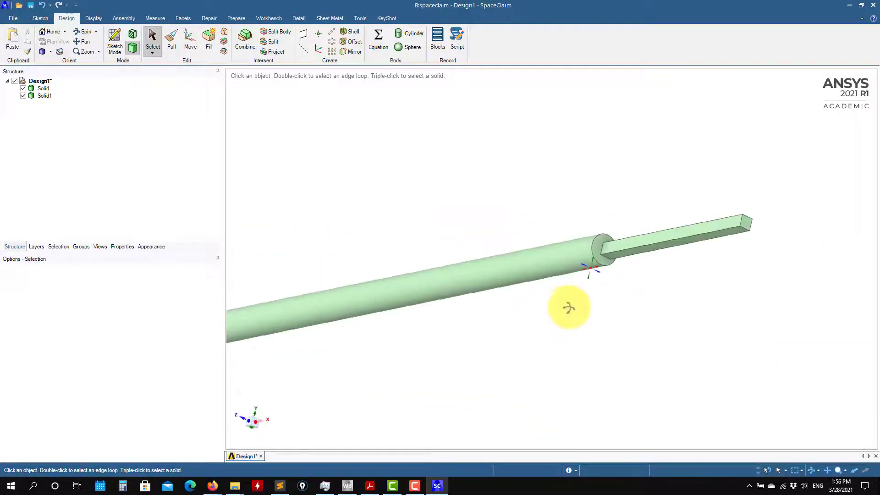
click(23, 95)
scroll(412, 212, down, 5)
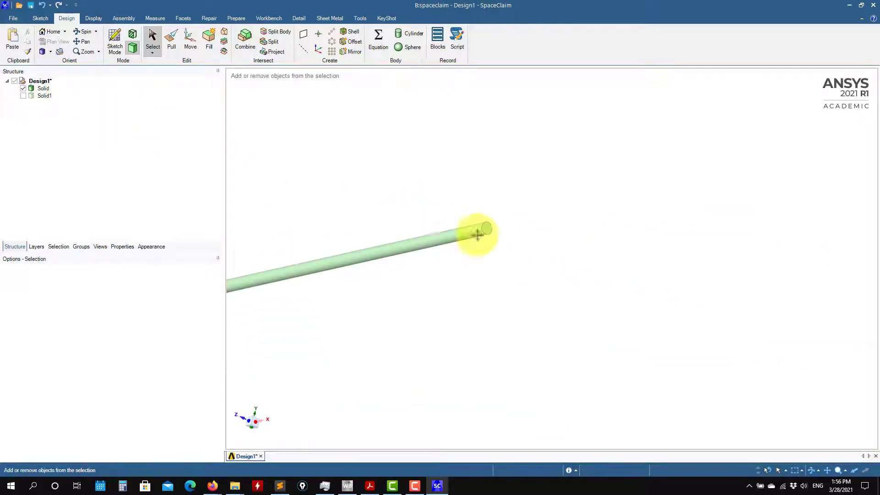
middle_drag(477, 234, 587, 299)
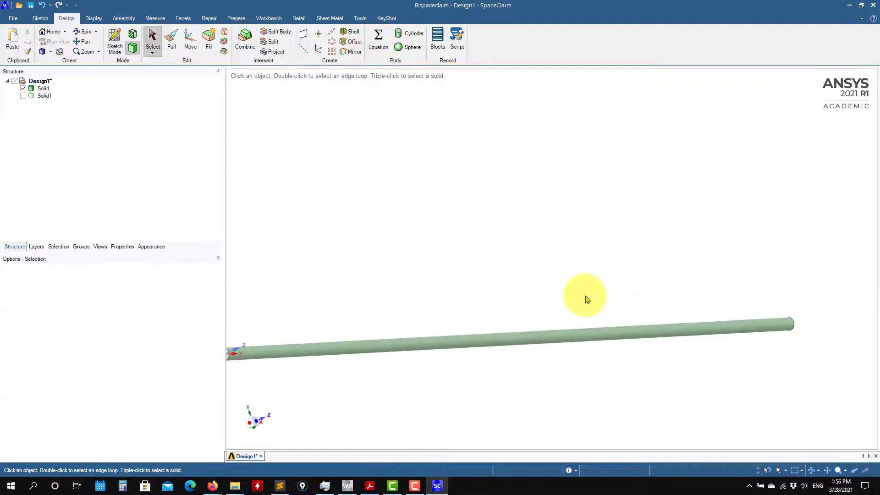
- Start a sketch on the XZ plane through the cylinder's axis and orient the sketch grid in plan view
click(256, 424)
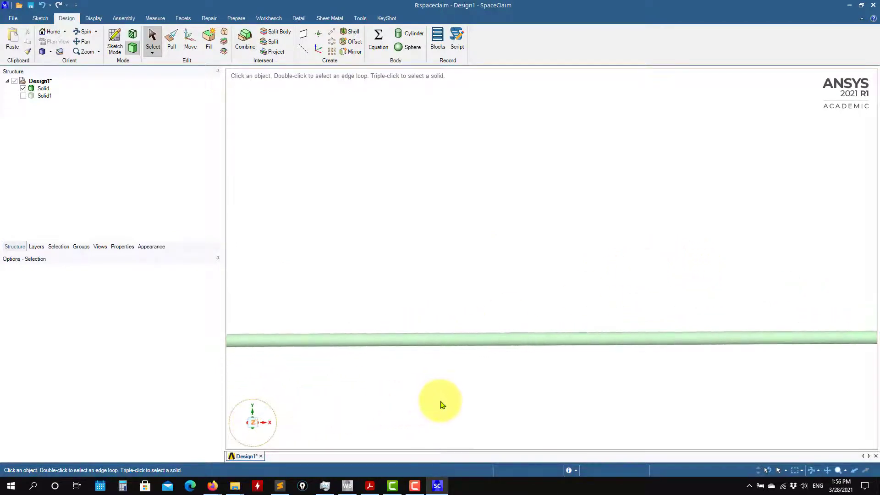
scroll(442, 402, down, 3)
ctrl+middle_drag(446, 401, 488, 331)
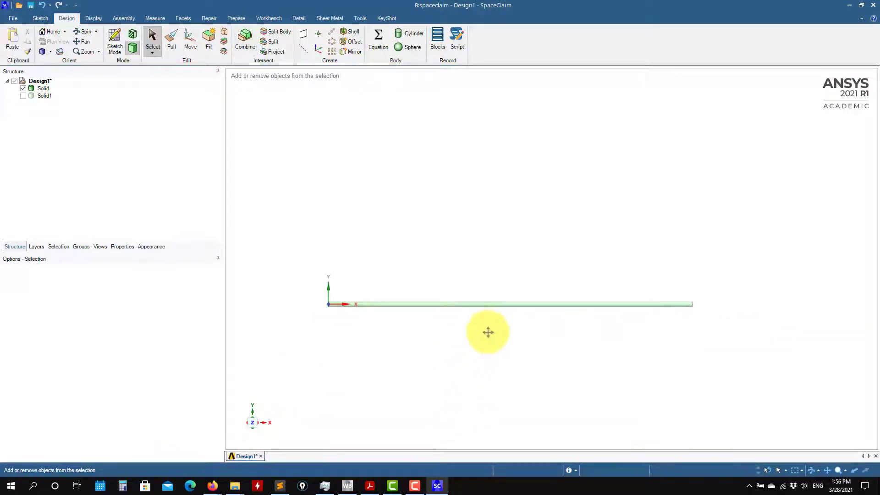
scroll(477, 355, up, 1)
key(k)
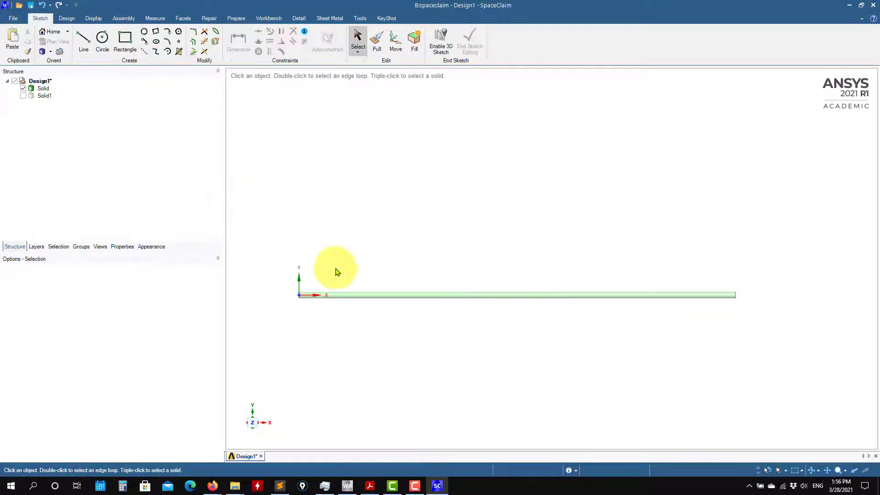
mouse_move(349, 296)
middle_down()
mouse_move(323, 338)
mouse_move(301, 309)
mouse_move(296, 278)
middle_up()
click(296, 279)
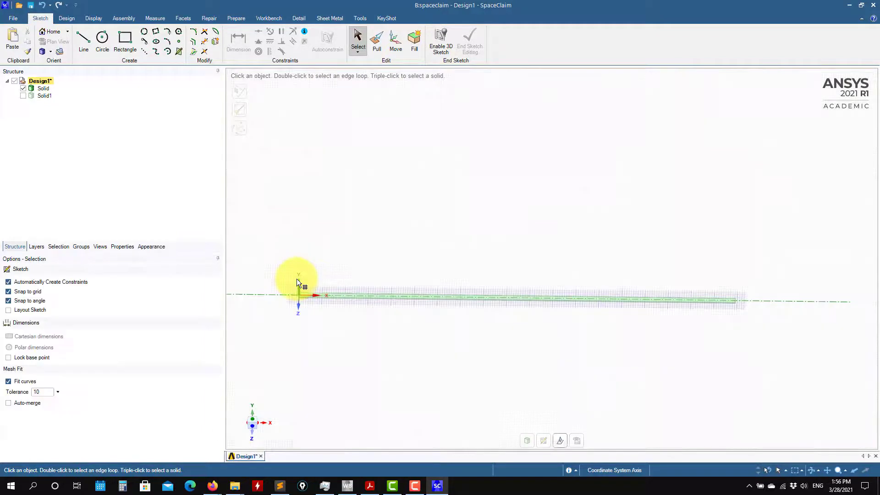
click(578, 441)
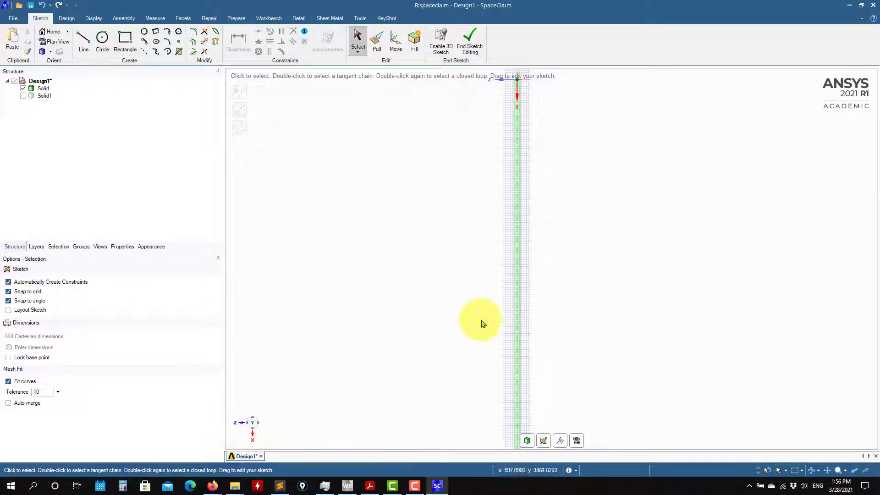
mouse_move(483, 323)
middle_down()
mouse_move(560, 290)
mouse_move(714, 171)
mouse_move(533, 350)
mouse_move(555, 389)
mouse_move(567, 391)
mouse_move(624, 323)
middle_up()
- Sketch a long, narrow rectangle beside the cylinder, parallel to its axis and extending beyond both of its ends
click(136, 44)
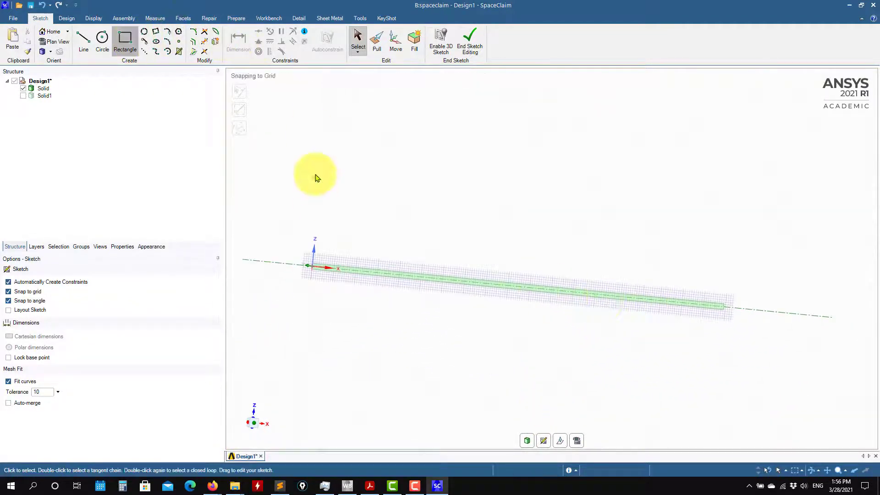
click(281, 144)
click(822, 253)
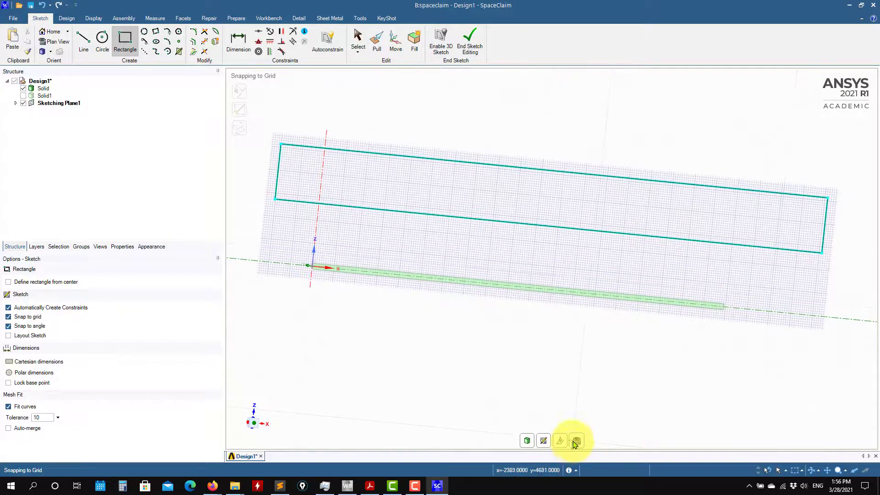
click(577, 441)
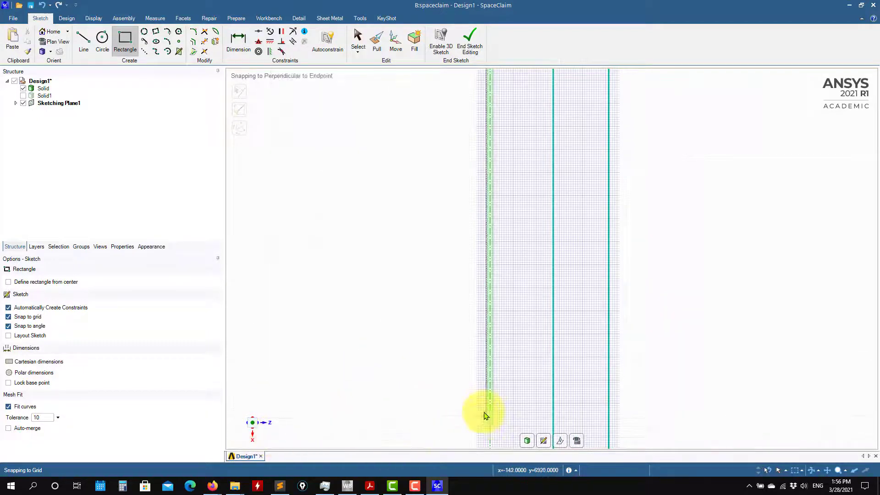
- Dimension the long side of the sketched rectangle and set its length to 3000 mm
scroll(491, 408, down, 3)
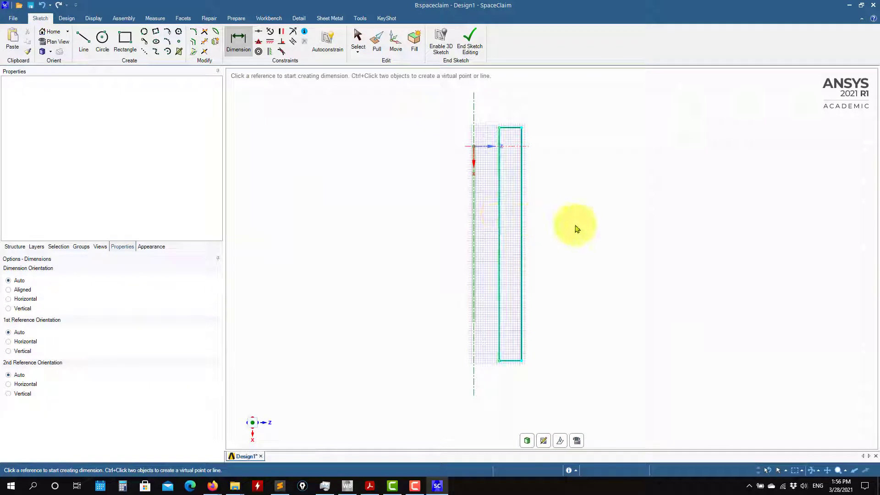
click(524, 242)
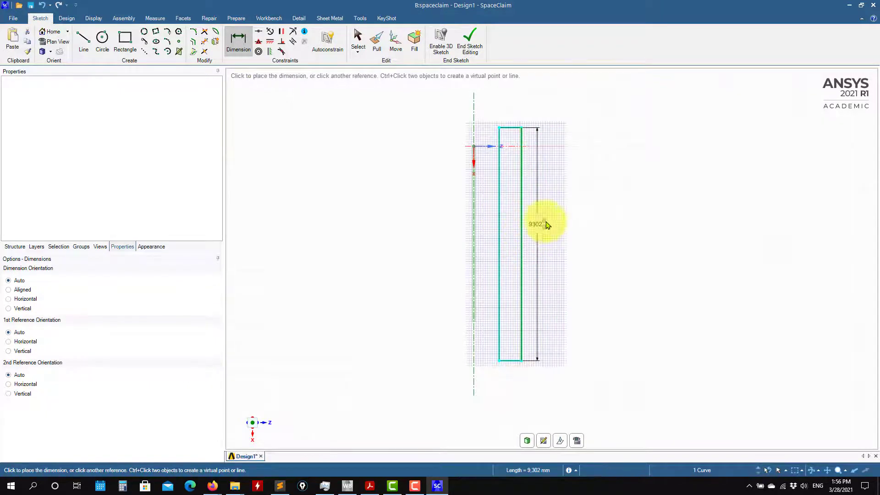
click(560, 230)
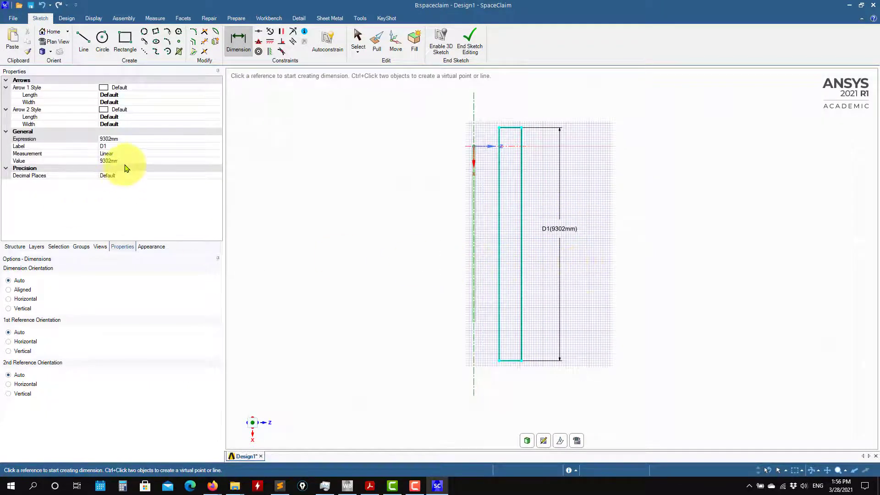
click(122, 163)
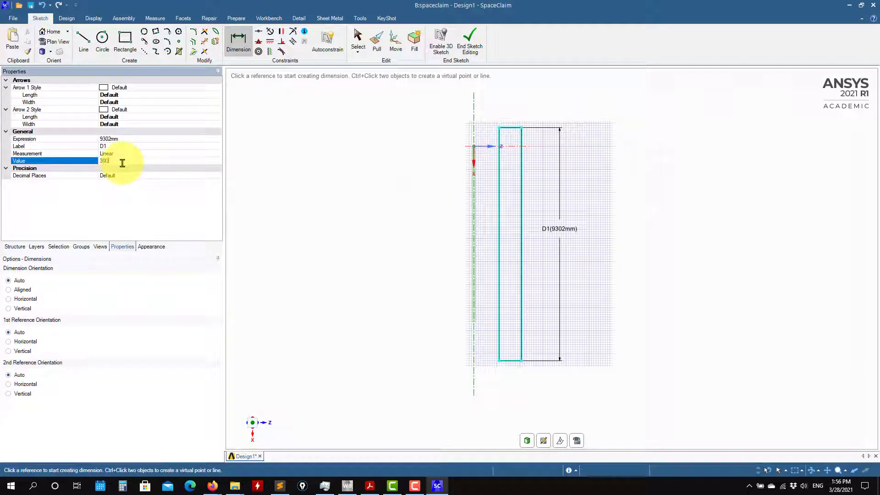
text(3000)
key(Return)
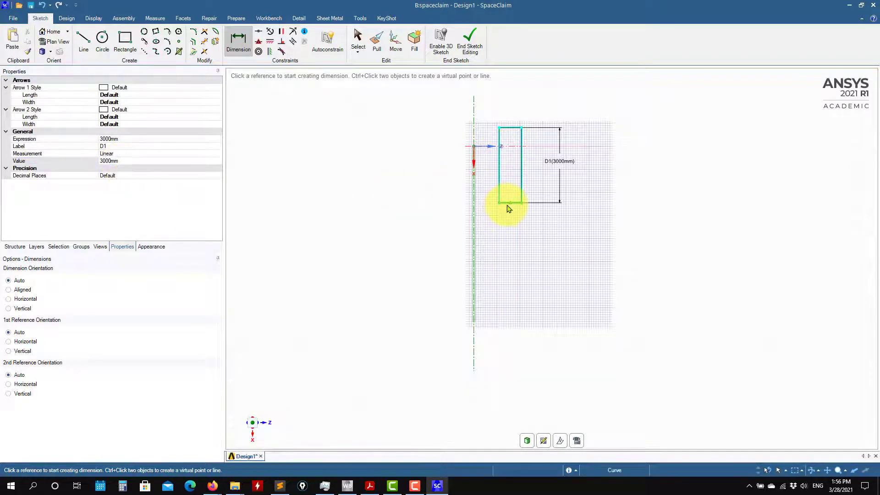
- Dimension the short side of the rectangle and set its width to 100 mm
click(533, 274)
click(124, 161)
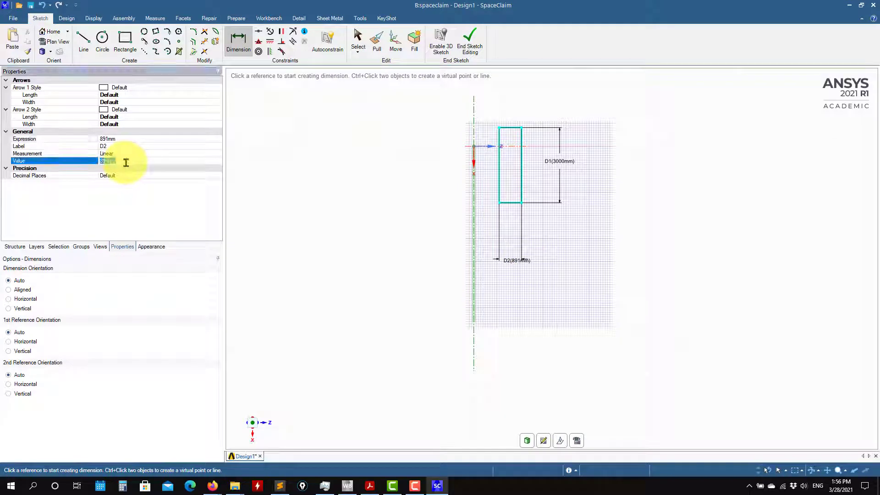
text(100)
key(Return)
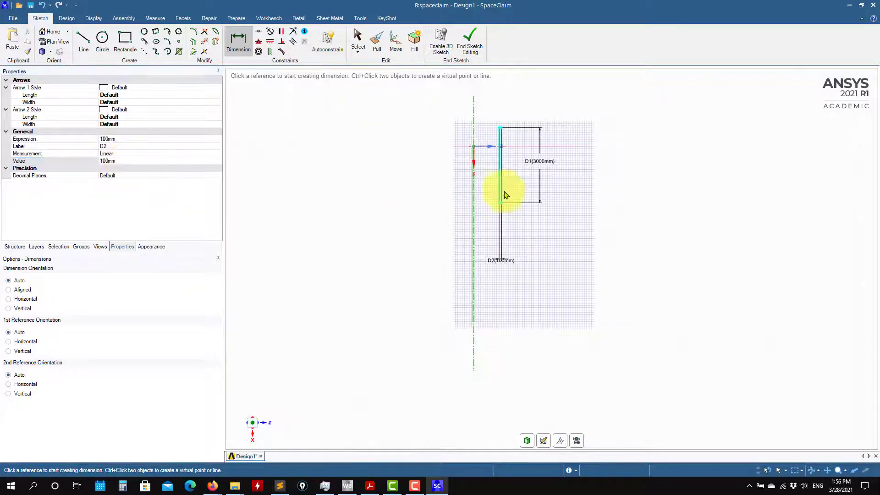
- Dimension the rectangle's upper short edge from the horizontal axis through the origin and set the distance to 0
scroll(506, 195, up, 5)
shift+middle_drag(482, 158, 583, 368)
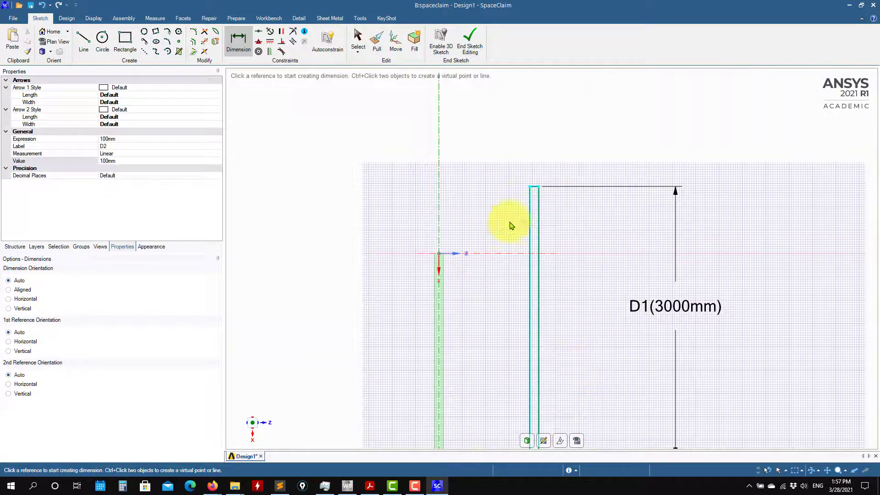
click(444, 259)
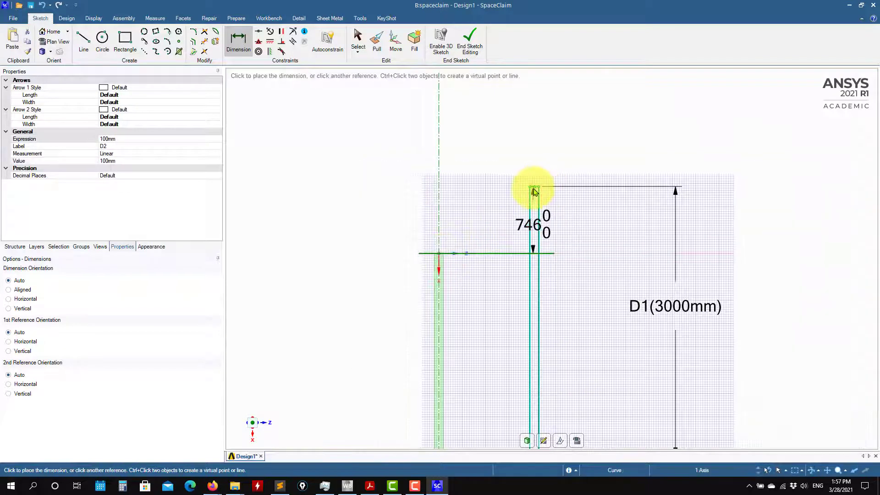
click(353, 266)
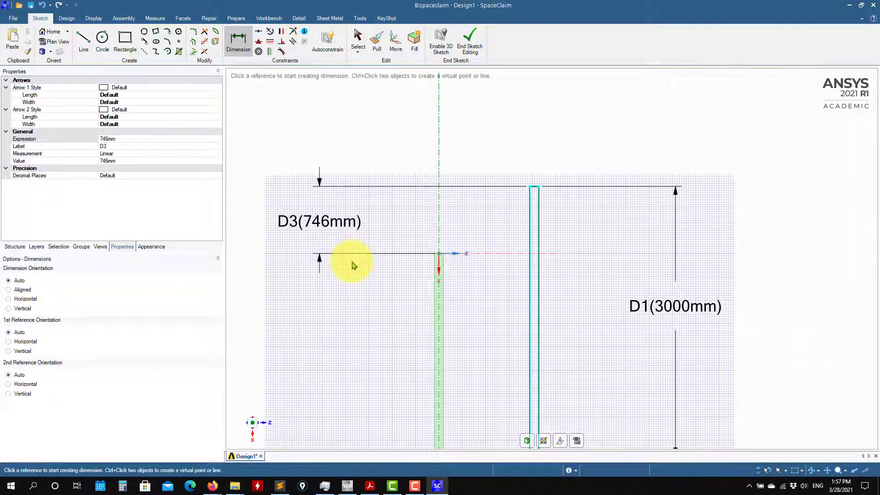
double_click(335, 231)
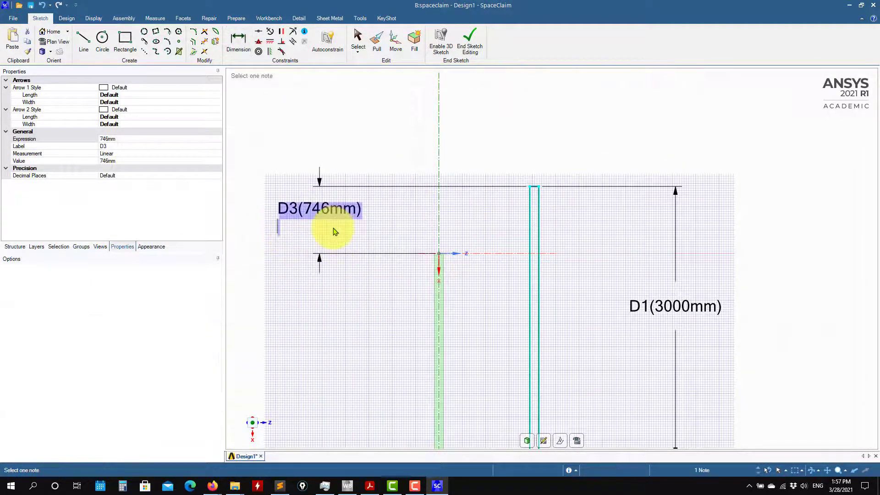
click(122, 161)
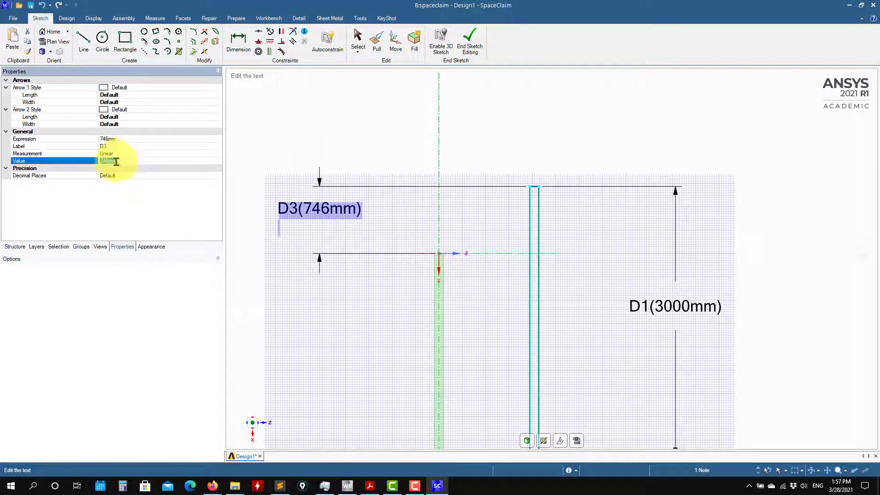
text(0)
key(Return)
scroll(608, 258, down, 5)
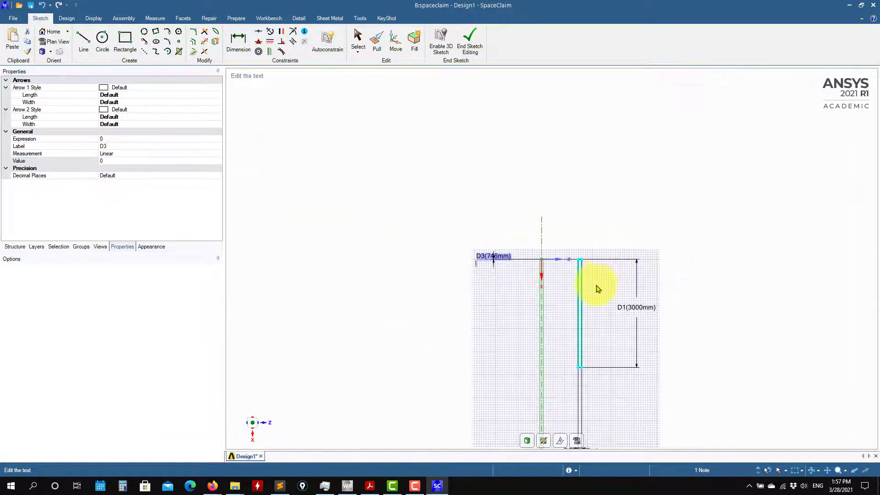
ctrl+middle_drag(597, 290, 571, 168)
scroll(607, 259, up, 2)
scroll(578, 340, down, 3)
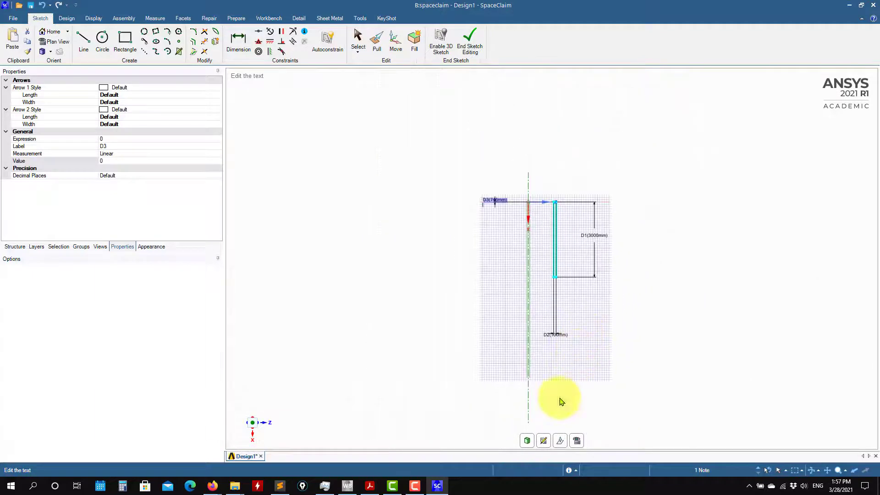
- Turn the finished rectangle sketch into a surface with the Pull tool and show it in a 3D view
key(p)
mouse_move(613, 346)
middle_down()
mouse_move(649, 254)
mouse_move(543, 304)
mouse_move(545, 330)
mouse_move(400, 391)
mouse_move(487, 292)
mouse_move(448, 295)
middle_up()
scroll(477, 280, up, 3)
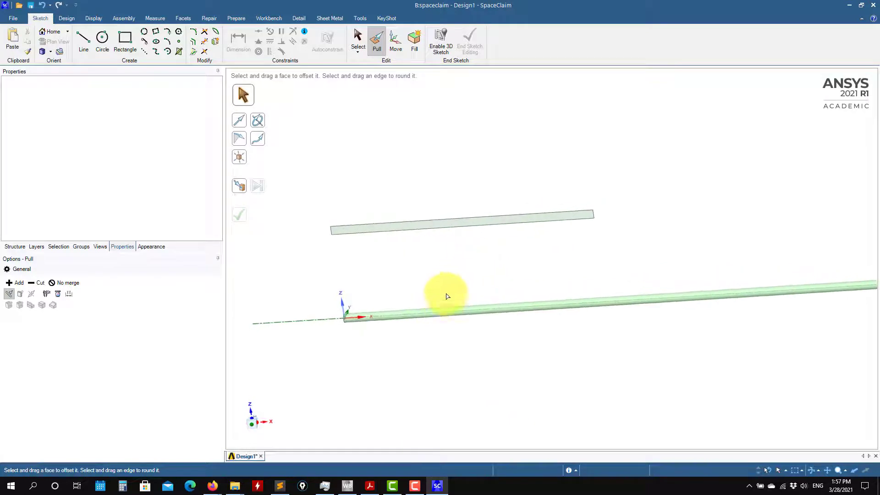
- Try a full revolve of the rectangular surface about its long edge nearest the existing cylinder, and undo it
click(260, 121)
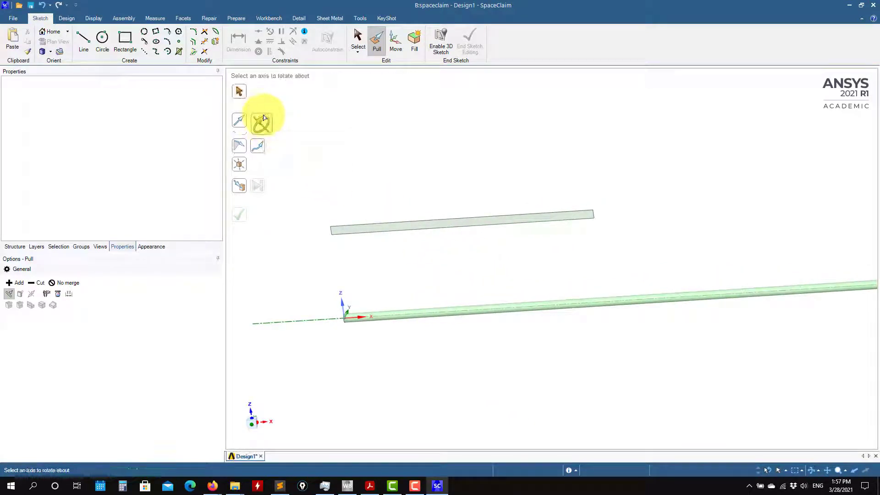
click(385, 235)
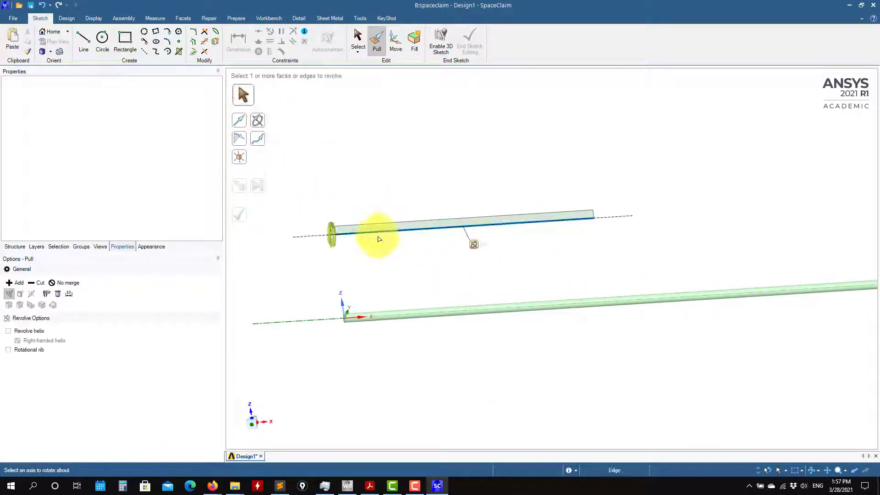
click(402, 228)
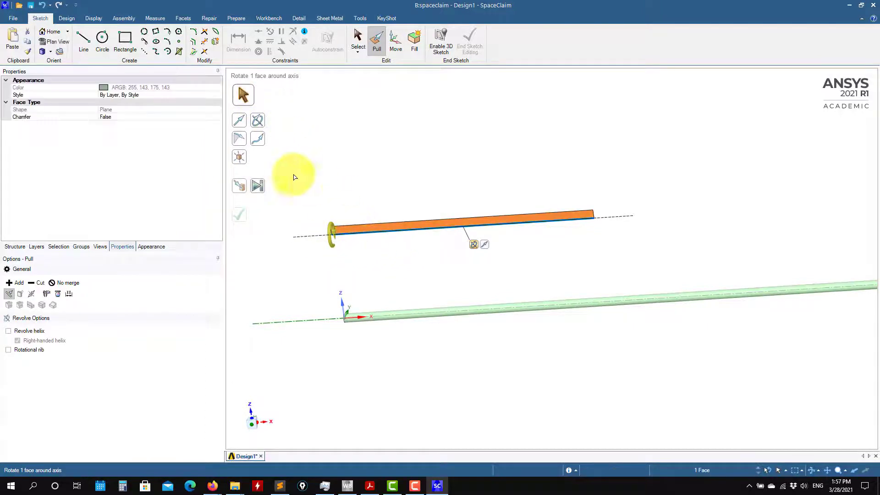
click(257, 188)
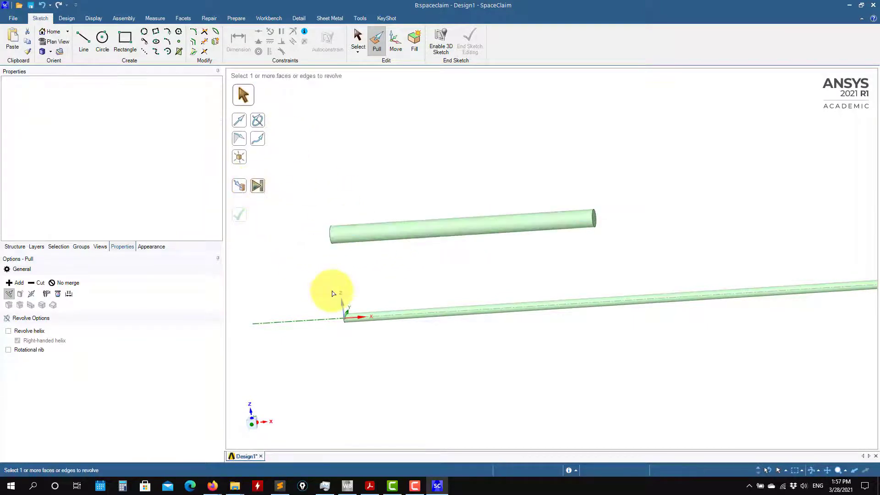
middle_drag(590, 261, 571, 269)
key(ctrl+z)
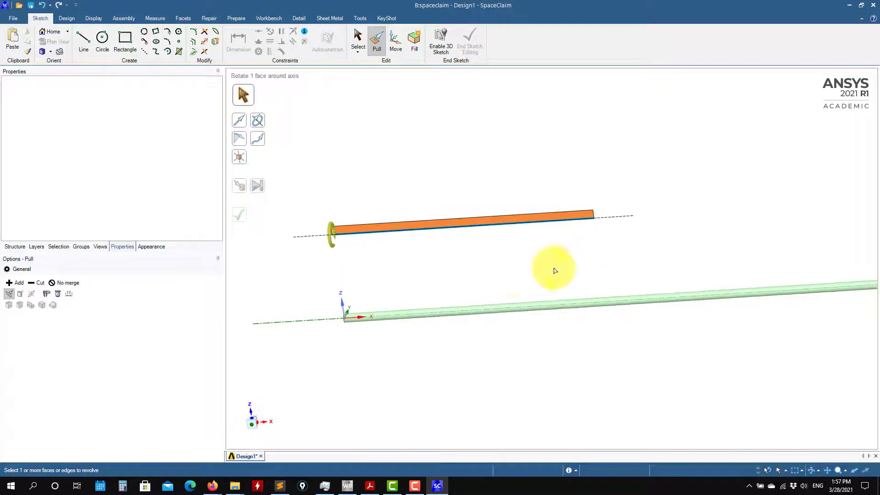
- Try to revolve the rectangular surface up to its own face with the Up To option, and cancel the operation
click(246, 191)
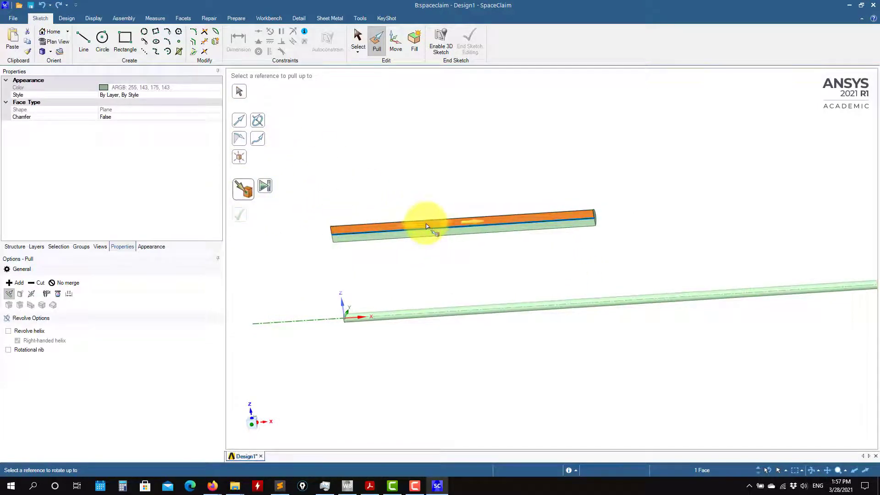
click(427, 227)
middle_drag(429, 226, 536, 260)
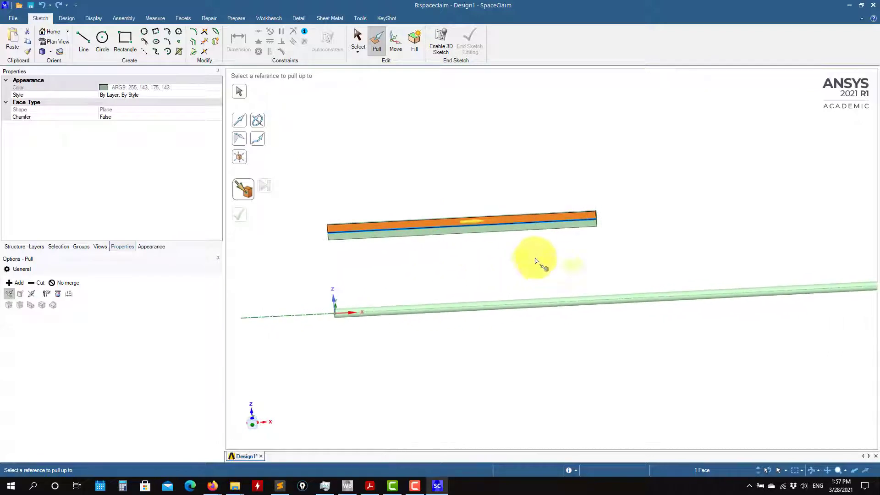
key(Escape)
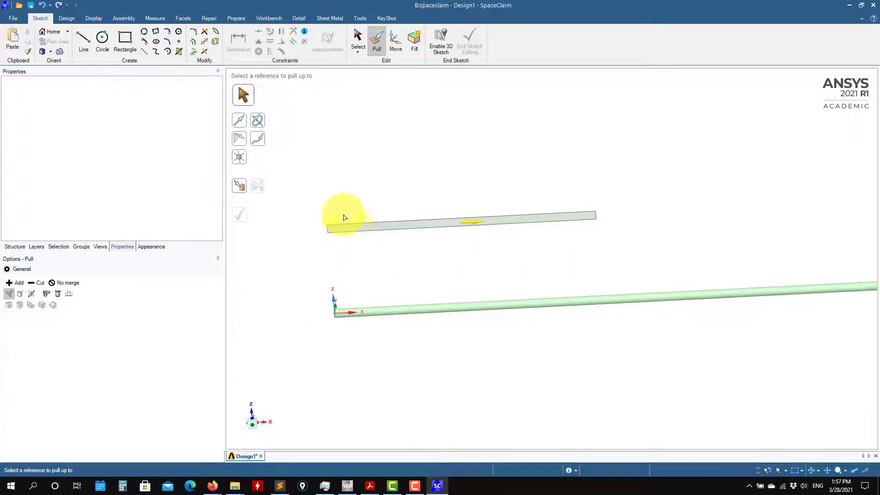
click(345, 217)
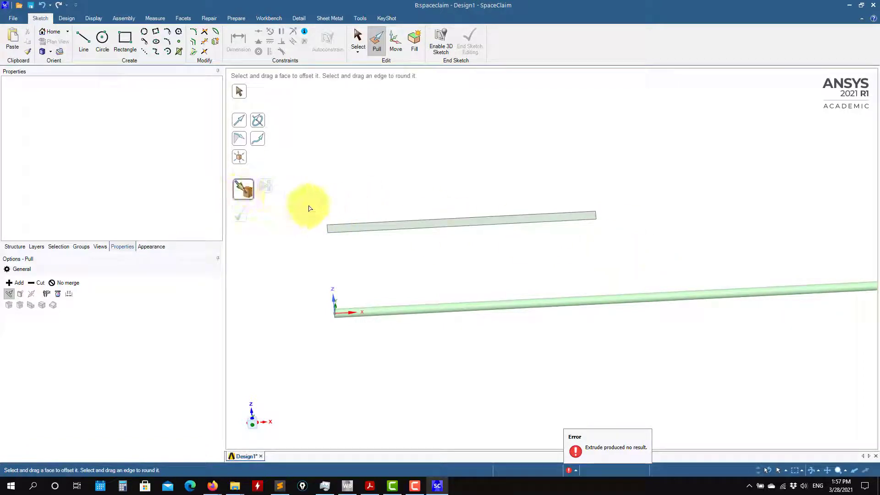
- Fully revolve the rectangular surface about its long edge nearest the existing cylinder to make a second solid cylinder
click(258, 120)
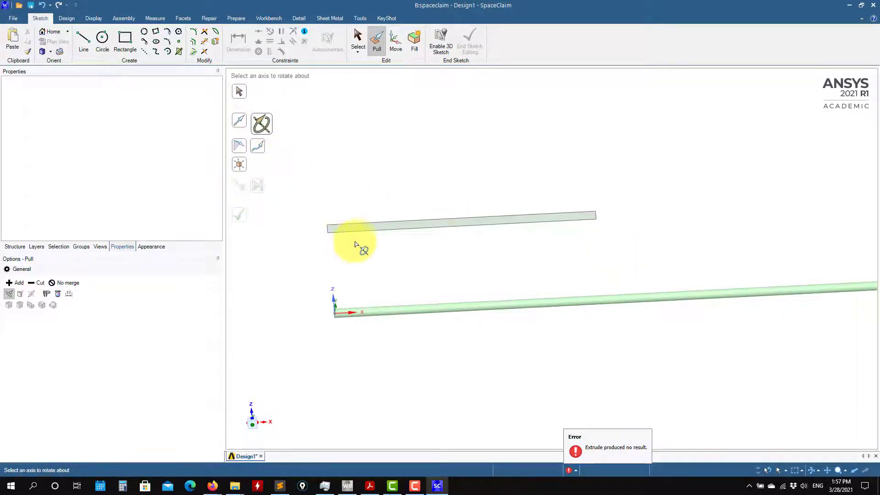
click(381, 233)
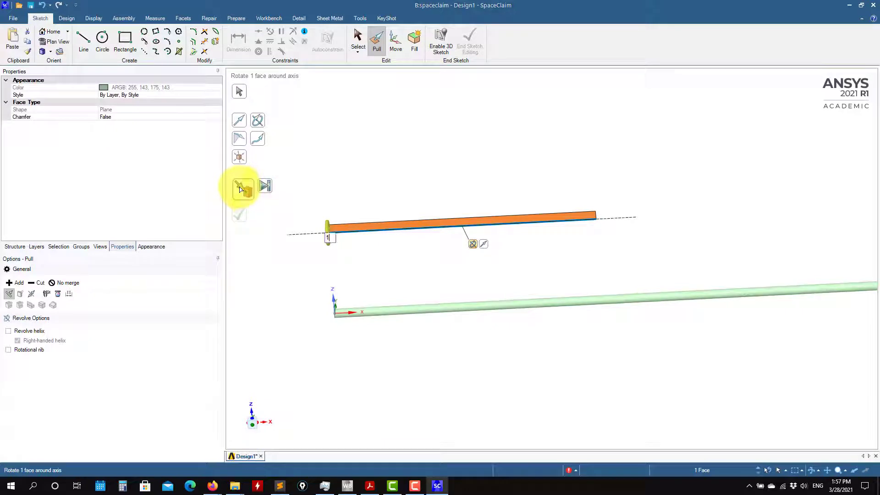
click(242, 189)
middle_drag(581, 216, 638, 266)
scroll(585, 252, up, 4)
shift+middle_drag(557, 230, 593, 332)
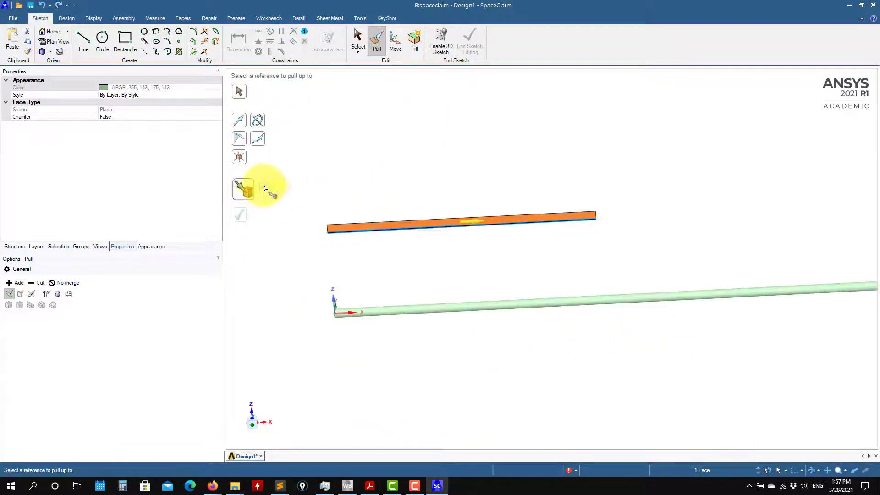
click(257, 120)
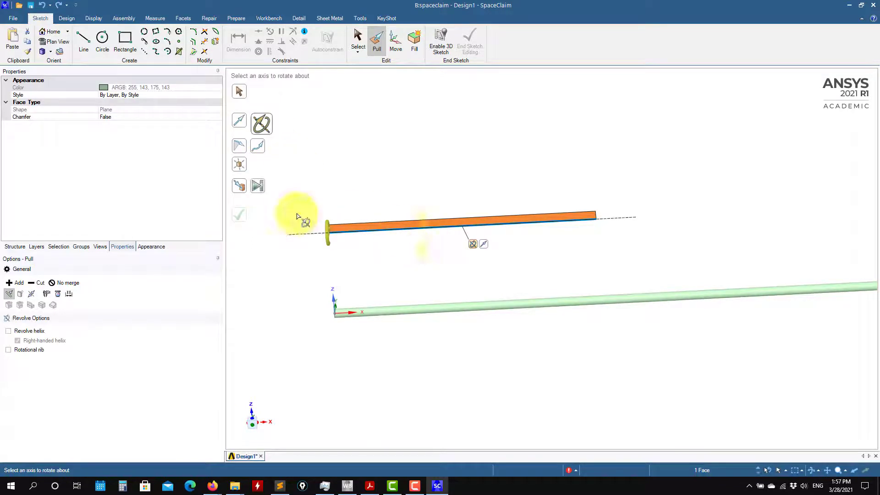
click(259, 185)
mouse_move(385, 164)
middle_down()
mouse_move(475, 187)
mouse_move(462, 183)
mouse_move(448, 266)
mouse_move(472, 271)
mouse_move(453, 246)
mouse_move(480, 261)
mouse_move(366, 222)
mouse_move(433, 252)
middle_up()
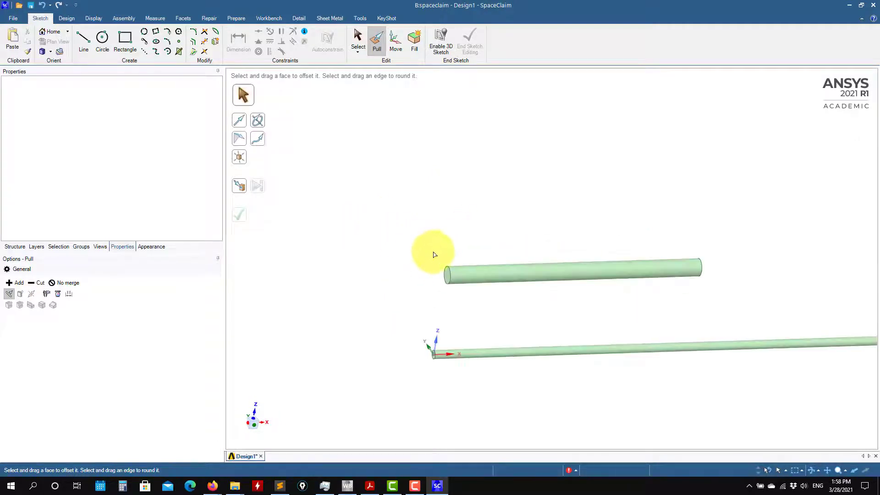
- Set the radius of the newly revolved cylinder to 50 mm with the Pull tool
click(508, 273)
drag(501, 270, 532, 268)
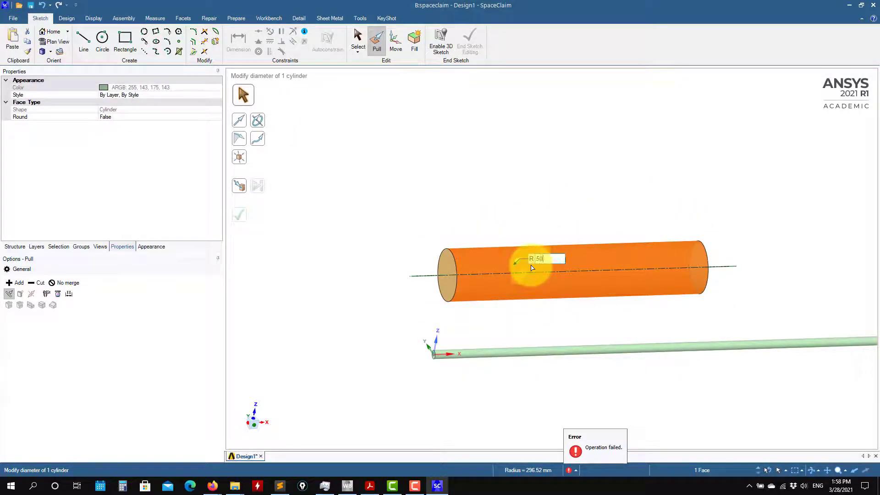
key(Return)
- Pull the far end face of the new cylinder up to the end face of the original cylinder, and leave the Pull tool
ctrl+middle_drag(601, 344, 517, 262)
click(557, 257)
scroll(487, 216, up, 3)
click(468, 210)
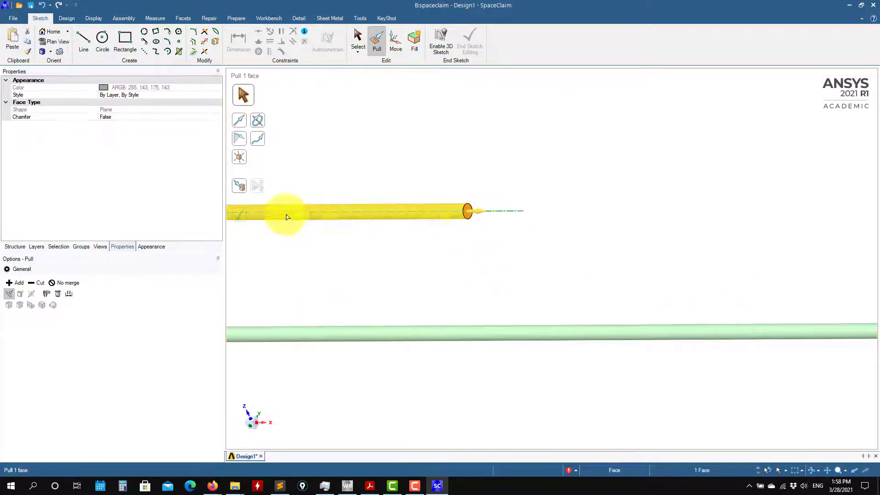
ctrl+middle_drag(678, 261, 281, 218)
scroll(724, 301, up, 3)
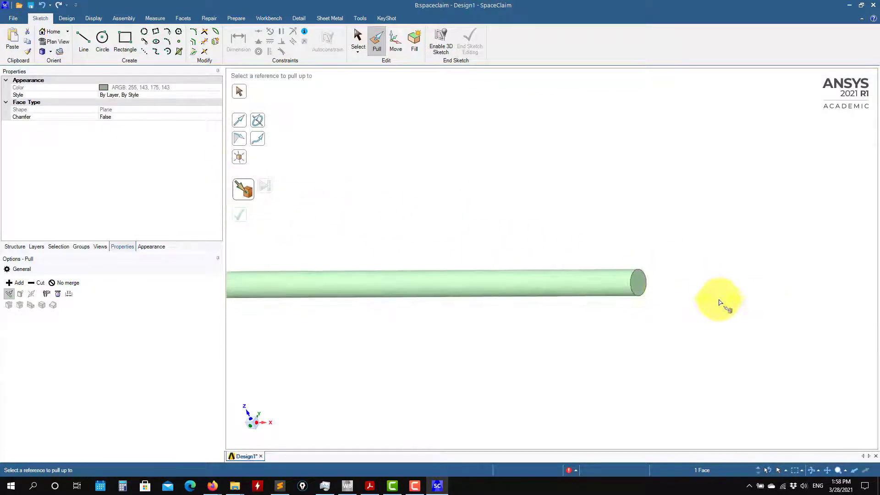
click(639, 283)
scroll(403, 206, down, 3)
middle_drag(440, 199, 499, 149)
ctrl+middle_drag(546, 168, 875, 238)
scroll(554, 255, down, 3)
click(495, 275)
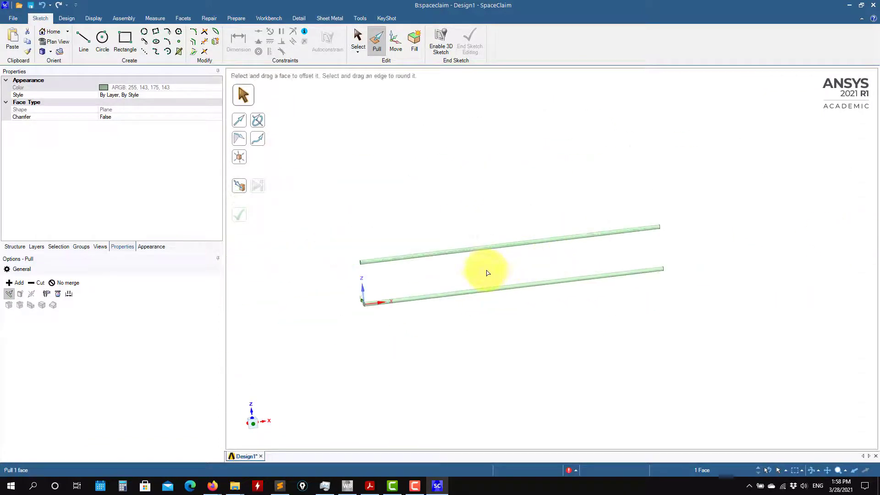
key(Escape)
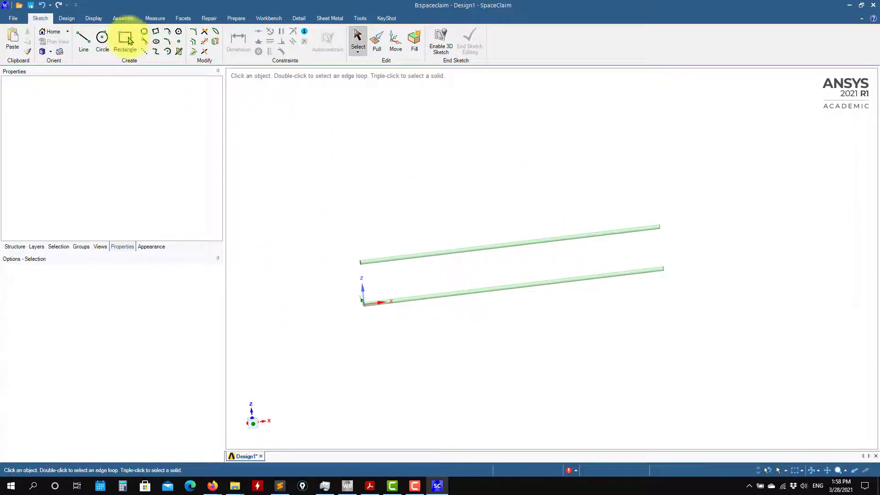
click(67, 18)
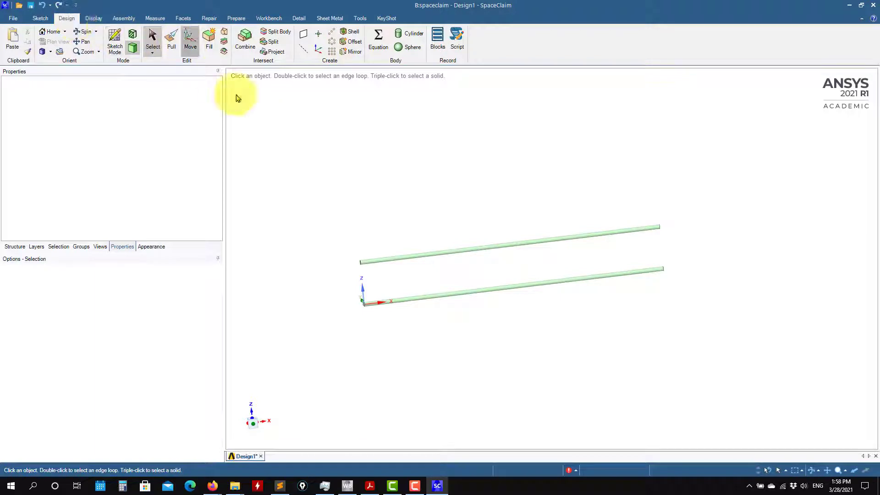
- Select the second cylinder as a whole body and move it about 1349 mm along its axis
click(15, 247)
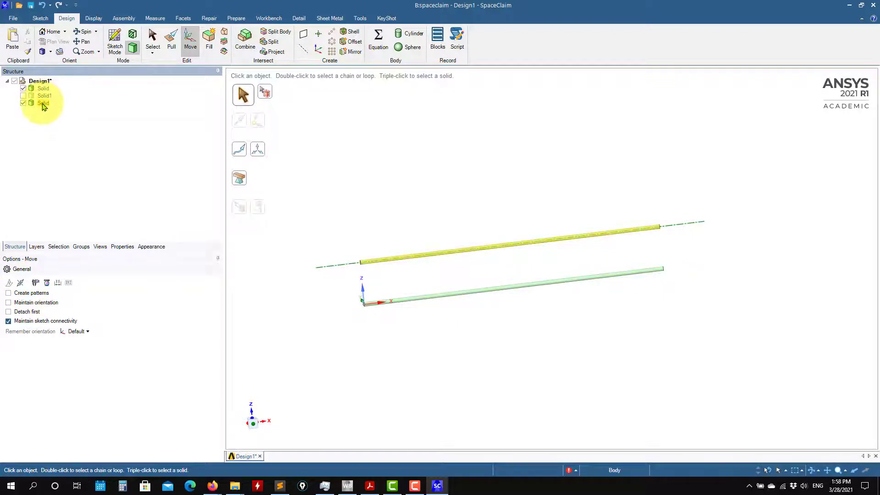
click(376, 263)
middle_drag(481, 224, 518, 267)
drag(473, 250, 328, 281)
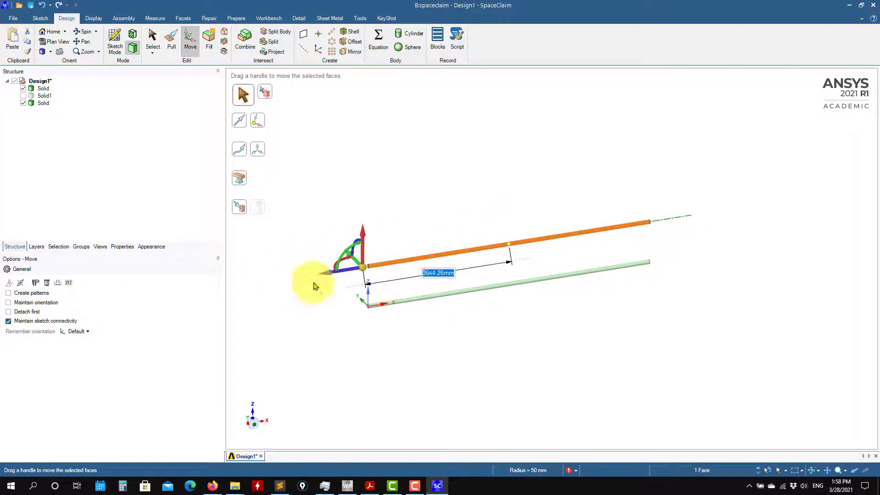
click(43, 103)
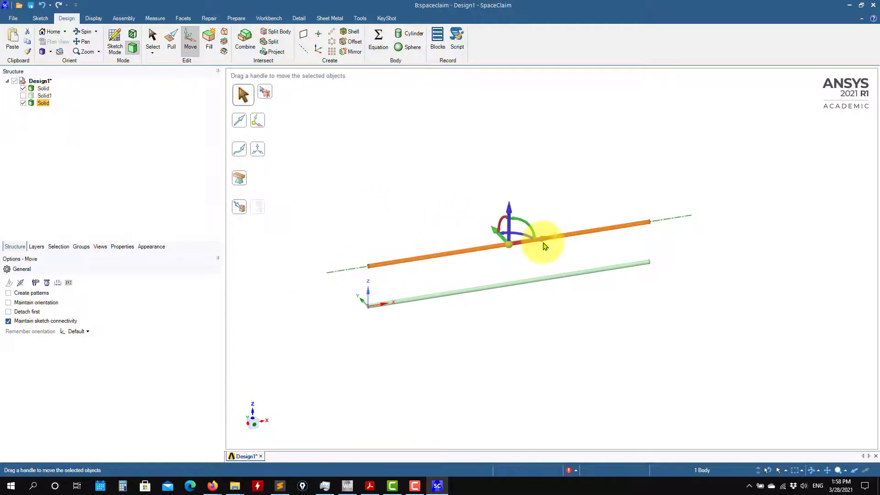
drag(544, 245, 596, 231)
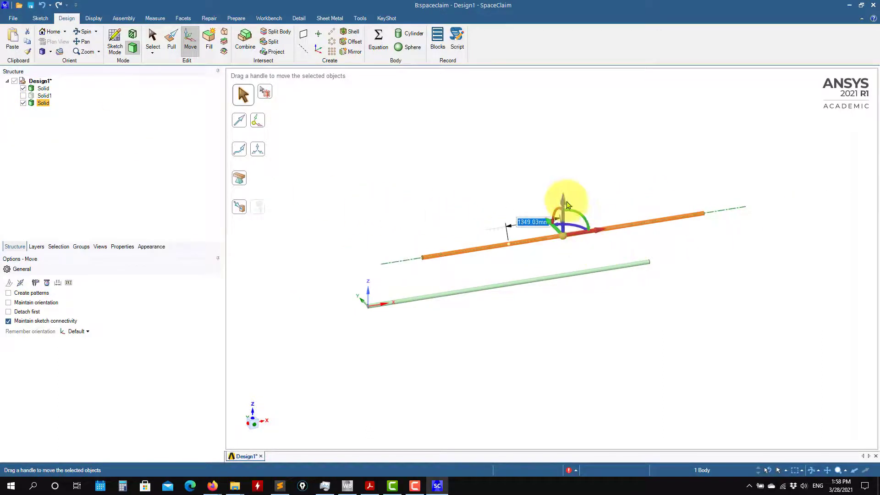
- Raise the second cylinder farther above the original one and rotate it, entering 30° for the tilt
drag(566, 205, 614, 180)
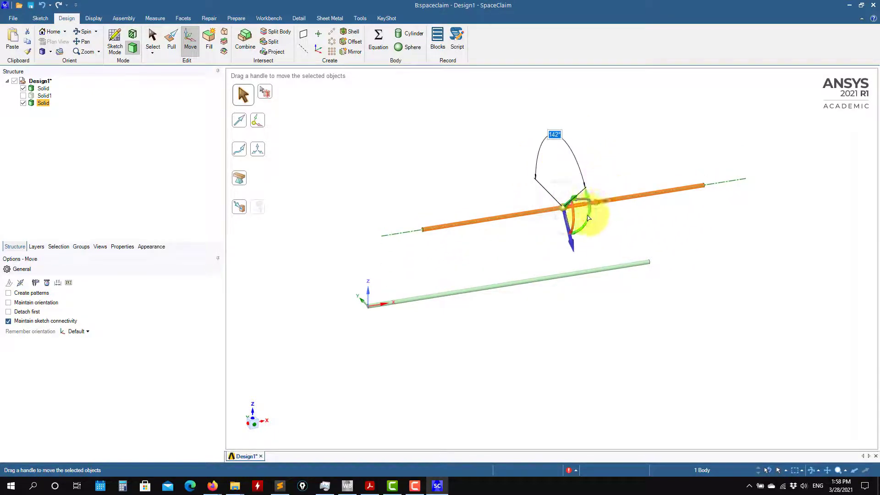
mouse_move(589, 217)
mouse_down()
mouse_move(582, 197)
mouse_move(583, 205)
mouse_up()
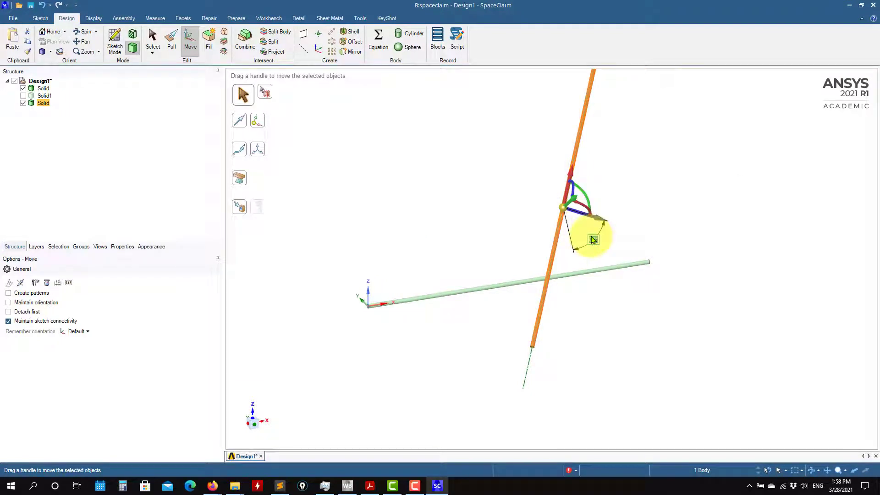
text(30)
key(Return)
middle_drag(595, 248, 589, 166)
middle_drag(569, 215, 510, 212)
- Lower the tilted cylinder about 1736 mm so that it crosses the original cylinder, and clear the selection
click(41, 103)
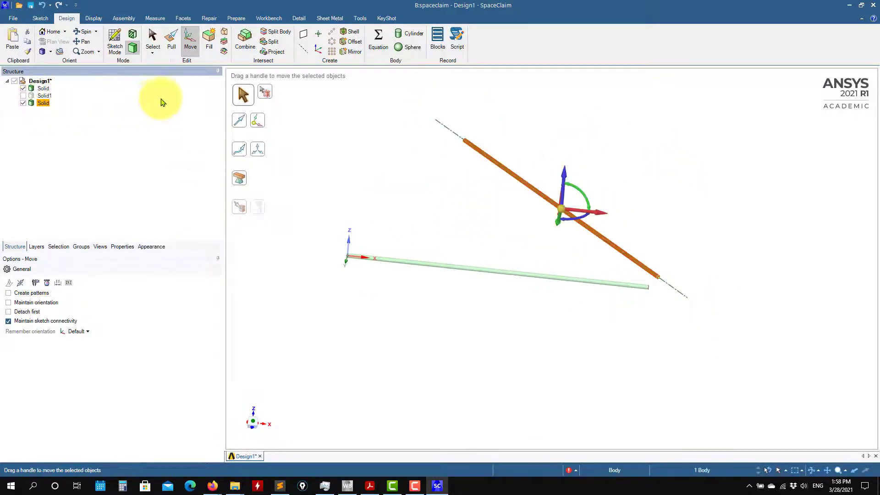
drag(566, 173, 550, 250)
middle_drag(549, 250, 591, 214)
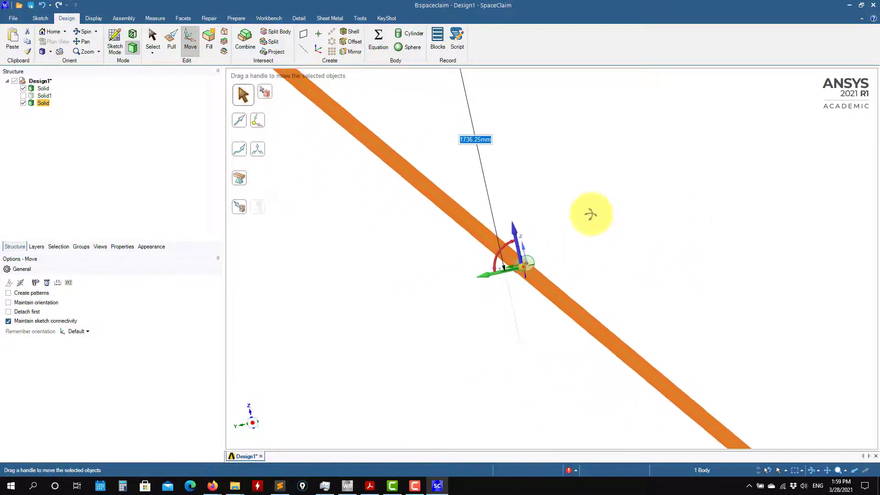
middle_drag(574, 252, 620, 281)
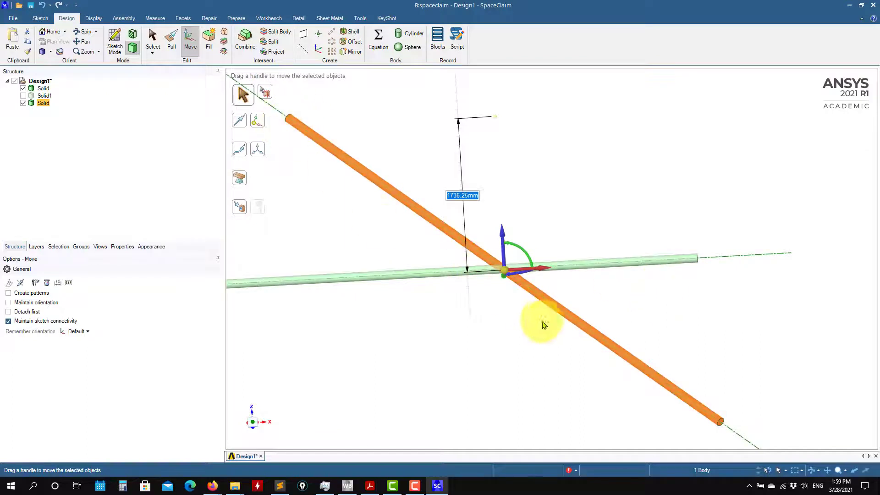
scroll(526, 329, down, 2)
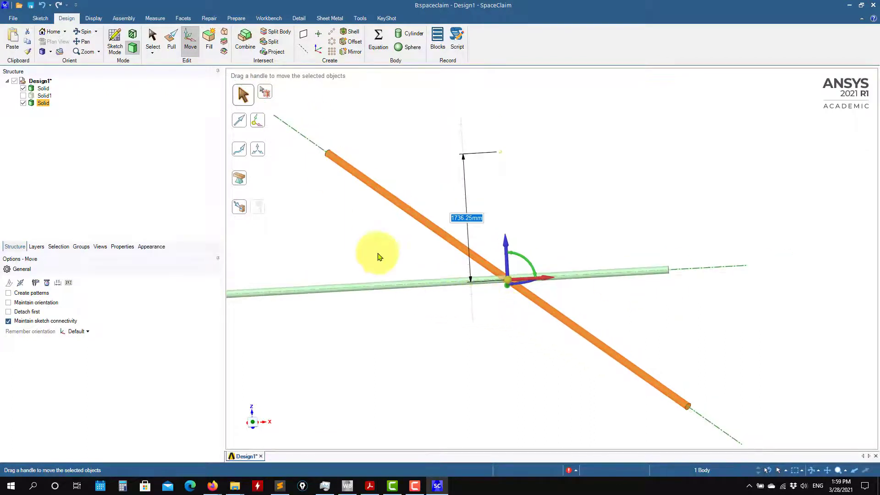
click(323, 216)
- Merge the tilted cylinder with the original horizontal cylinder using Combine, and end the operation
middle_drag(619, 220, 579, 285)
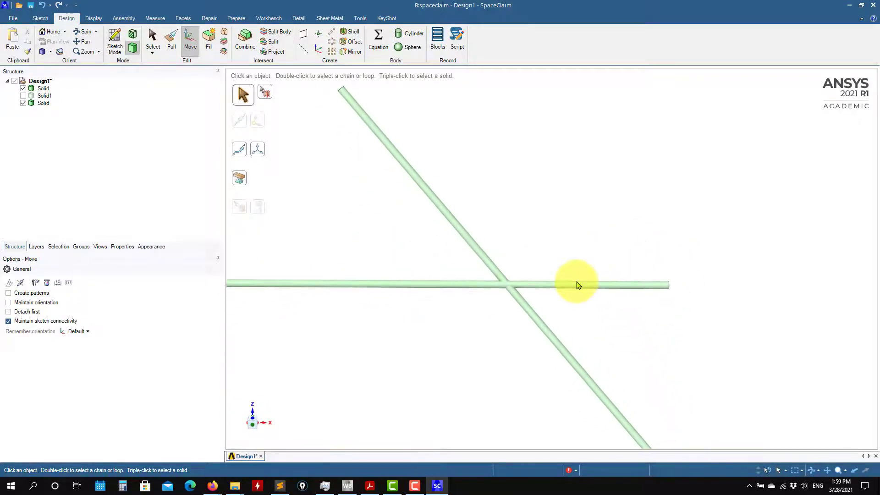
scroll(579, 285, down, 3)
click(581, 283)
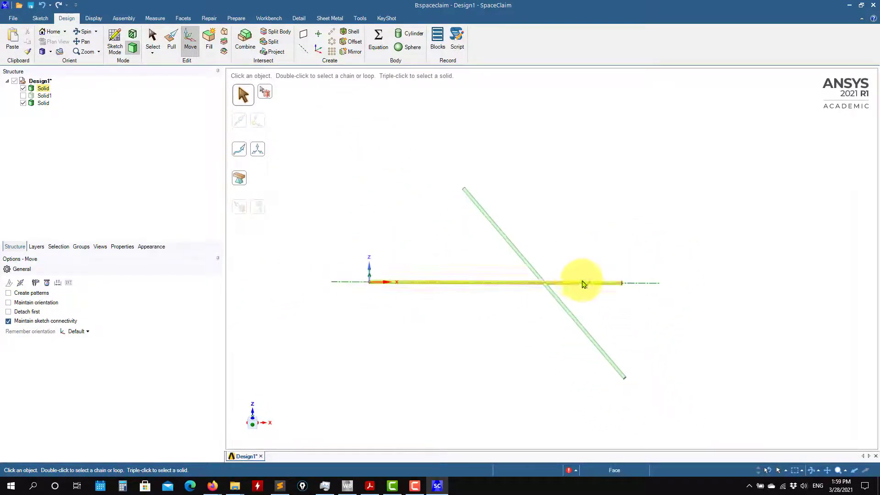
click(251, 48)
scroll(574, 291, down, 3)
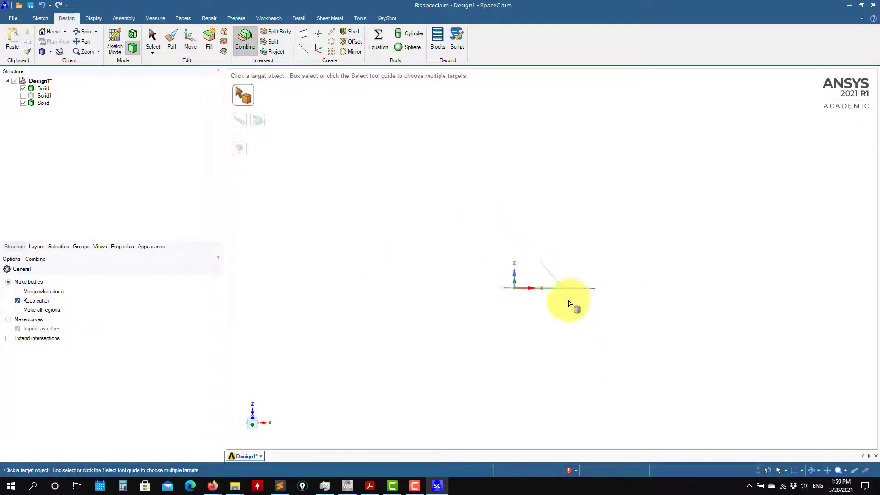
scroll(569, 303, up, 5)
ctrl+middle_drag(477, 252, 419, 337)
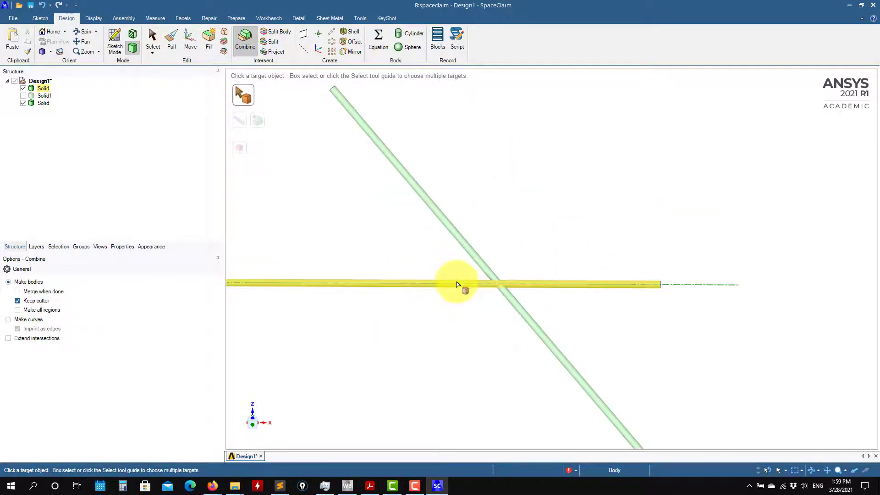
click(456, 285)
click(485, 267)
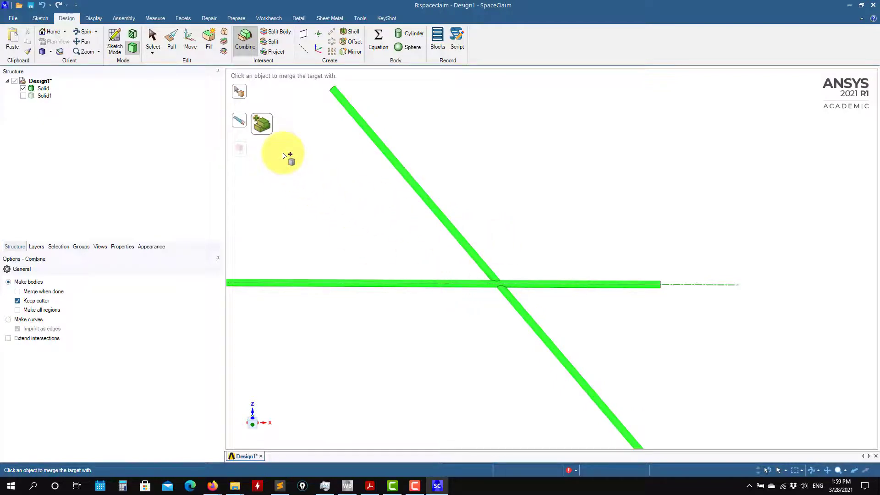
click(42, 88)
click(545, 260)
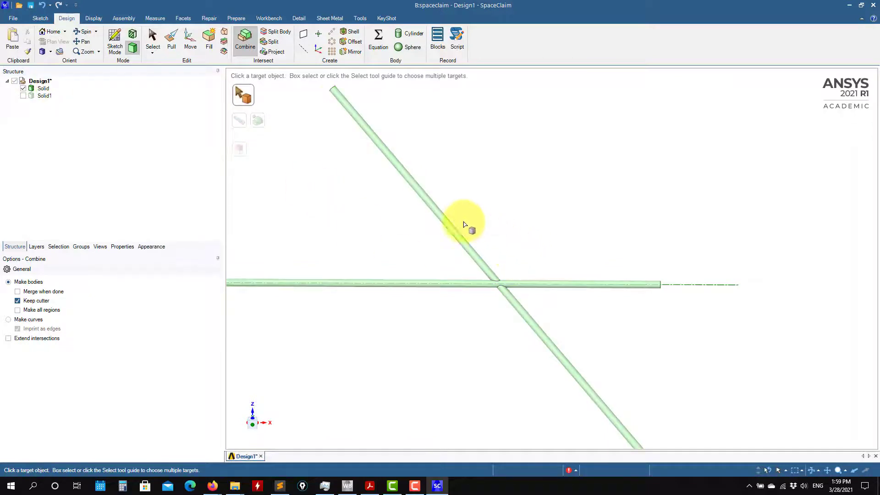
- Split the merged body with Split Body, using the horizontal cylinder's outer face as the cutter
click(276, 32)
scroll(454, 330, down, 1)
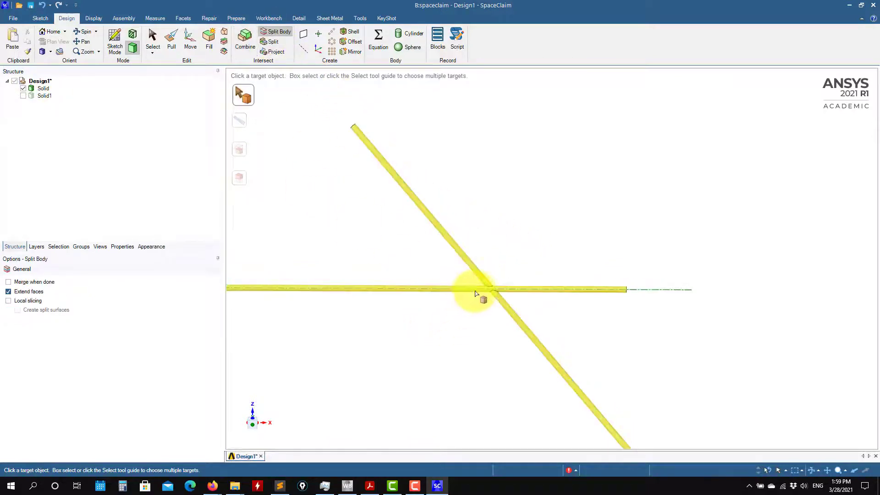
click(481, 291)
scroll(453, 317, up, 3)
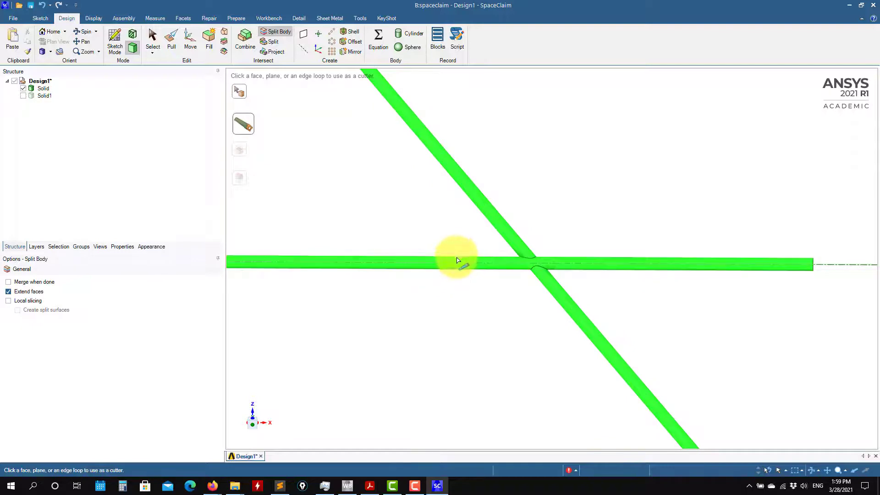
click(456, 260)
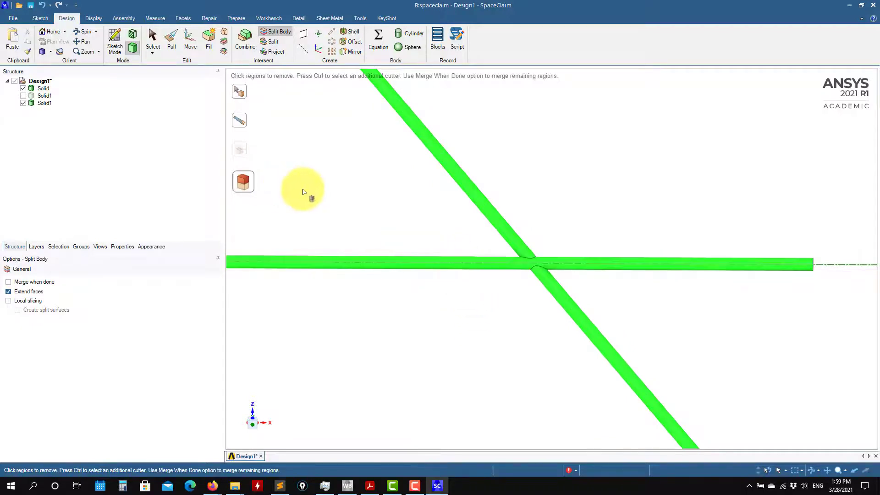
key(Escape)
- Hide and show the split bodies in turn to examine how each one is cut at the crossing
click(23, 103)
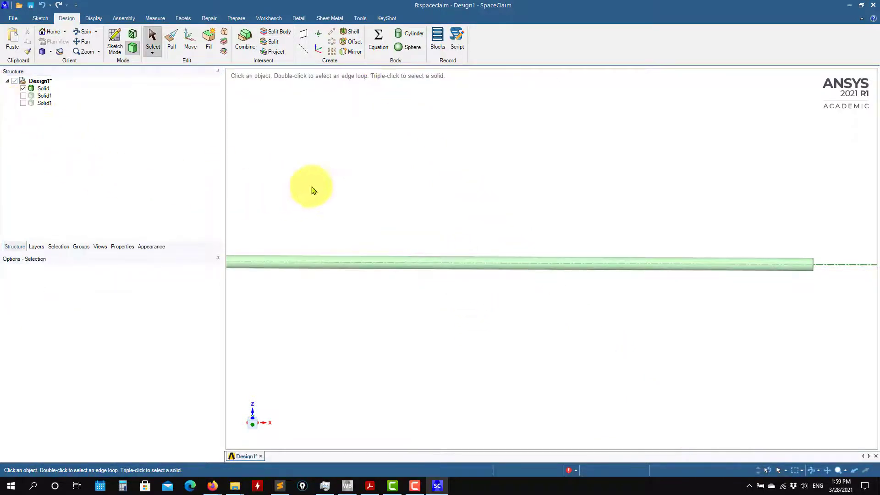
click(23, 88)
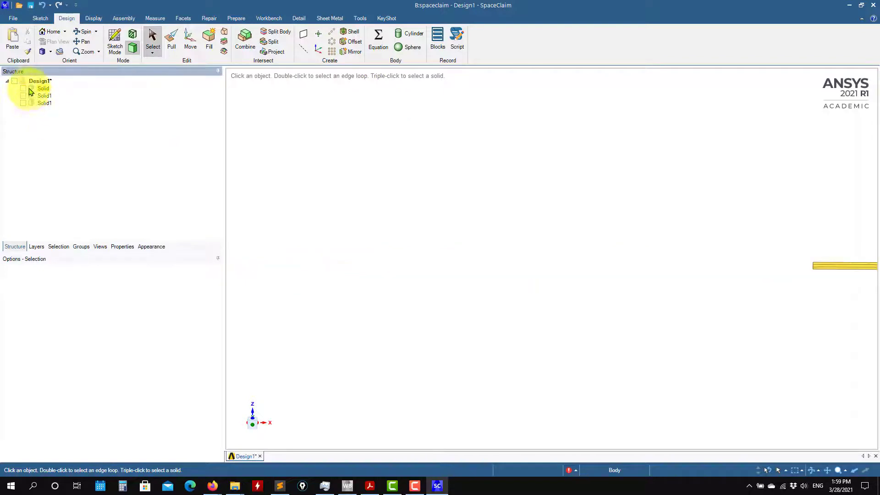
click(23, 103)
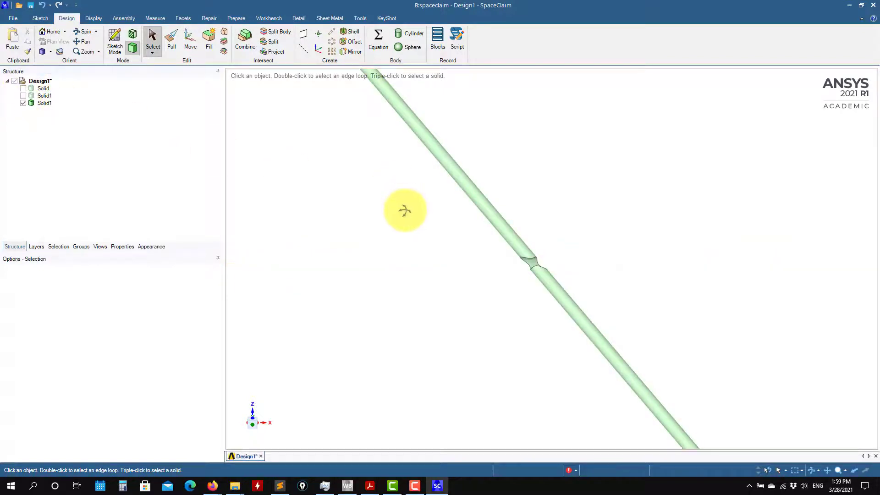
middle_drag(404, 211, 443, 288)
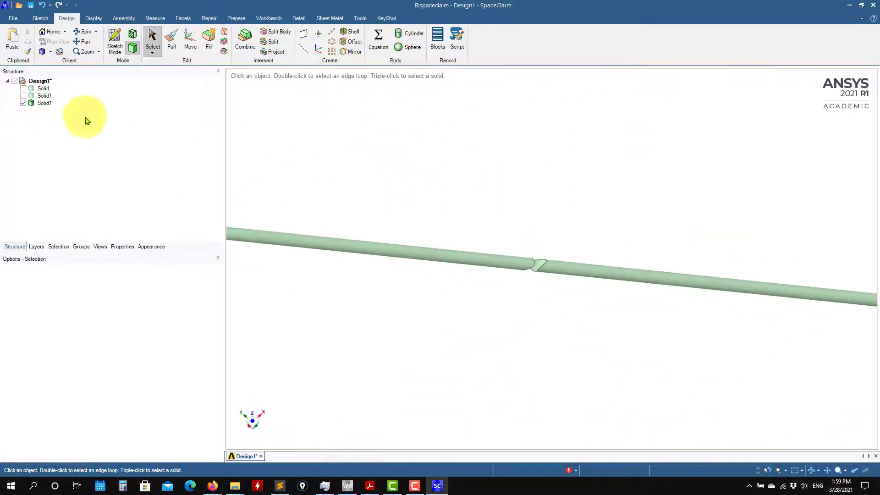
click(24, 88)
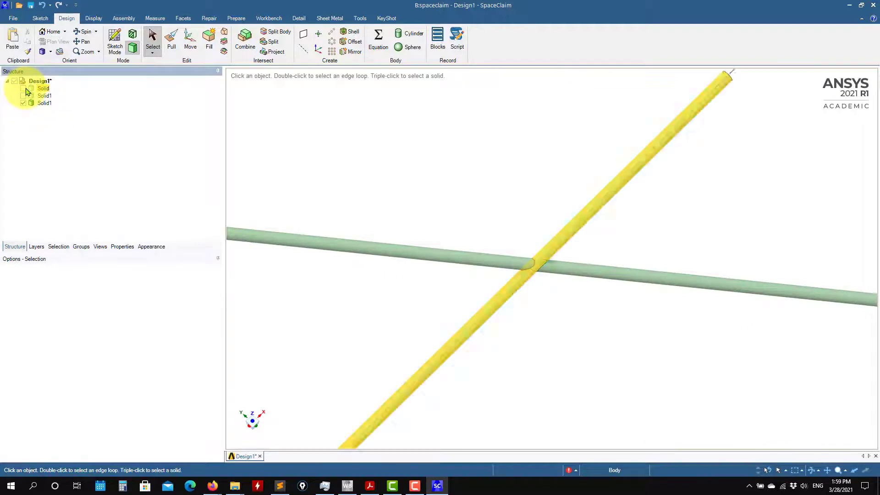
scroll(418, 255, down, 5)
middle_drag(437, 256, 393, 327)
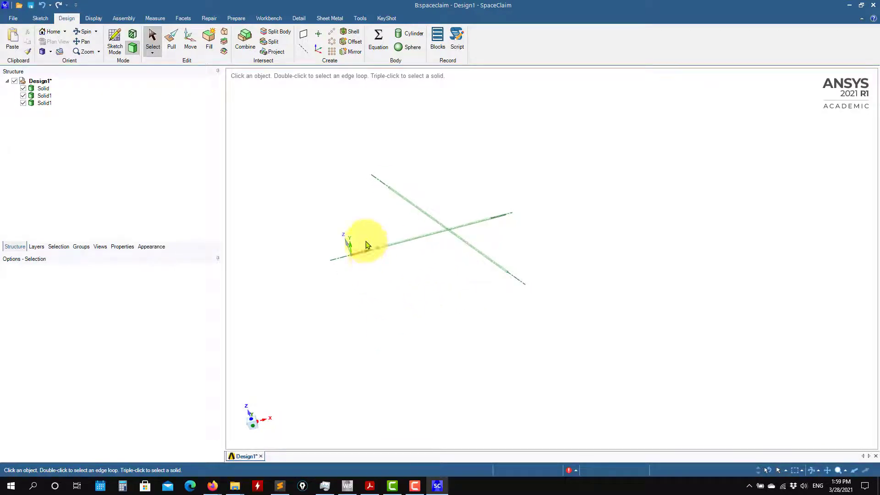
middle_drag(367, 251, 371, 285)
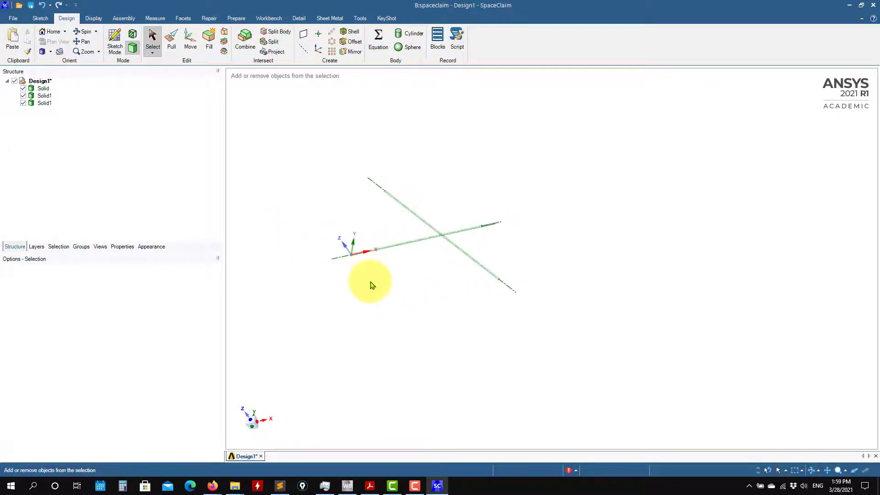
- Undo the visibility changes, the body split and the merge of the two cylinders
key(ctrl+z)
key(ctrl+z)
key(ctrl+z)
key(ctrl+z)
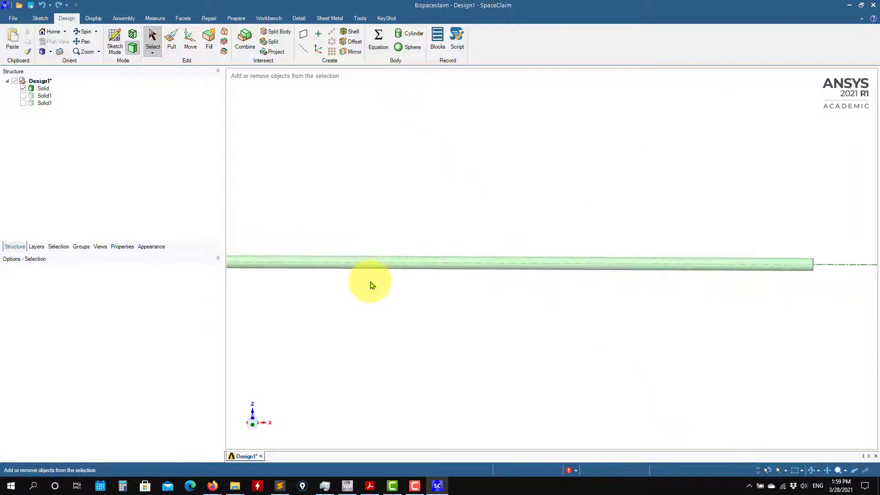
key(ctrl+z)
key(ctrl+y)
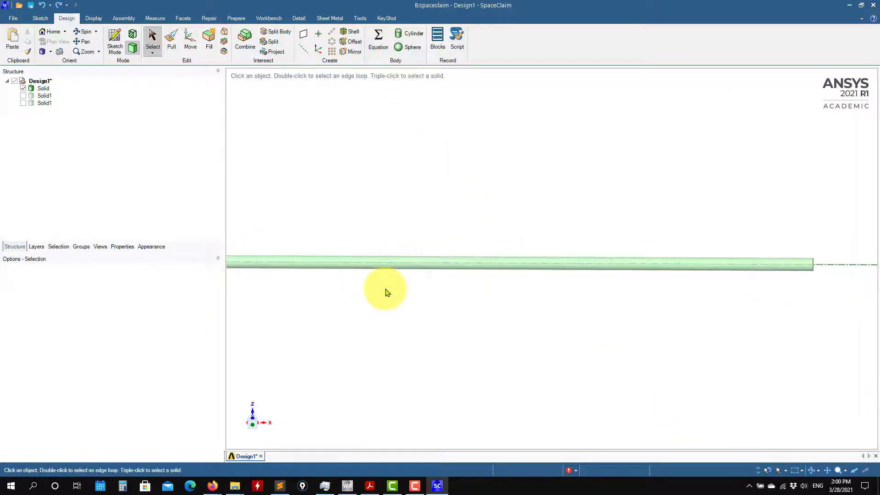
key(ctrl+z)
key(ctrl+z)
key(ctrl+z)
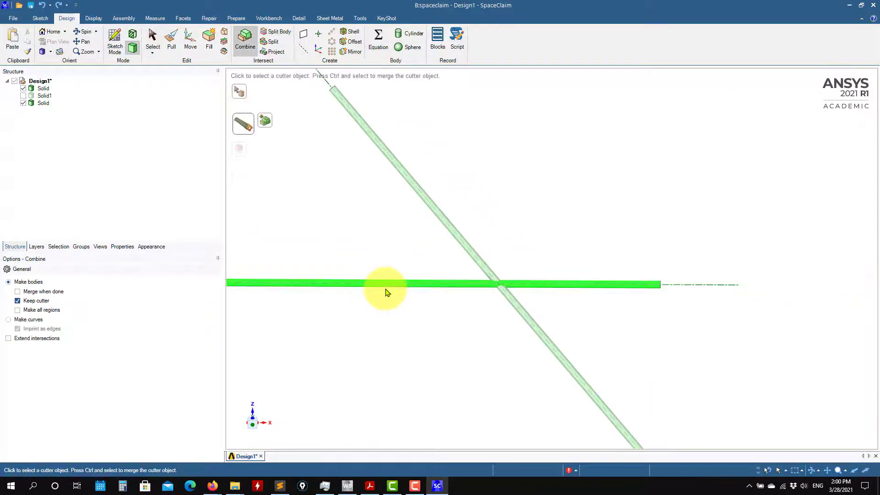
- Undo the rotations and moves of the second cylinder to restore its parallel position, and leave the Move tool
key(ctrl+z)
key(ctrl+z)
key(ctrl+z)
key(ctrl+z)
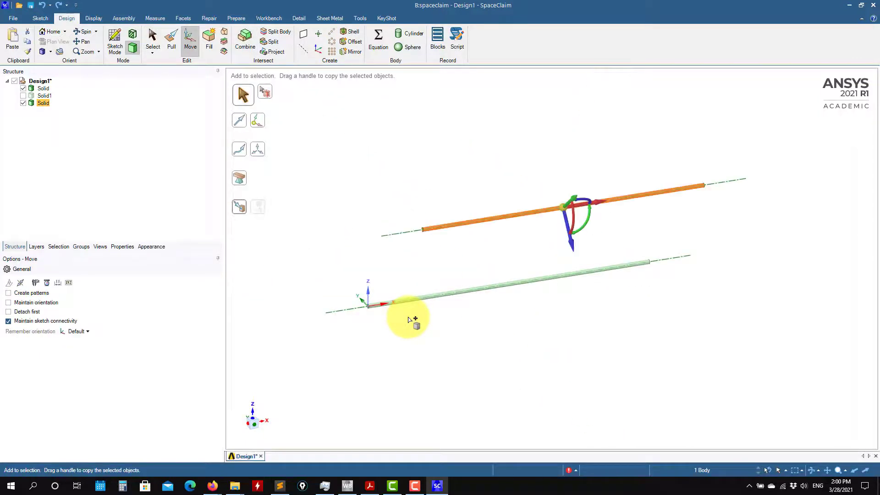
key(ctrl+z)
key(ctrl+z)
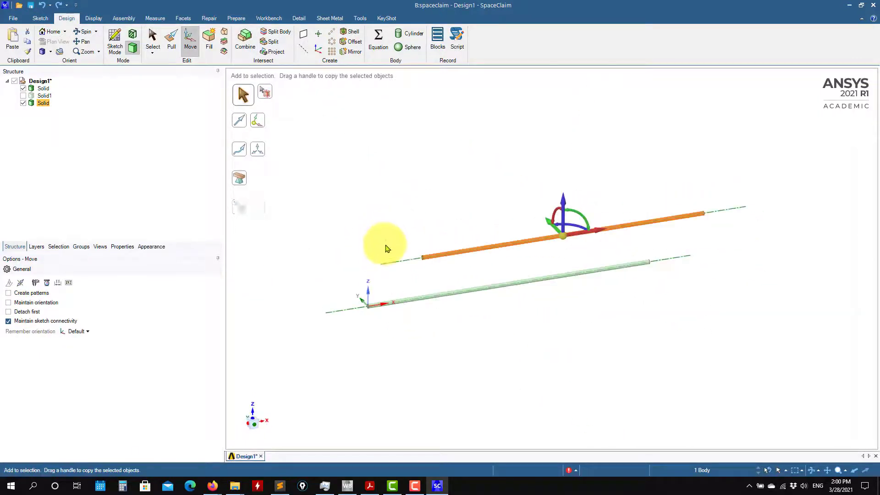
key(ctrl+z)
click(461, 371)
key(Escape)
- Sketch a three-point spline above the two cylinders on the vertical XZ plane, spanning 7000 mm horizontally, and finish the sketch
middle_drag(461, 350, 446, 299)
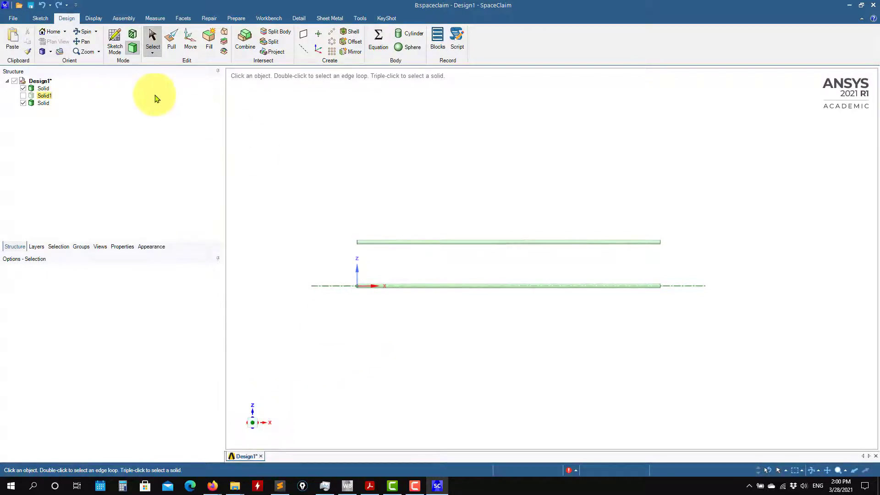
click(115, 41)
click(438, 227)
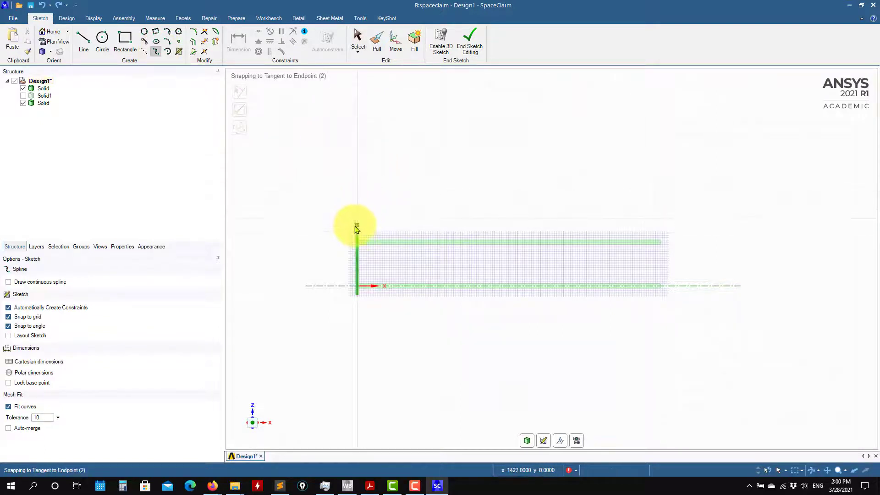
click(360, 181)
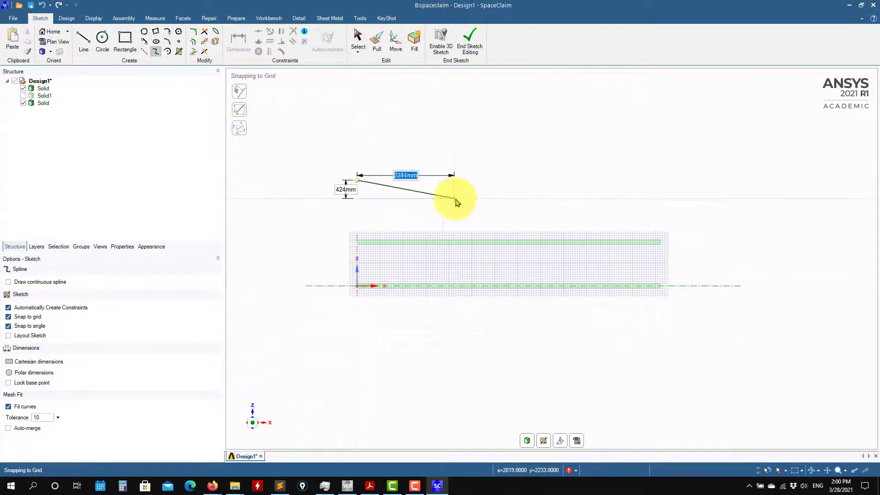
click(480, 198)
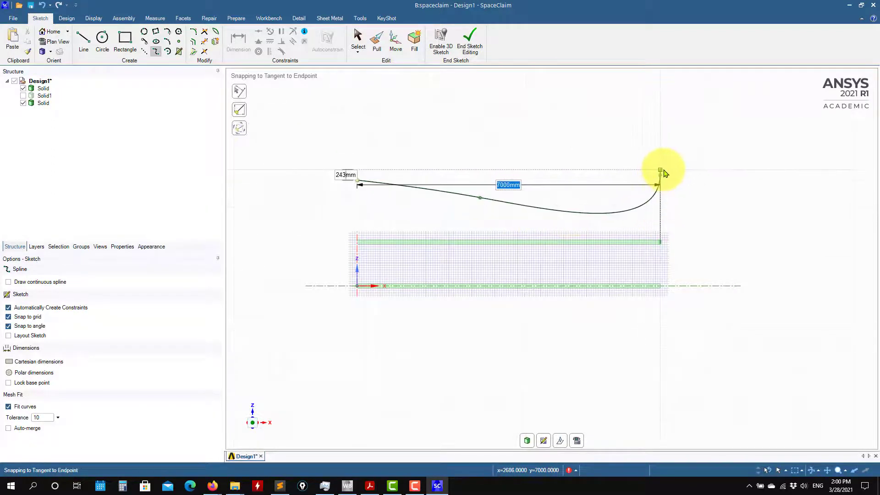
double_click(664, 173)
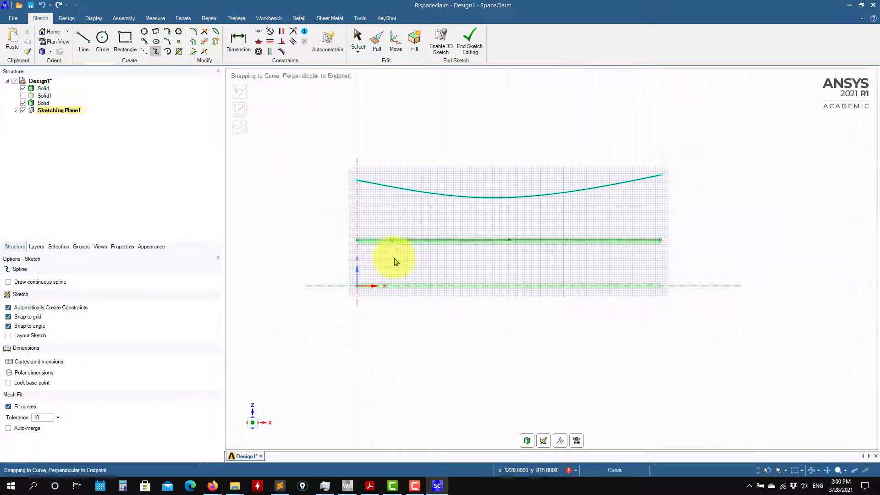
key(p)
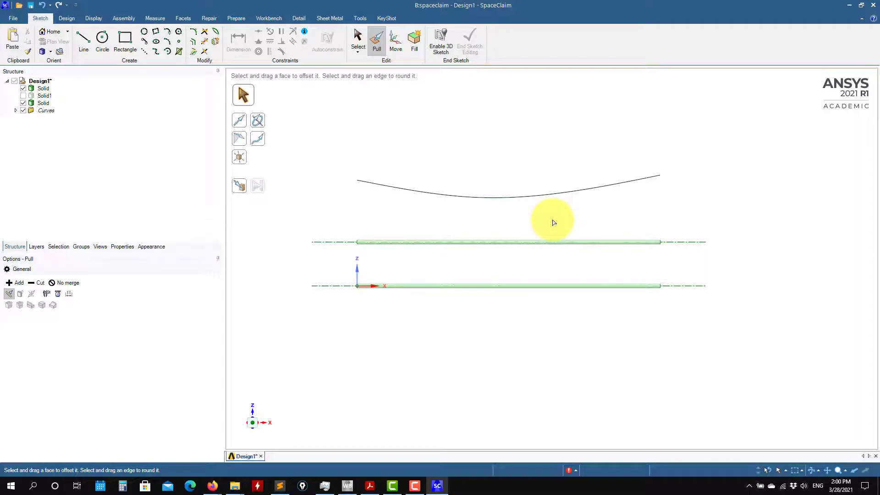
- Create a plane through the spline's start point, perpendicular to the curve
click(403, 188)
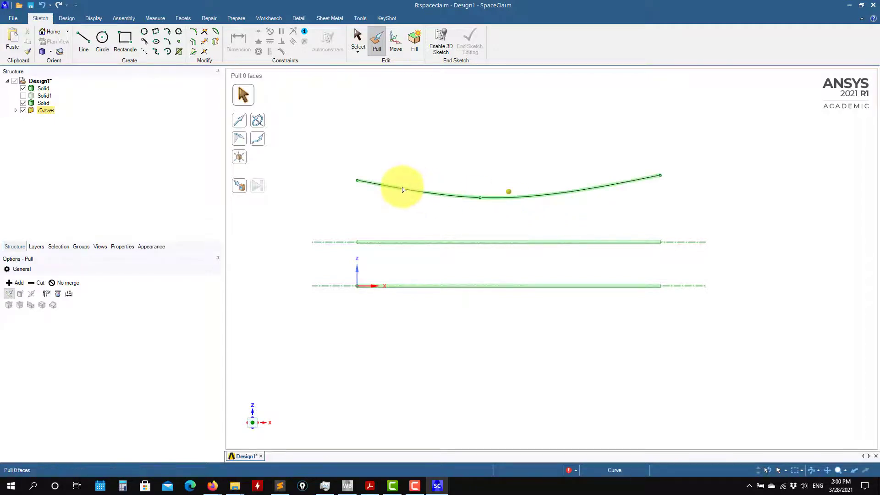
click(343, 217)
middle_drag(370, 222, 364, 245)
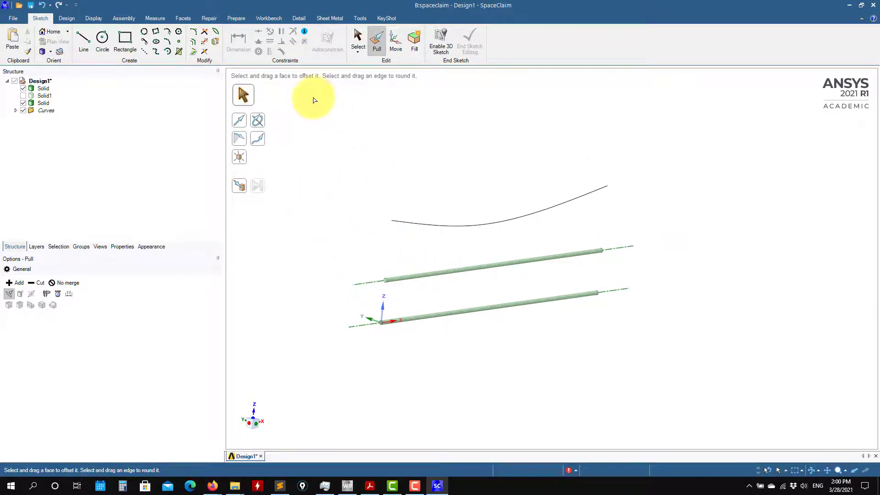
key(s)
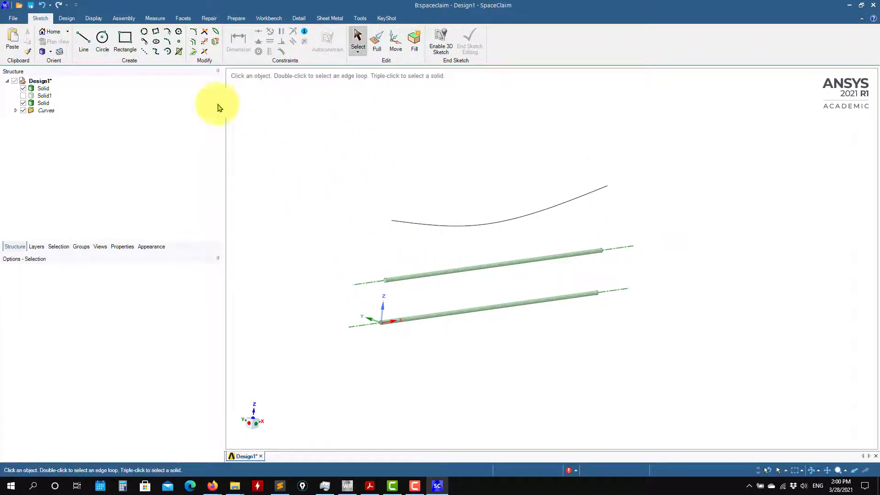
click(72, 21)
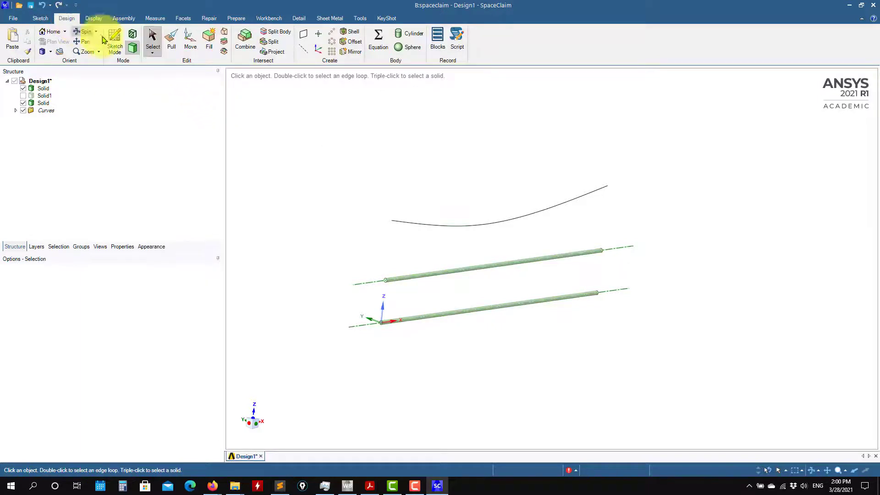
click(300, 35)
scroll(328, 184, down, 3)
scroll(330, 220, up, 6)
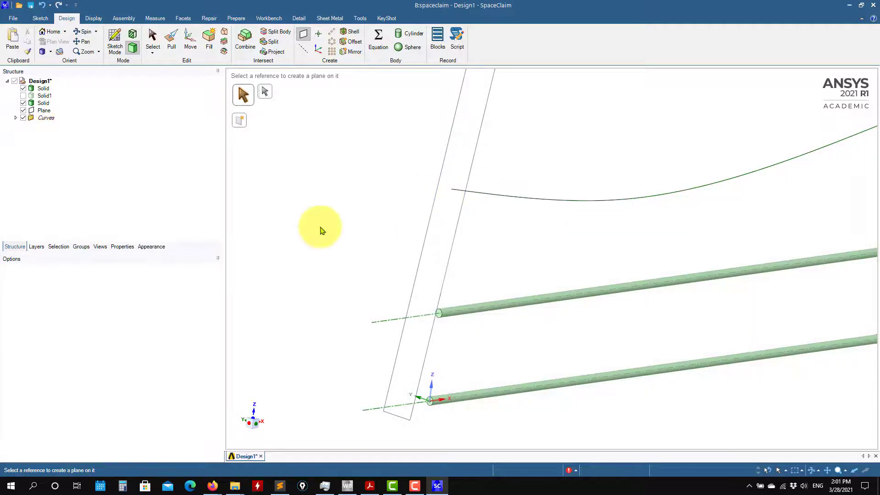
key(Escape)
- Sketch a circle on the new plane centred on the spline's endpoint, and turn it into a surface ready for pulling
click(491, 153)
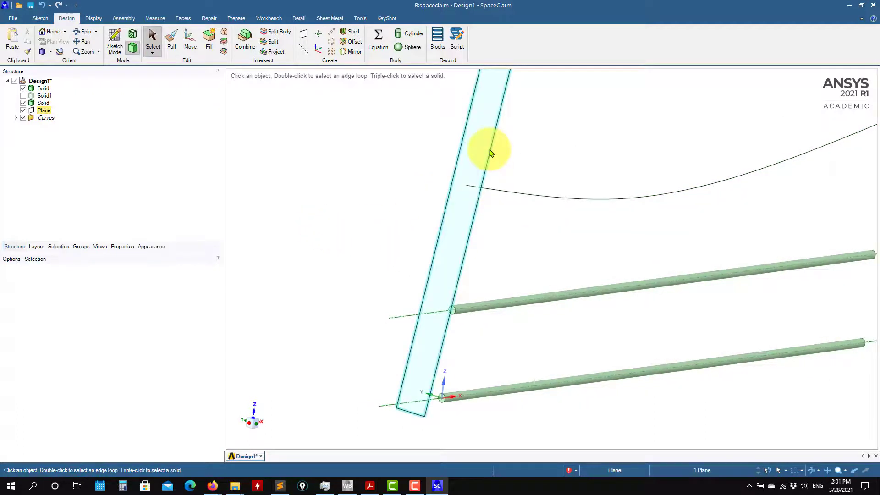
click(114, 41)
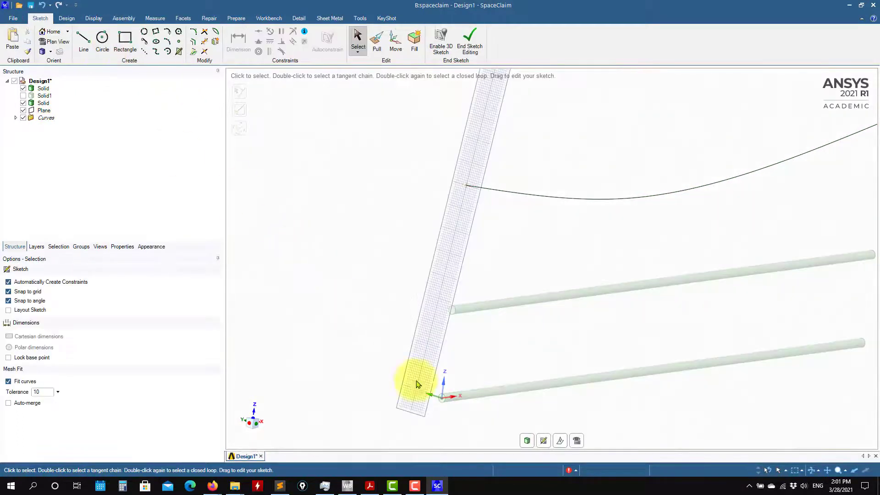
click(577, 441)
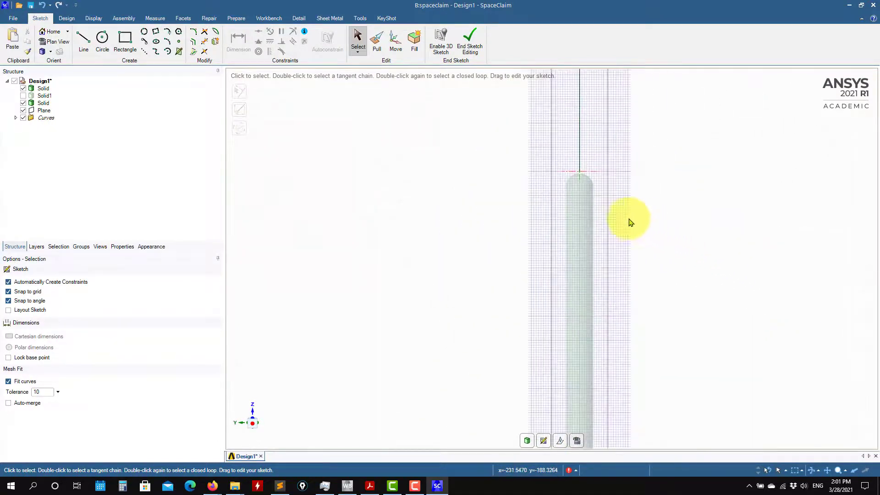
click(102, 39)
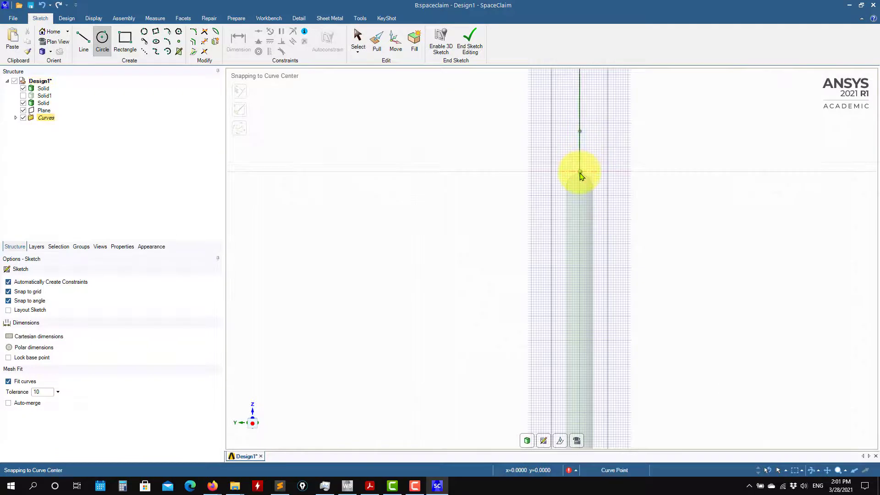
click(580, 173)
click(589, 143)
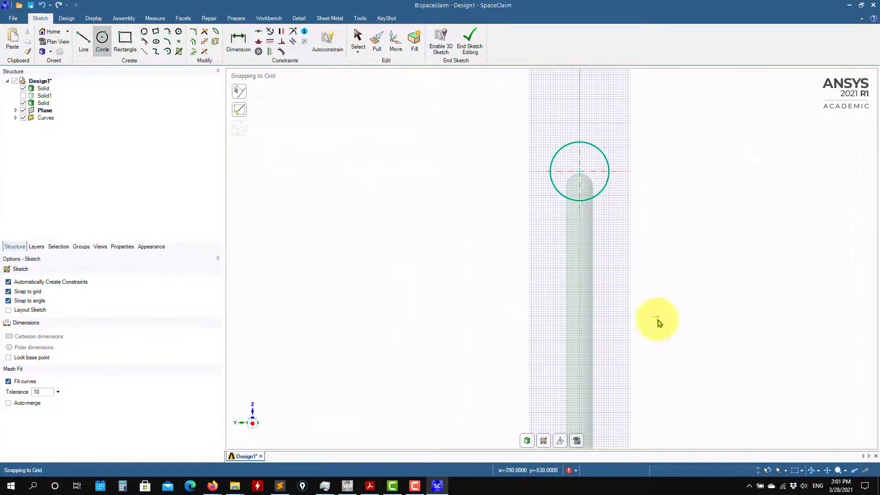
click(528, 441)
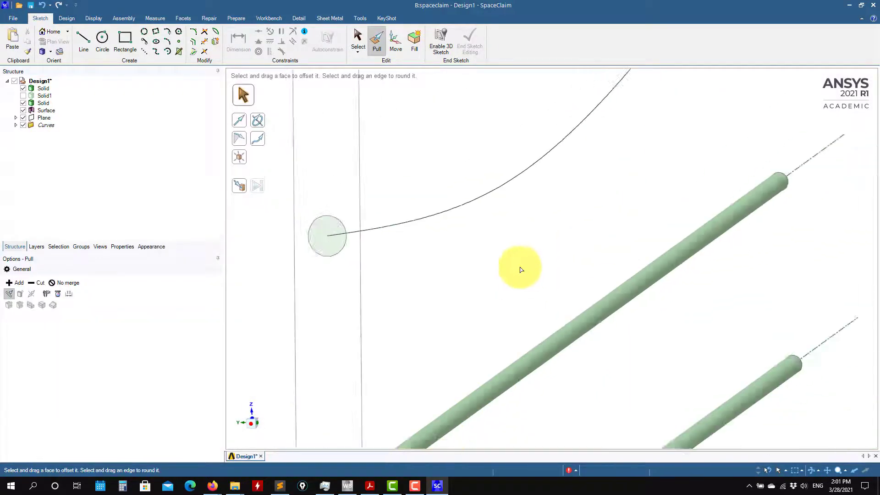
- Pull the circular face part of the way along the spline, using the spline as the sweep trajectory
scroll(520, 269, down, 3)
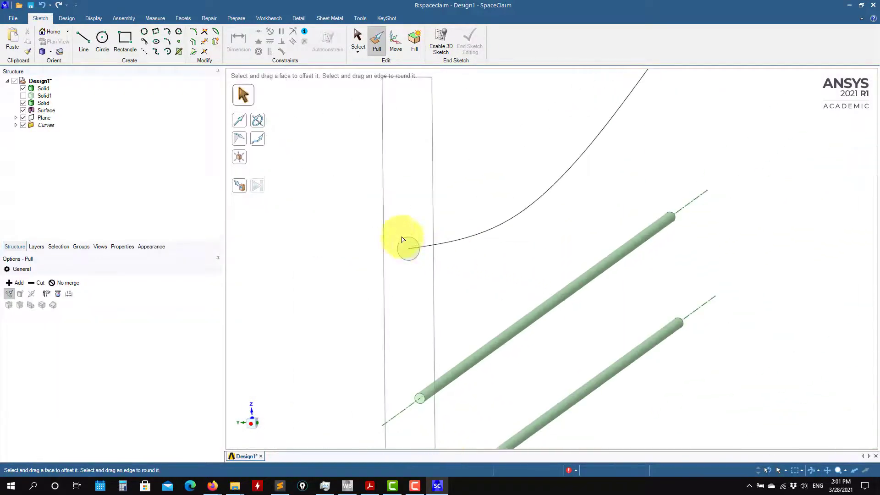
click(256, 145)
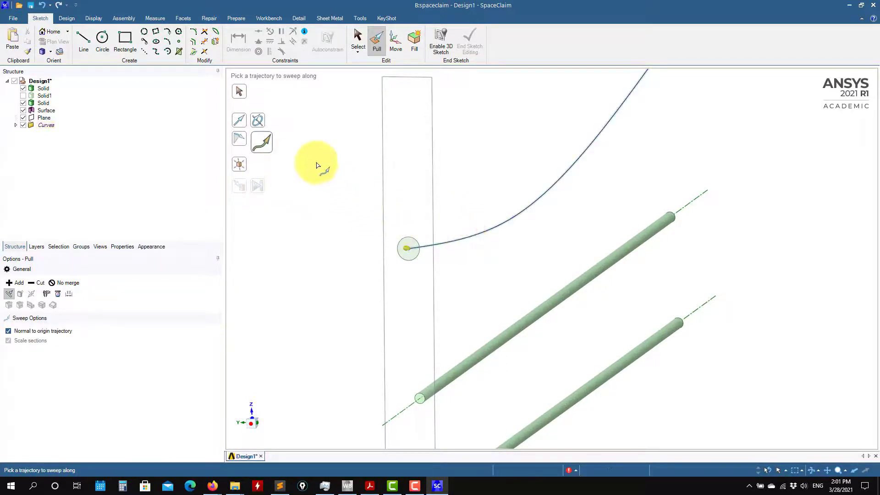
click(239, 91)
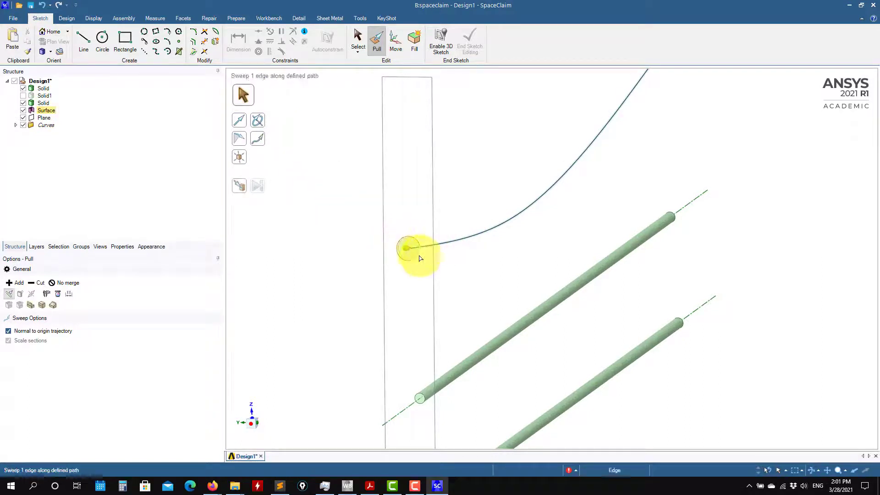
click(412, 256)
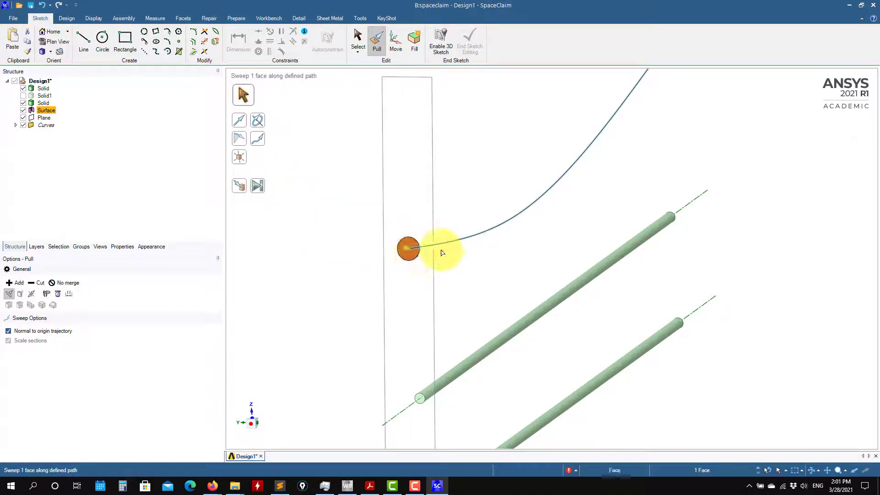
drag(442, 252, 527, 222)
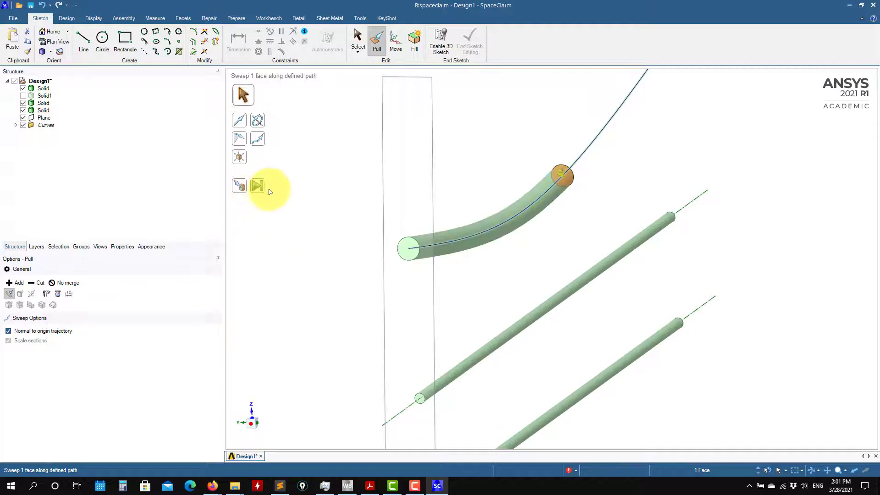
- Extend the sweep to the spline's far end in one operation, and undo that extension
click(264, 192)
scroll(542, 266, down, 5)
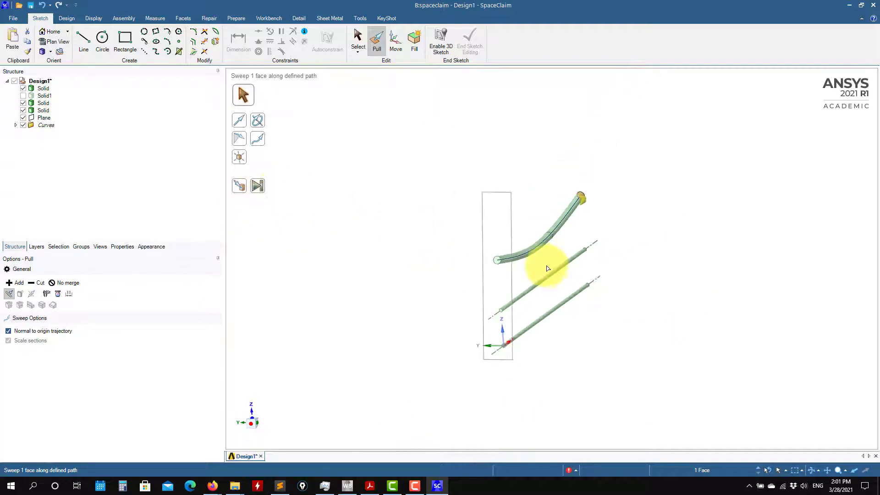
click(638, 222)
middle_drag(638, 222, 524, 241)
key(ctrl+z)
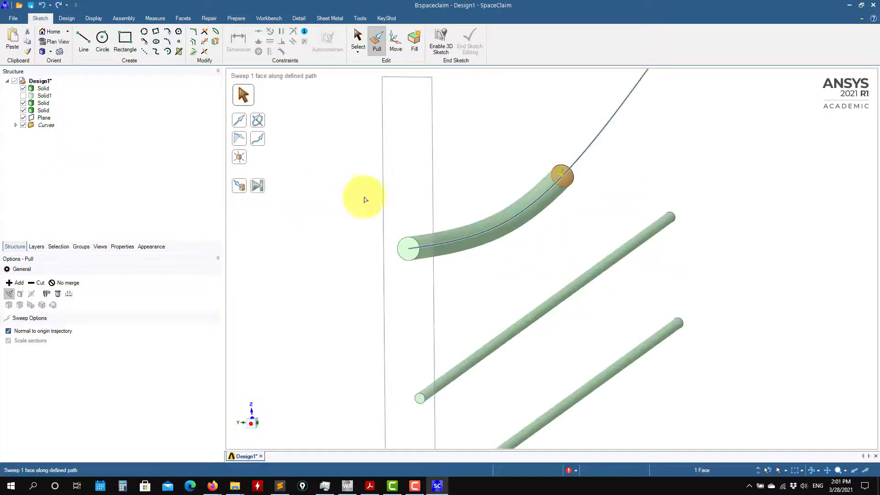
- Complete the sweep along the full length of the spline and clear the selection
click(258, 186)
scroll(389, 206, up, 4)
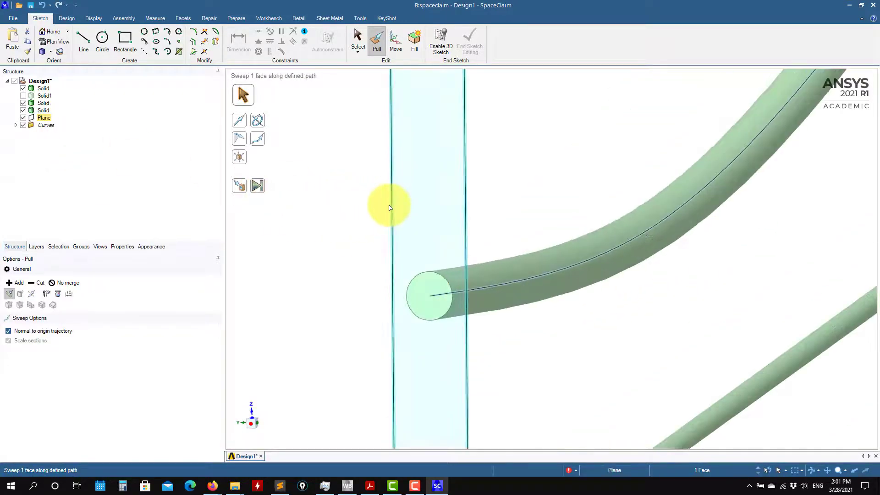
scroll(390, 207, down, 5)
click(746, 198)
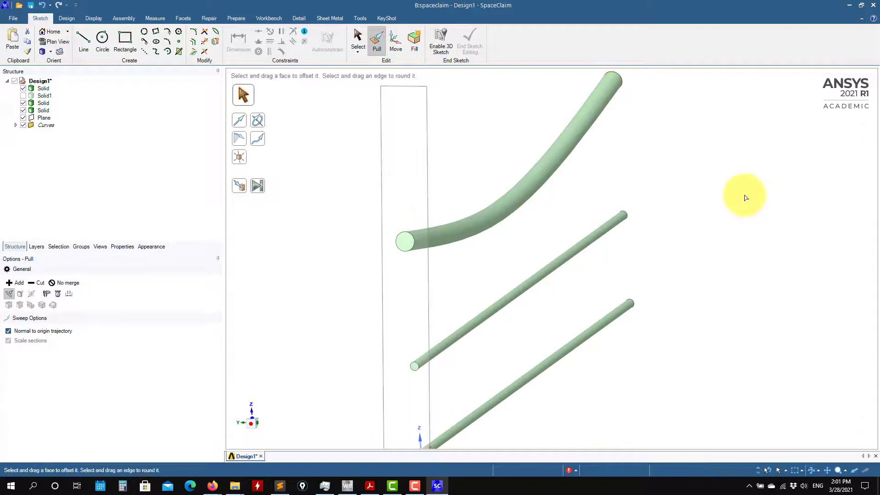
- Try to thicken the swept body by pulling its curved outer face
click(552, 160)
mouse_move(556, 149)
mouse_down()
mouse_move(580, 122)
mouse_move(534, 158)
mouse_move(553, 150)
mouse_up()
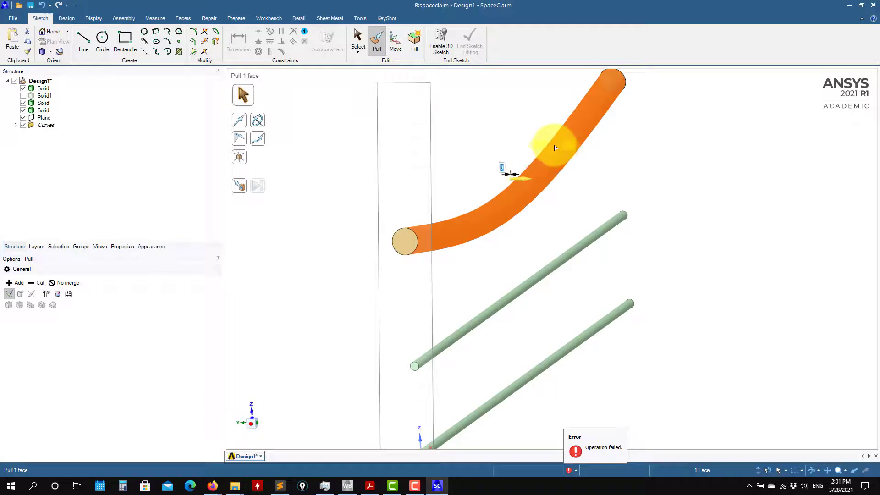
key(Return)
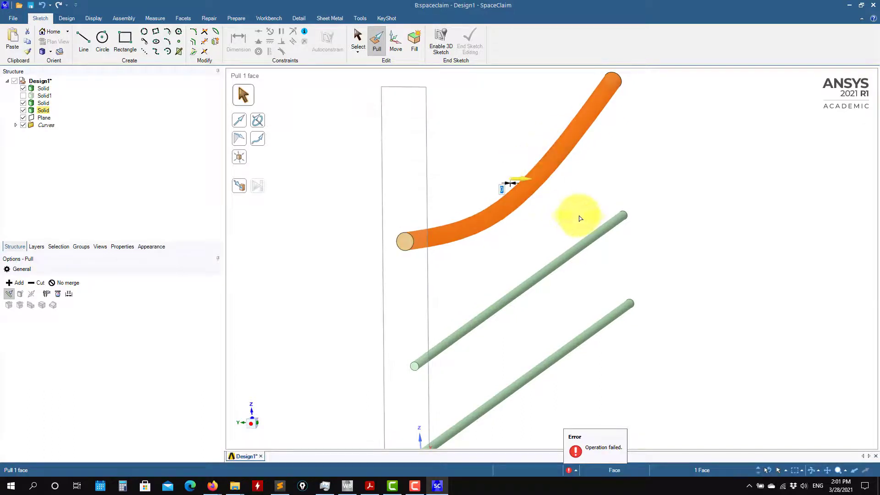
click(596, 228)
- Pull the swept body's far end face outward by about 5089 mm, and undo the extension
middle_drag(599, 229, 452, 248)
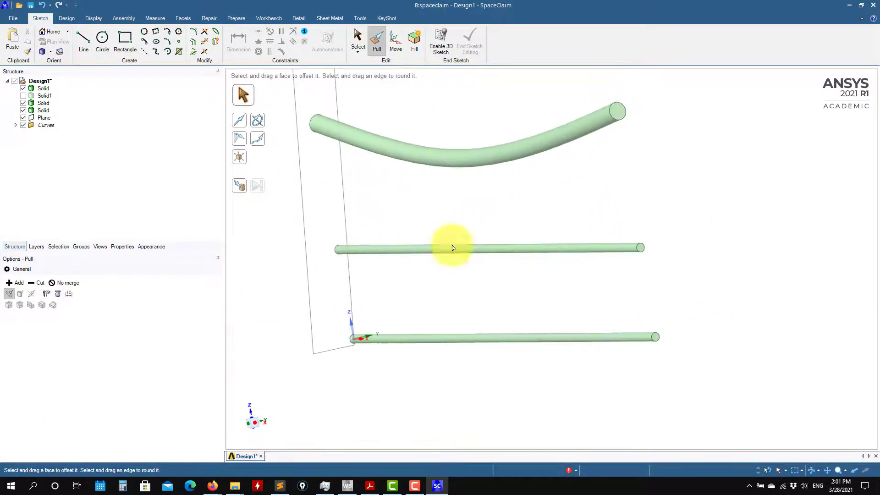
shift+middle_drag(654, 169, 593, 295)
click(557, 234)
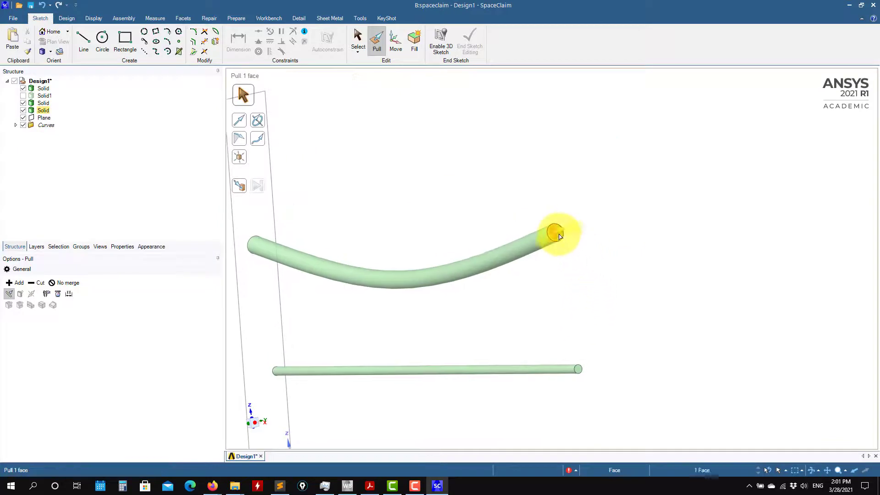
drag(559, 236, 747, 152)
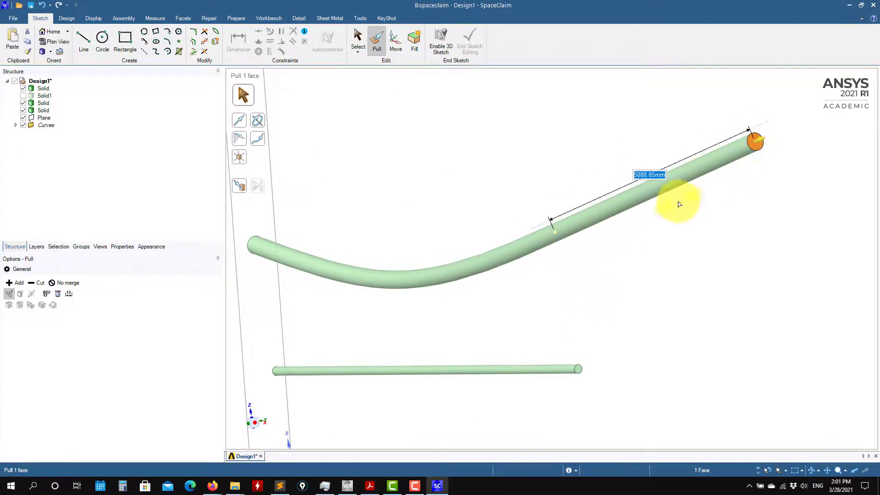
key(ctrl+z)
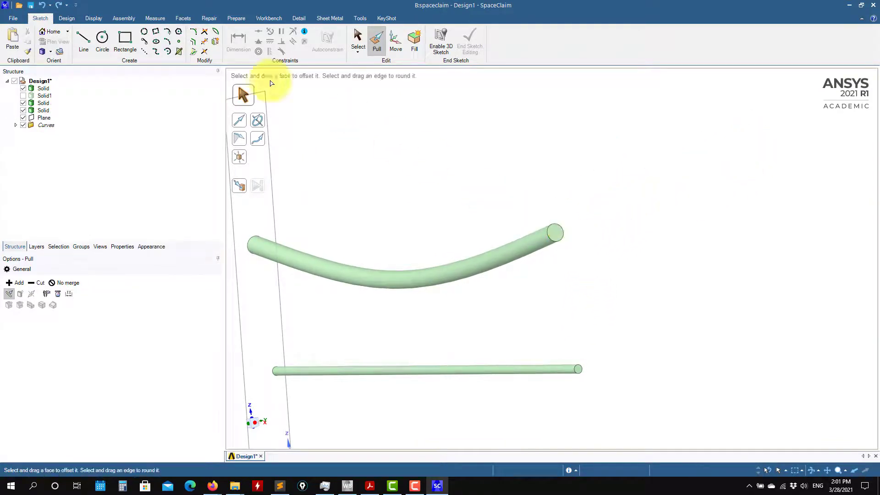
- Create a plane on the circular face at the swept body's far end
click(557, 238)
click(557, 237)
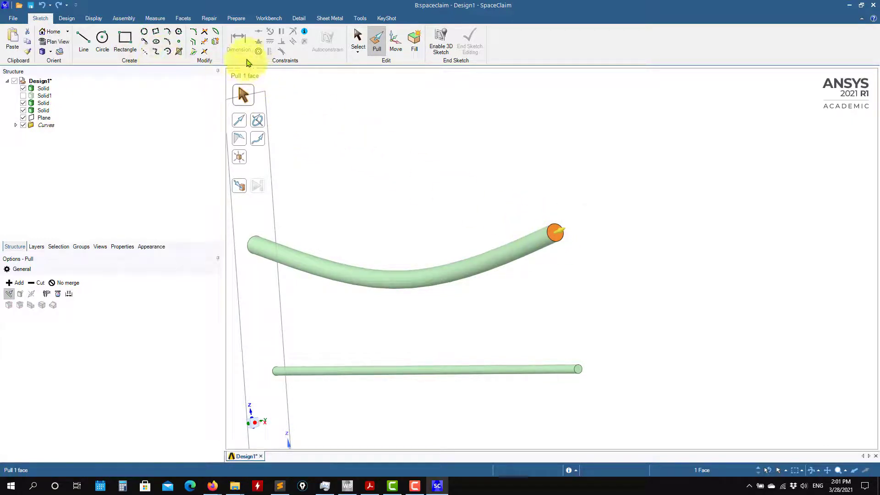
click(72, 21)
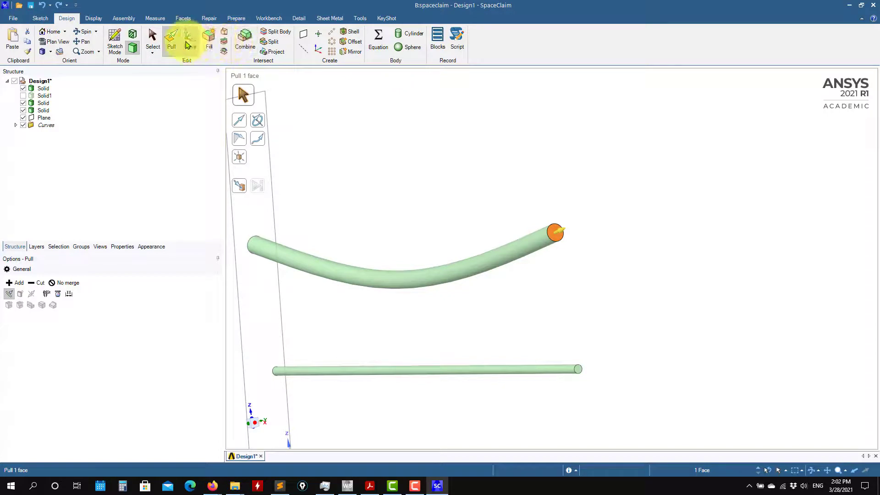
click(303, 34)
click(635, 206)
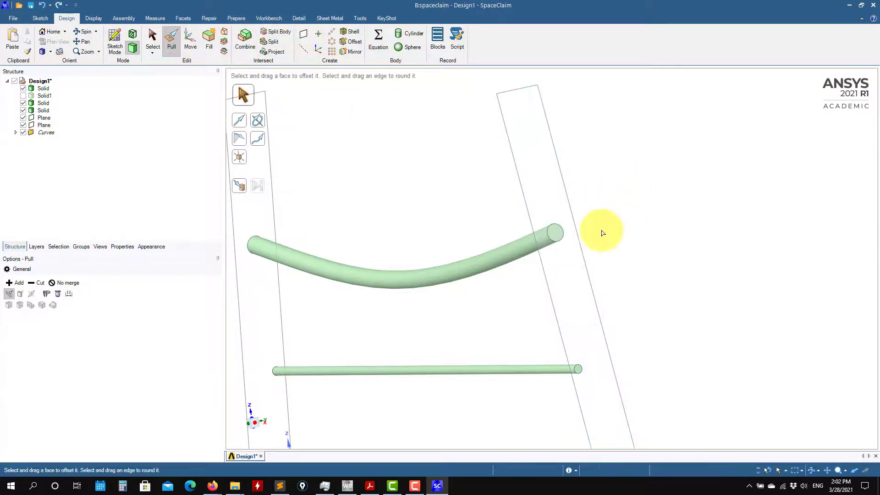
- Pull the circular face at the swept body's far end outward by about 6733 mm
key(Escape)
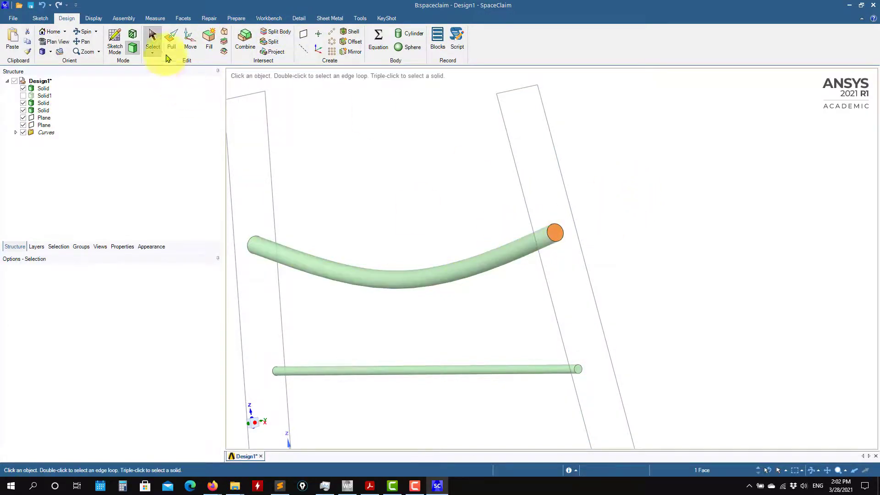
click(176, 45)
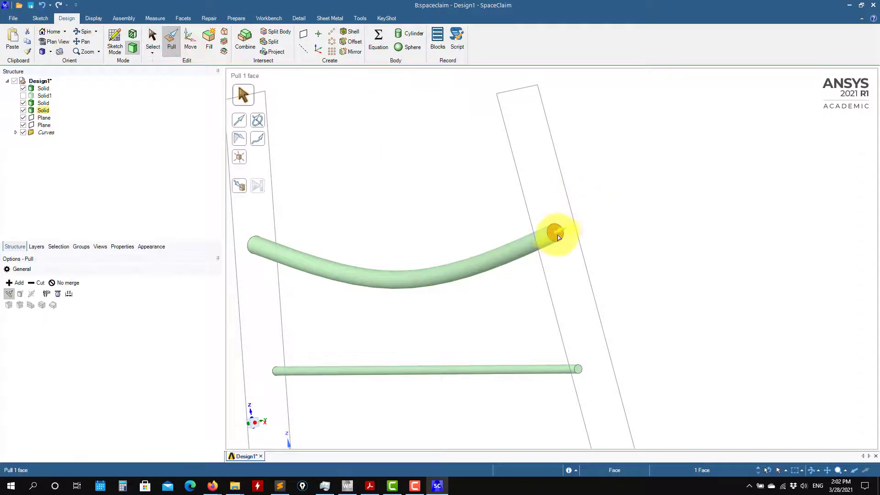
drag(557, 234, 754, 240)
scroll(734, 282, up, 3)
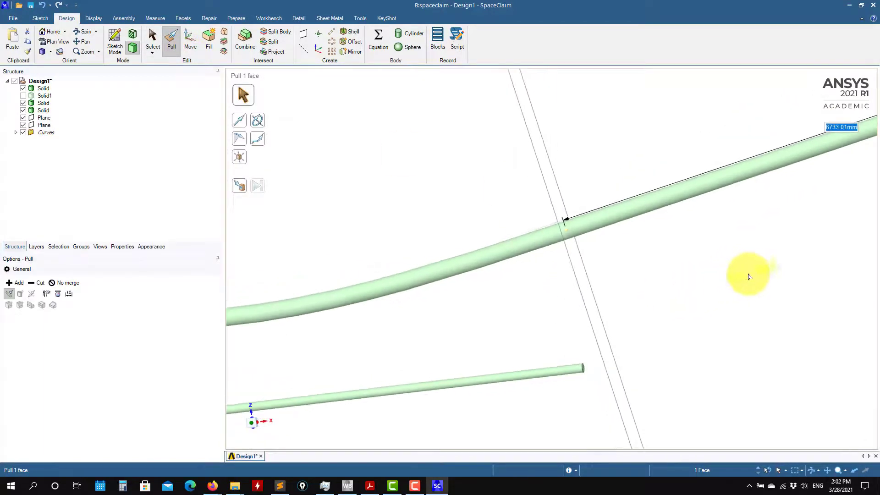
middle_drag(750, 276, 673, 321)
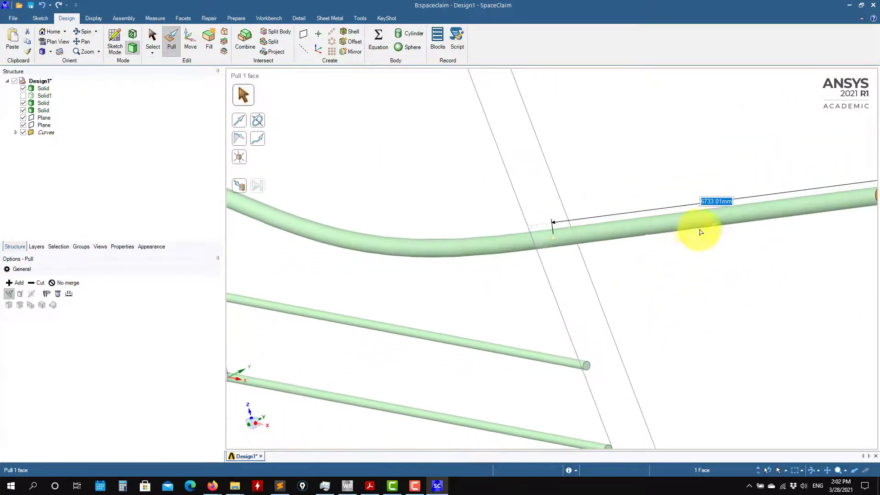
- Split the extended swept body at the plane on its original far end, keeping both pieces
click(274, 33)
click(638, 231)
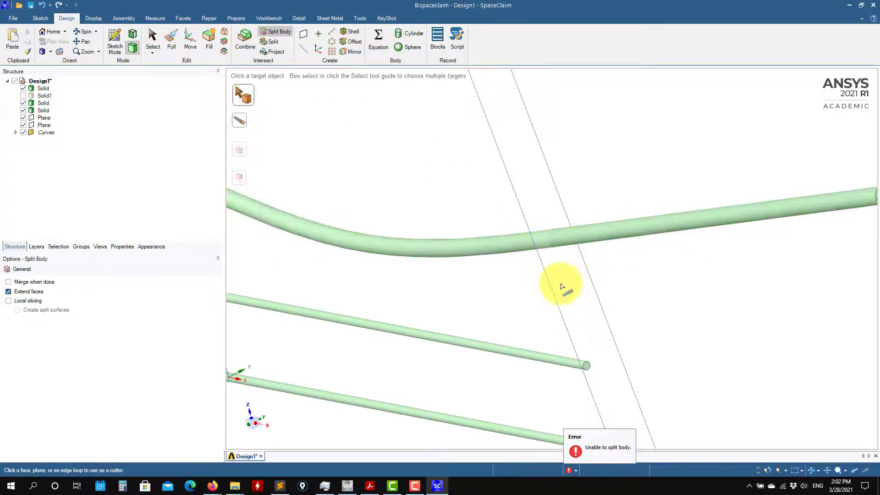
click(280, 34)
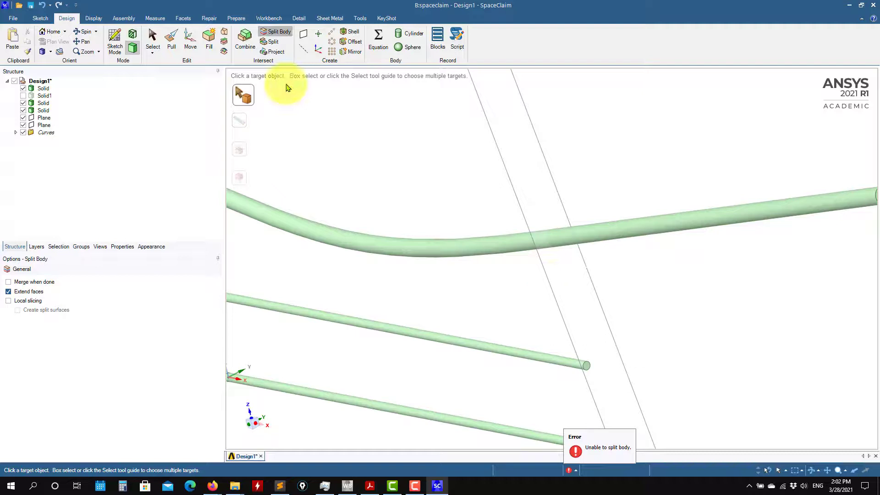
click(413, 245)
click(527, 226)
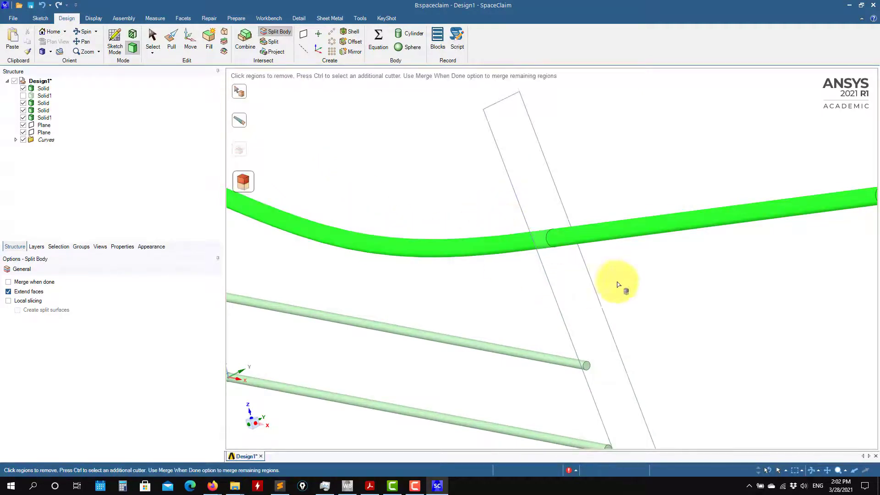
key(Escape)
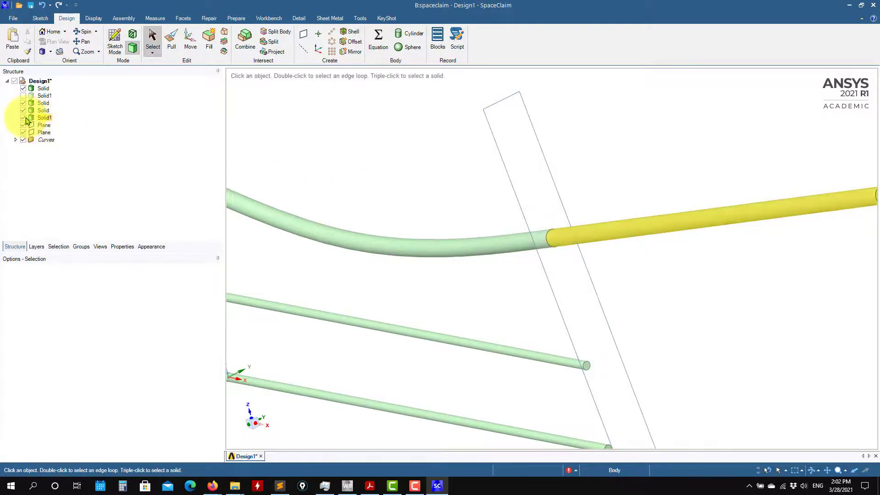
- Hide every solid except the straight extension split off beyond the end plane
click(22, 88)
click(23, 103)
click(23, 111)
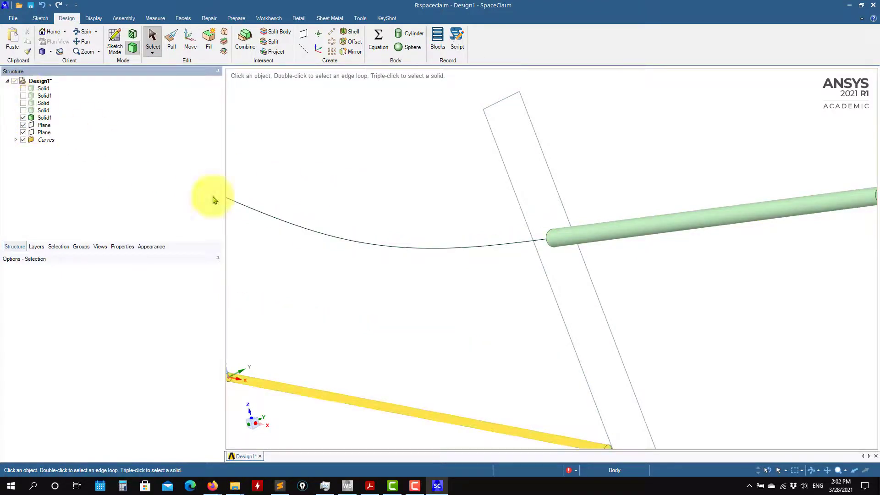
- Sketch a small concentric circle, about a third of the face's diameter, on the split face of the extension, centred on the spline's end
middle_drag(596, 320, 569, 259)
scroll(551, 271, up, 3)
click(521, 244)
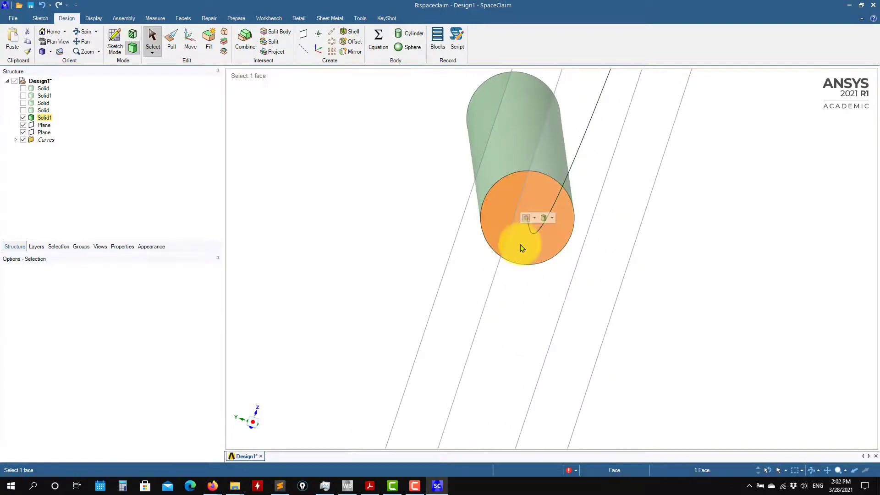
key(k)
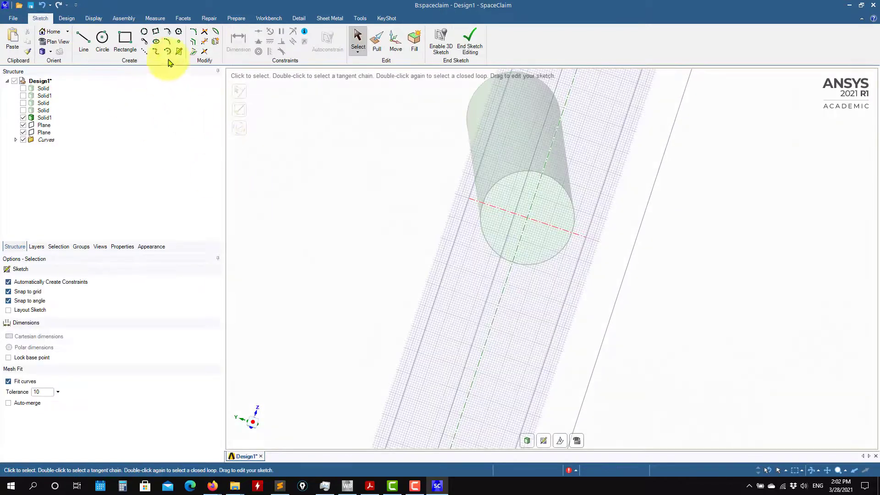
key(c)
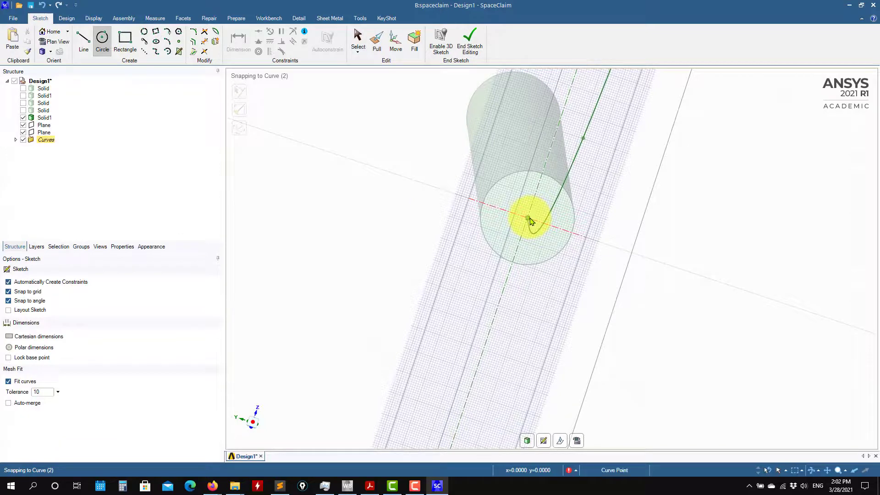
click(535, 203)
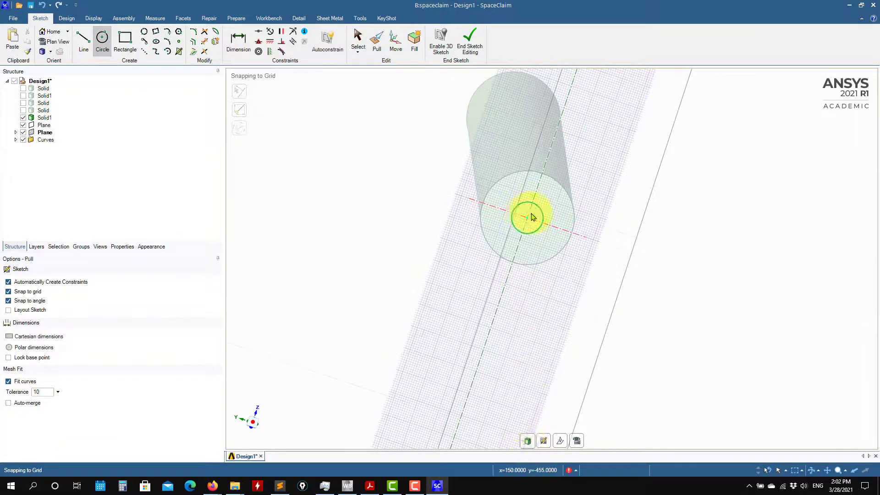
key(p)
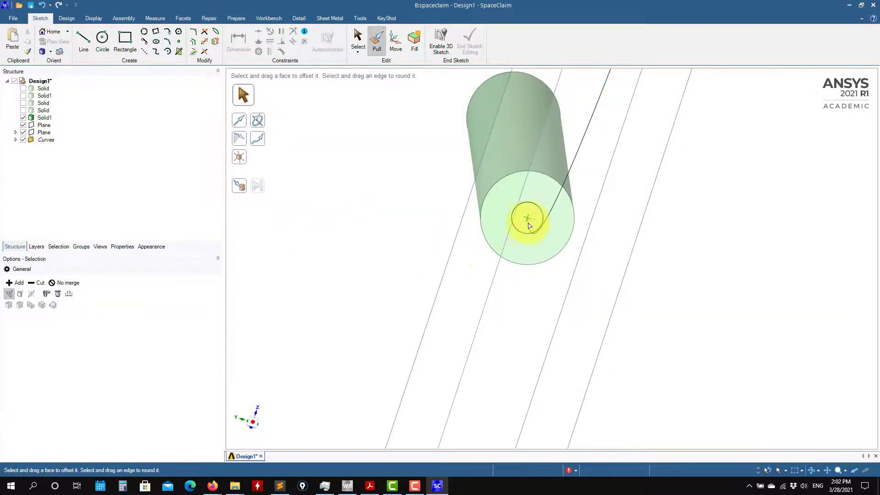
- Pull the small inner circular face up to the opposite end of the extension, and check both ends of the body
key(s)
click(529, 220)
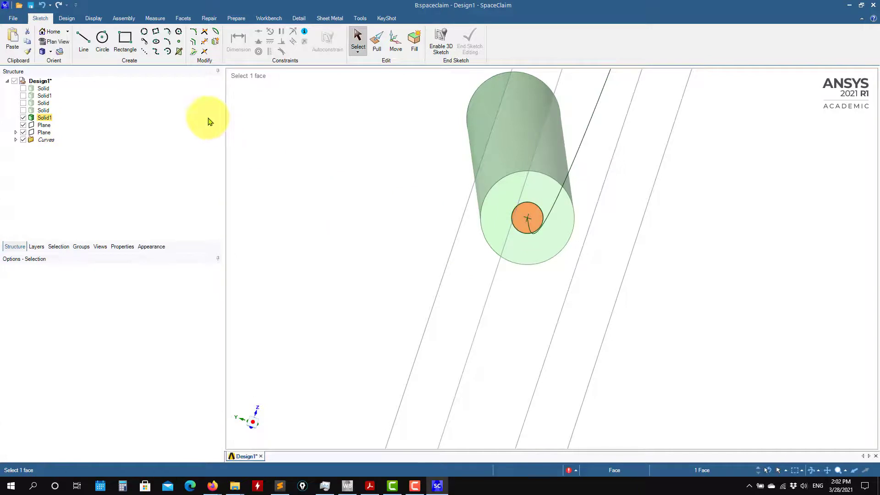
click(67, 18)
click(172, 42)
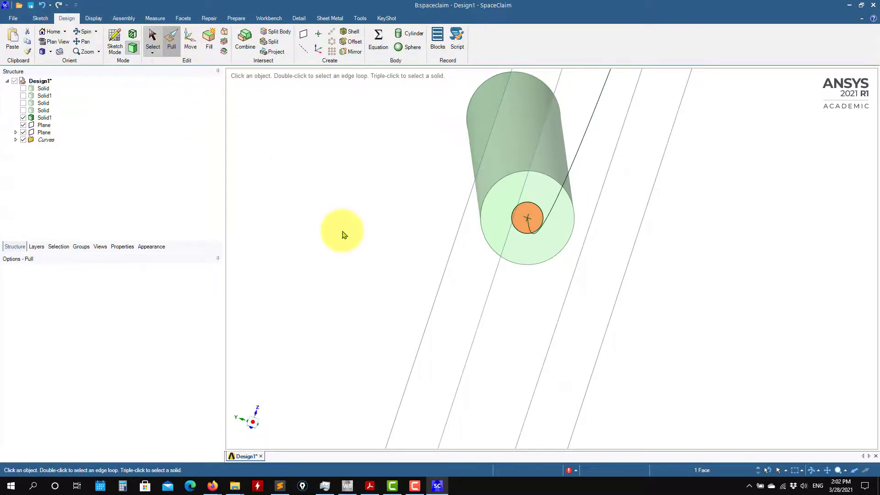
click(244, 188)
middle_drag(412, 271, 670, 353)
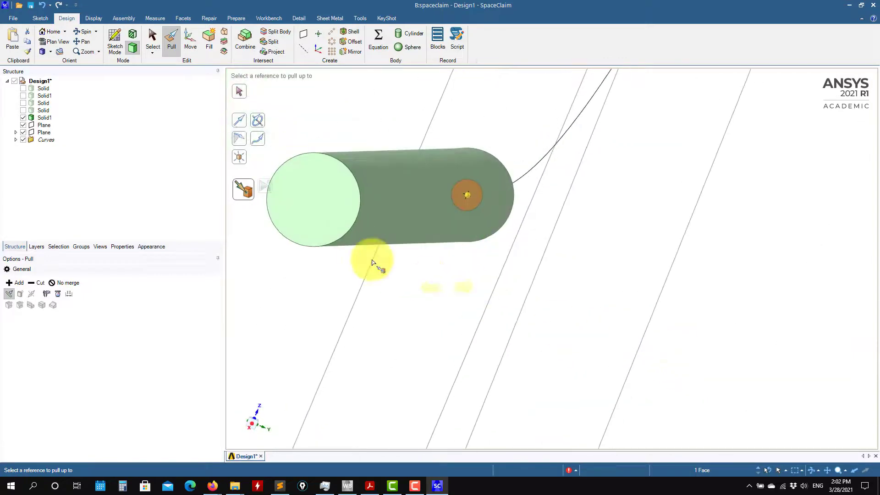
click(342, 248)
key(Escape)
middle_drag(523, 324, 528, 323)
middle_drag(269, 190, 866, 289)
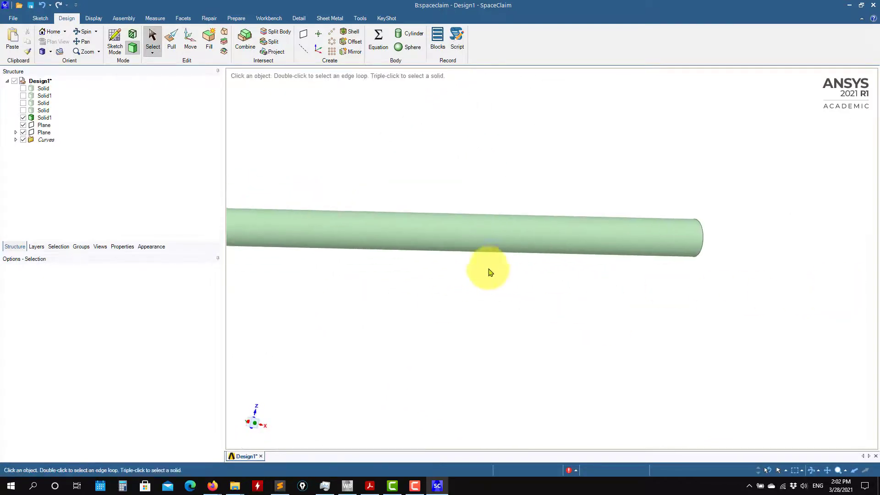
scroll(490, 273, up, 4)
scroll(492, 275, down, 5)
scroll(503, 275, down, 3)
ctrl+middle_drag(386, 305, 631, 320)
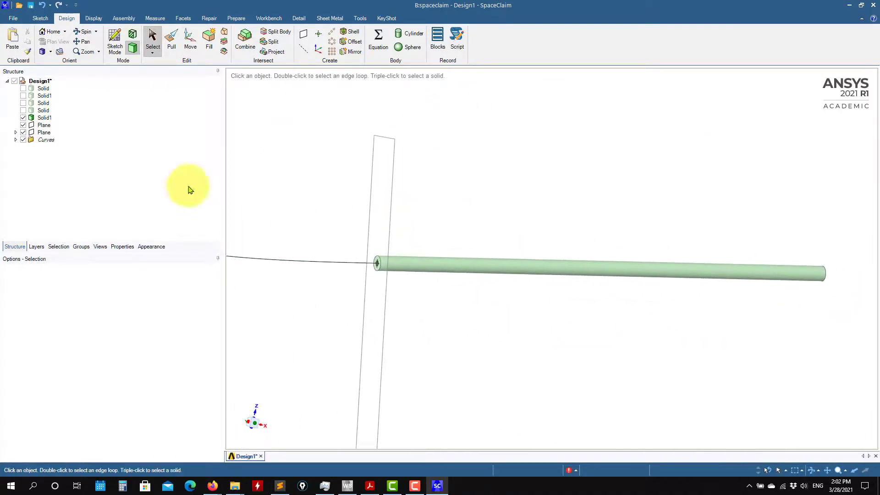
- Show the straight cylinder along the X axis, hide the extension, and orient the view square to the XZ plane
click(23, 88)
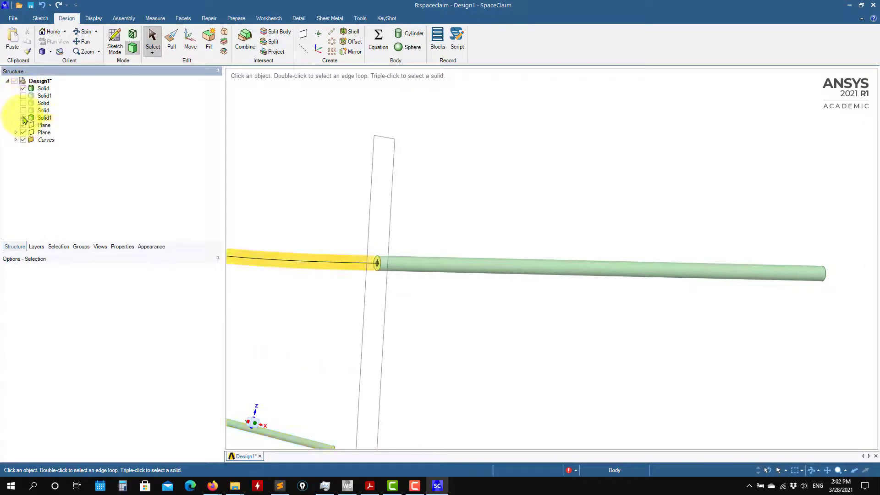
click(23, 118)
scroll(397, 301, down, 3)
ctrl+middle_drag(450, 319, 725, 325)
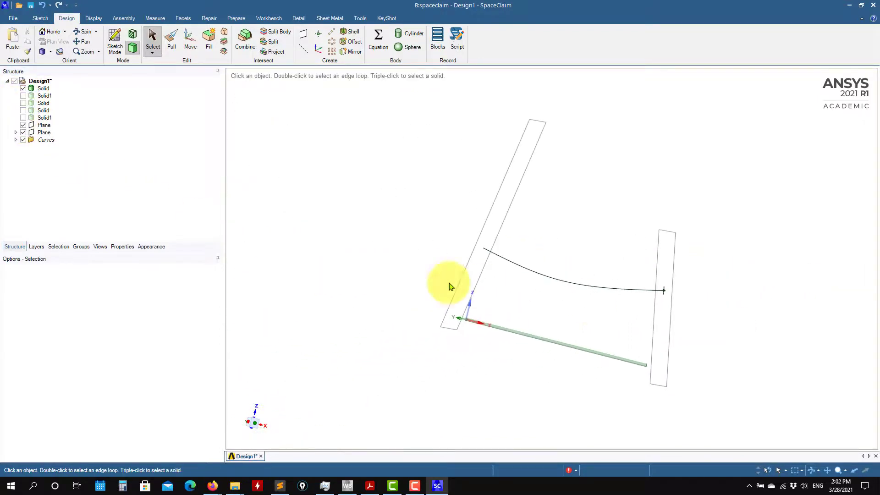
middle_drag(449, 287, 477, 364)
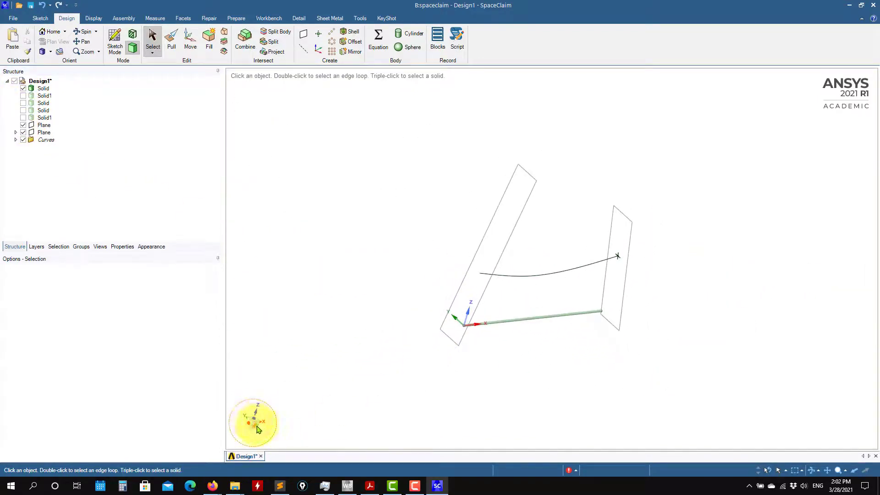
click(258, 429)
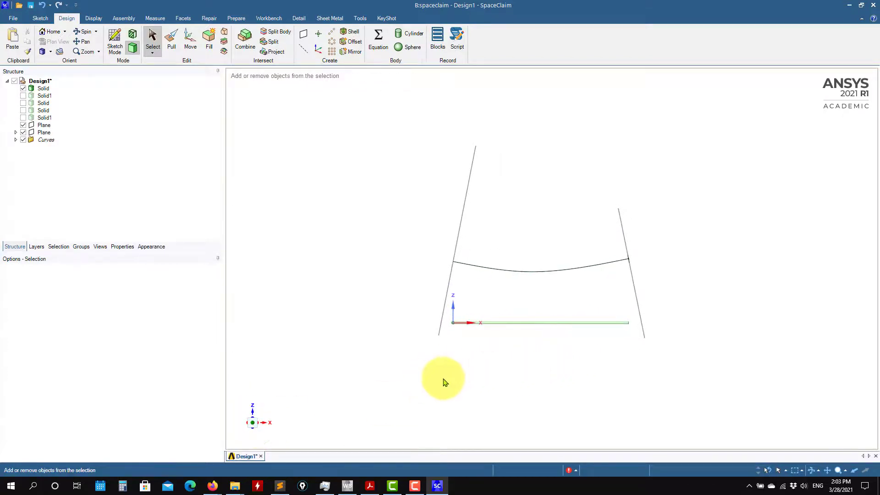
click(40, 18)
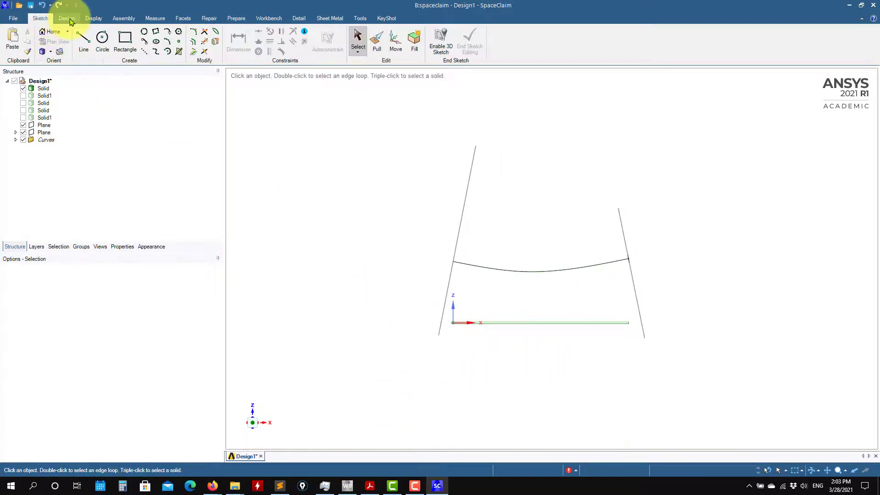
click(67, 19)
click(93, 18)
click(131, 18)
click(155, 18)
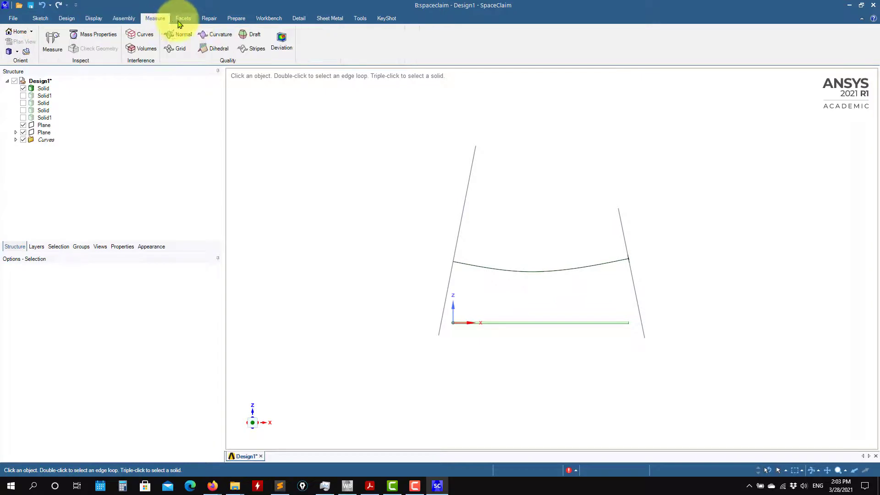
click(183, 18)
click(209, 18)
click(236, 19)
click(270, 18)
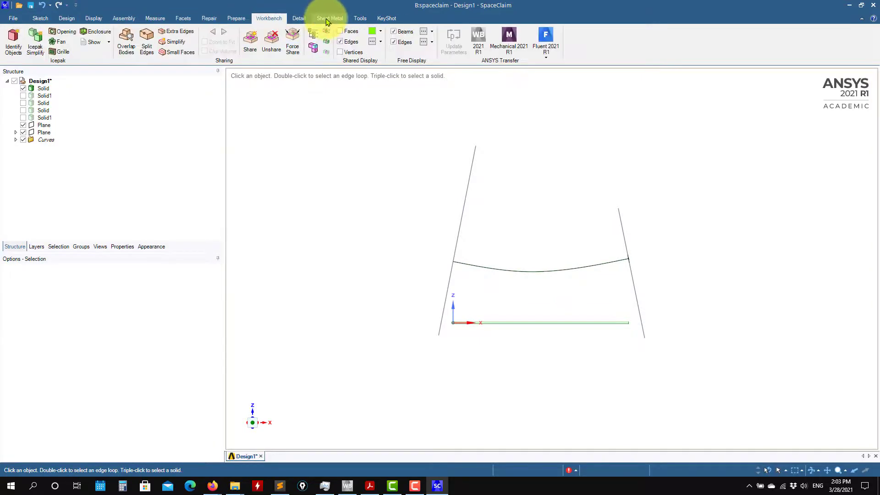
click(330, 18)
click(40, 20)
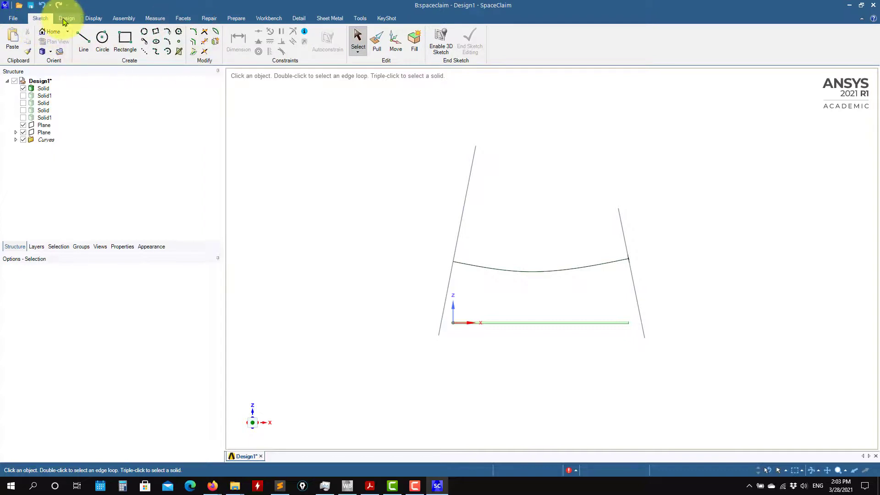
click(66, 19)
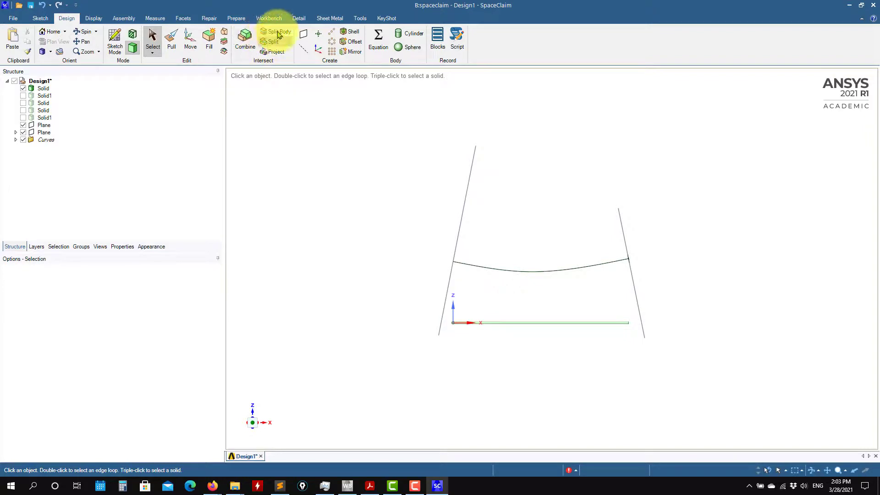
- Show all the hidden solids again, including the swept body, its extension and the upper cylinder
scroll(564, 285, down, 4)
scroll(600, 304, up, 10)
ctrl+middle_drag(571, 304, 723, 280)
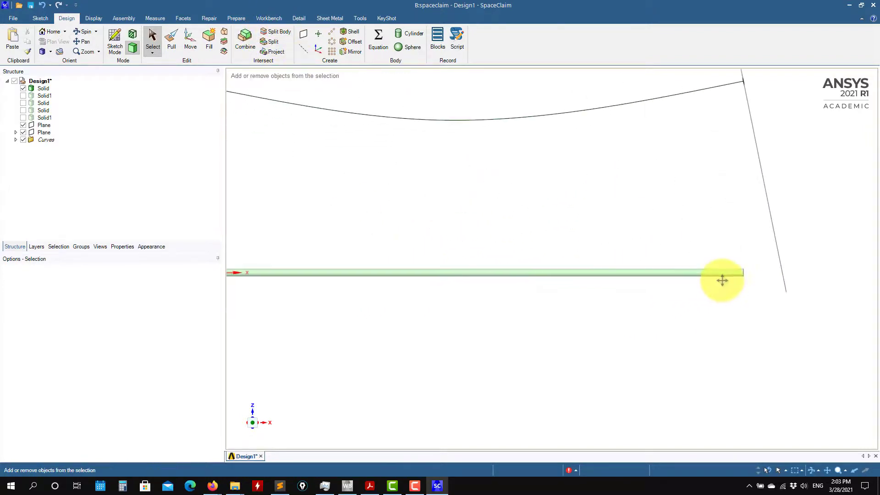
click(23, 96)
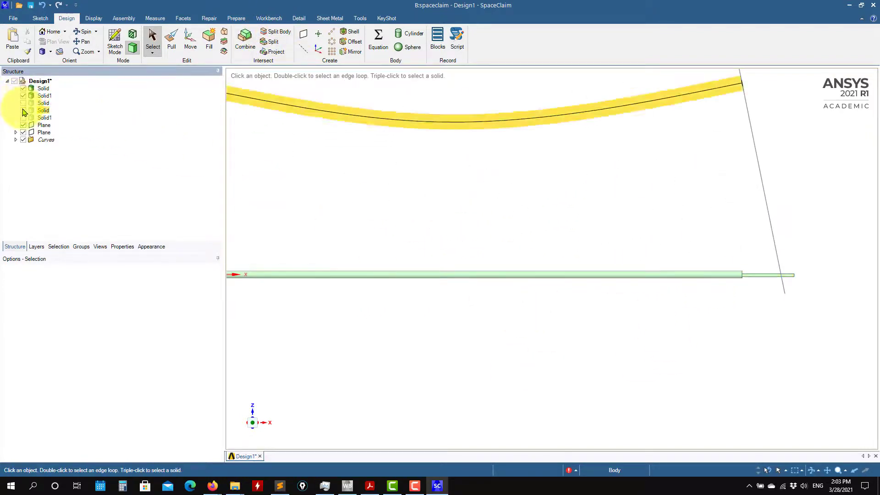
click(23, 103)
click(23, 111)
click(23, 118)
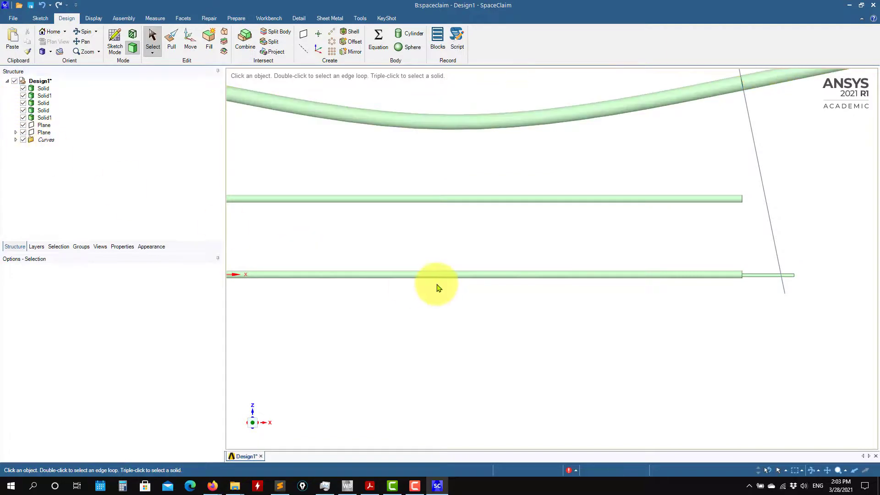
scroll(445, 287, down, 3)
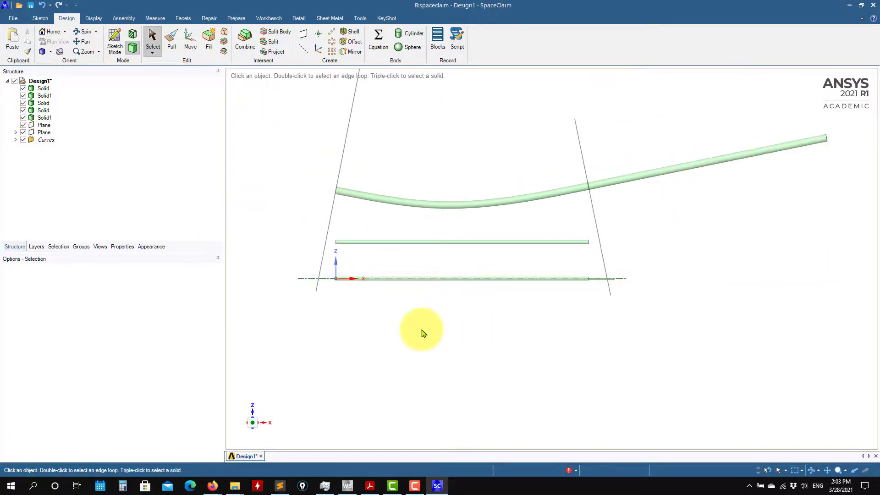
- Hide the four other solids together, leaving only the straight cylinder on the X axis shown
click(46, 118)
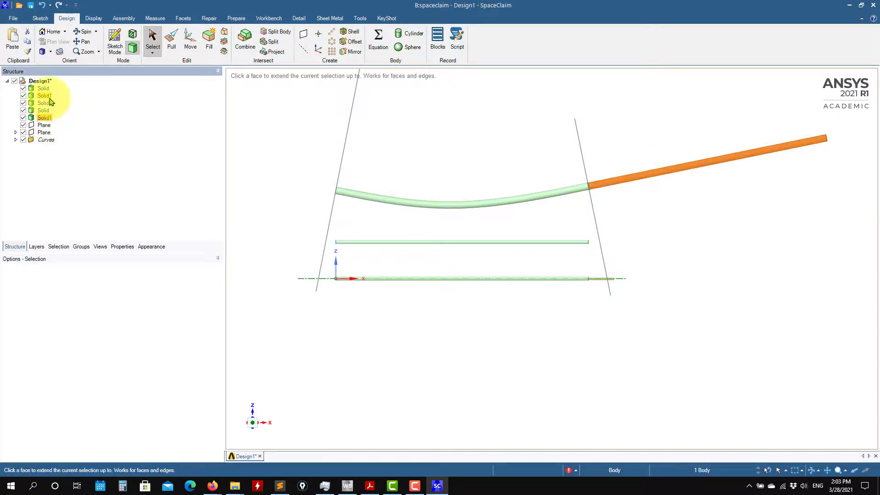
ctrl+click(49, 96)
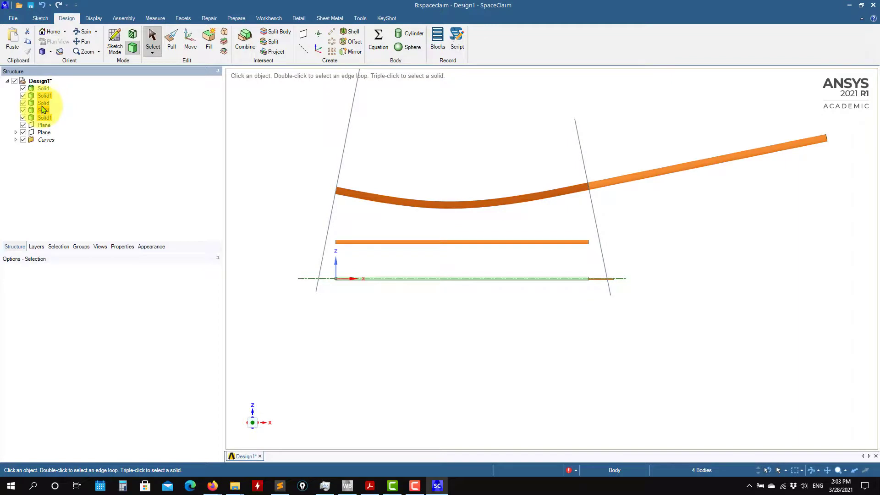
right_click(44, 99)
click(23, 110)
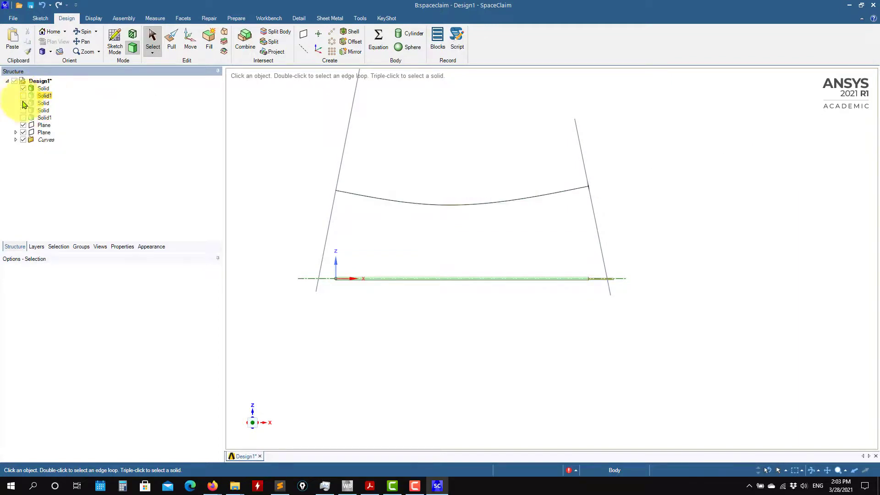
- Show the four hidden solids again and suppress all four for physics, leaving out the straight cylinder on the X axis
click(23, 117)
click(23, 110)
click(23, 103)
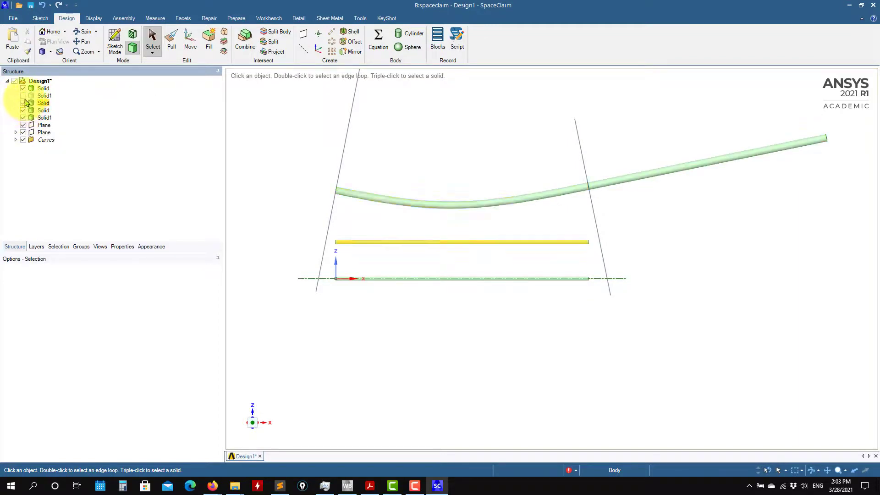
shift+click(48, 118)
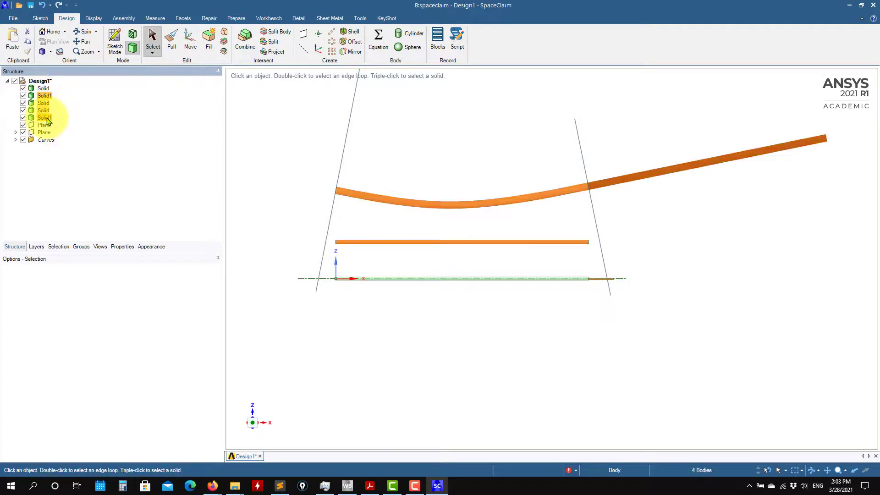
right_click(48, 120)
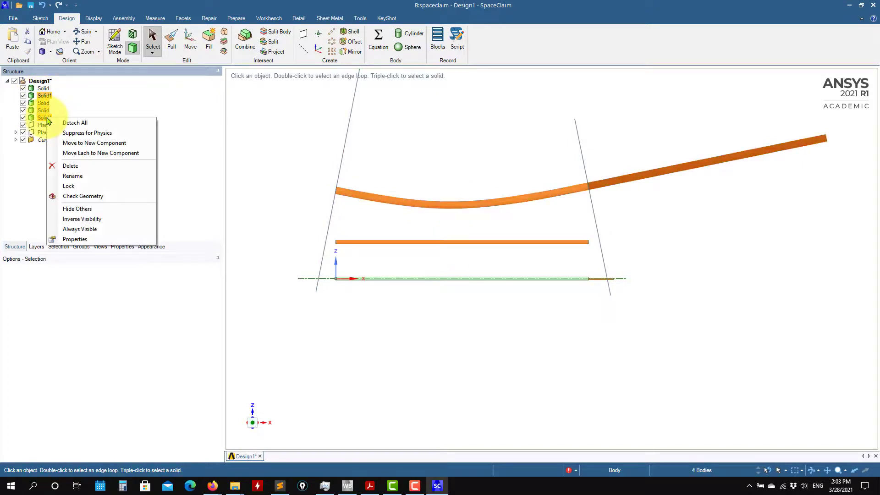
click(98, 134)
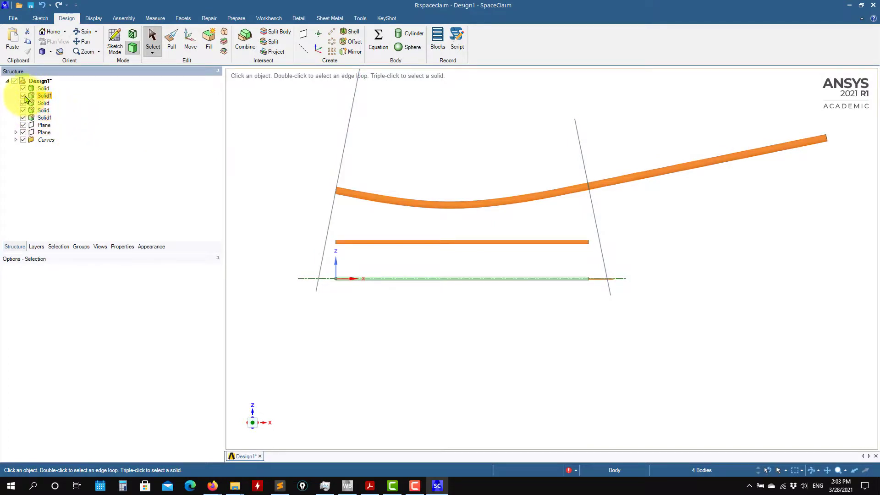
- Hide the four suppressed solids together and inspect the straight cylinder along its length up to both ends
click(25, 97)
scroll(402, 314, up, 5)
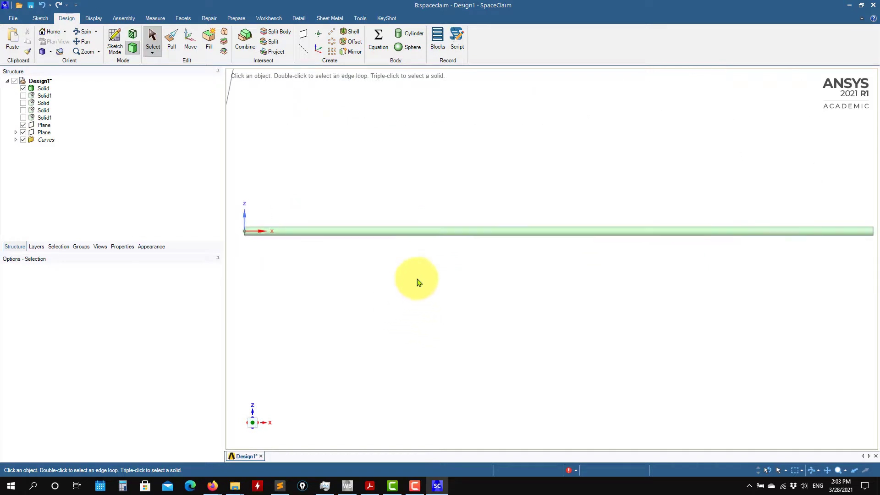
ctrl+middle_drag(584, 301, 542, 317)
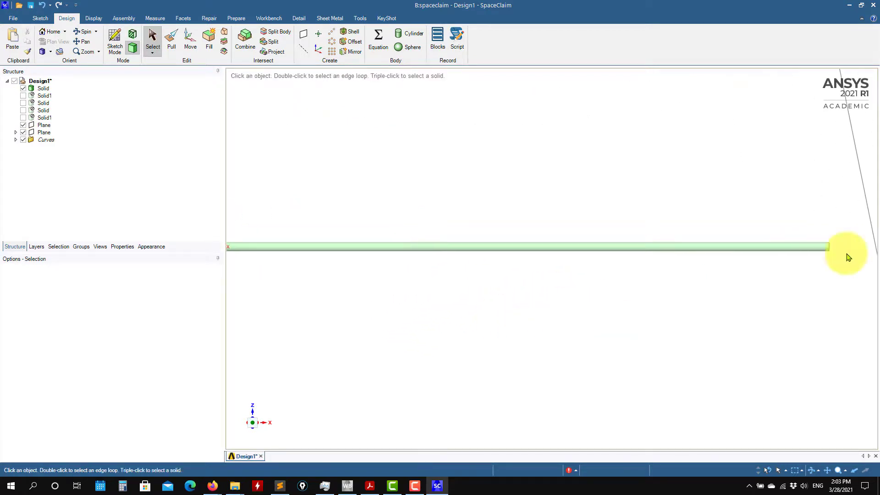
ctrl+middle_drag(490, 308, 531, 348)
scroll(497, 316, down, 3)
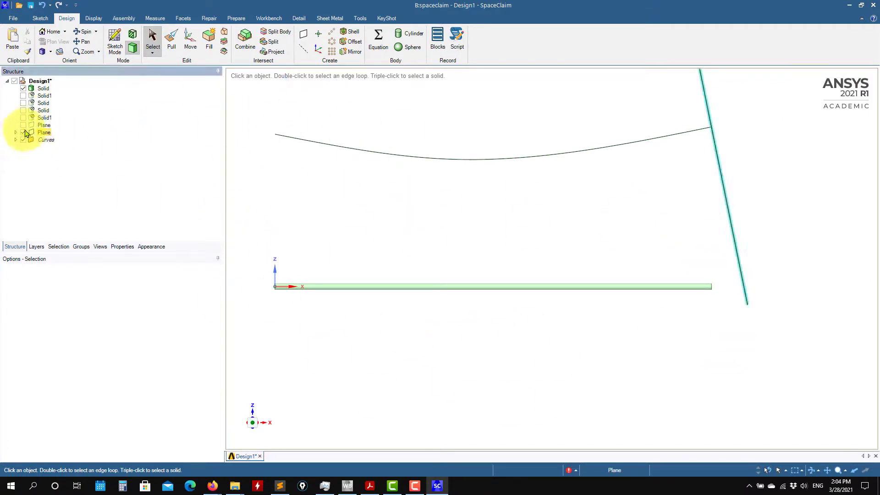
- Hide both planes and the curves, and view the remaining straight cylinder at an angle from its origin end
middle_drag(452, 307, 573, 382)
scroll(569, 344, up, 3)
shift+middle_drag(581, 284, 651, 339)
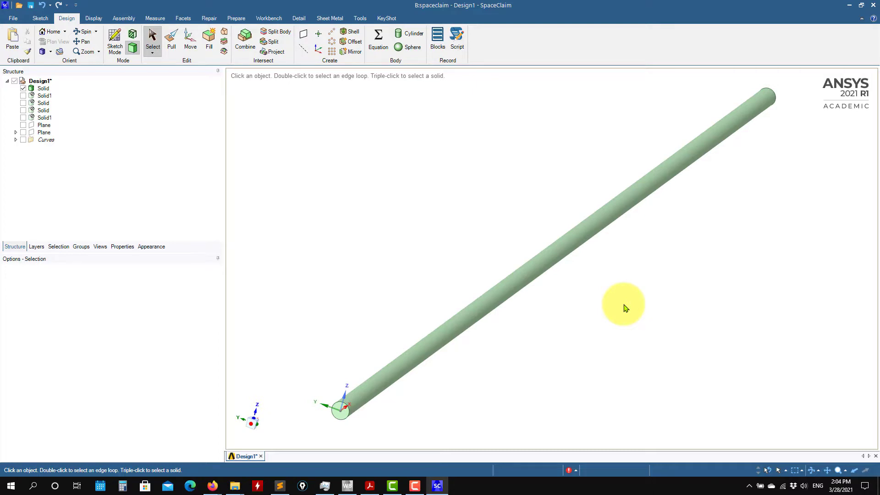
click(507, 293)
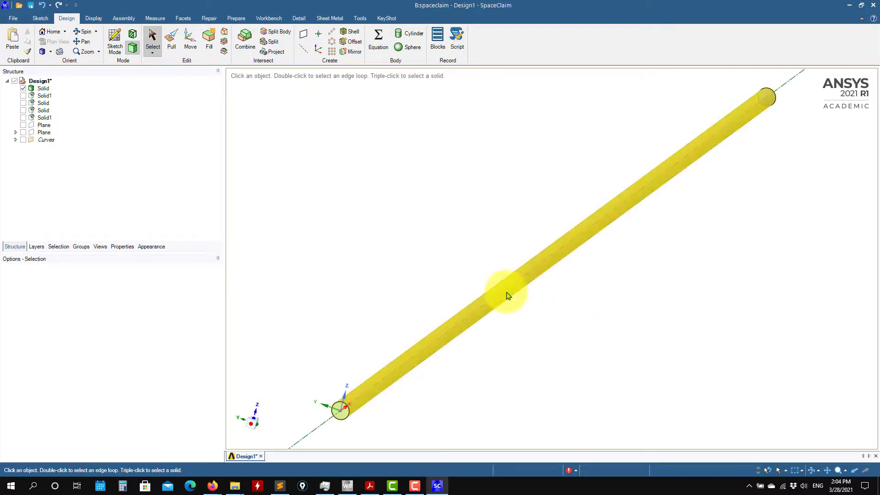
- Close the SpaceClaim geometry editor and save the test project in Workbench
click(875, 9)
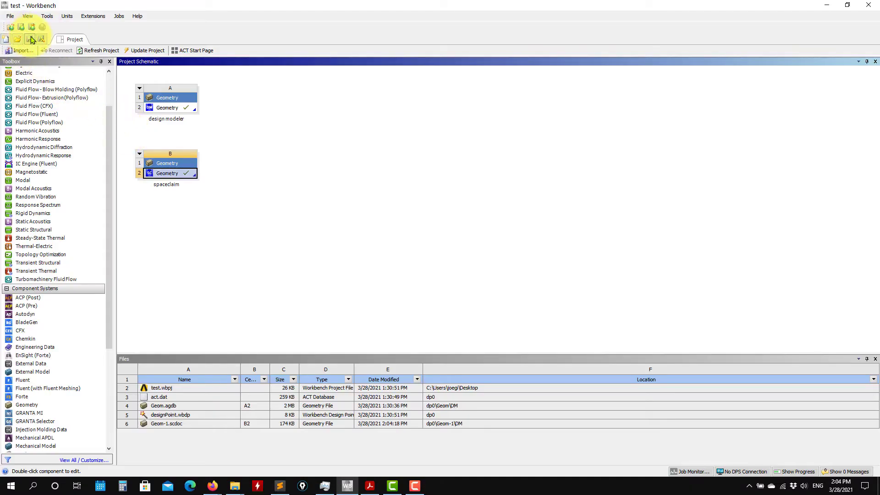
click(30, 40)
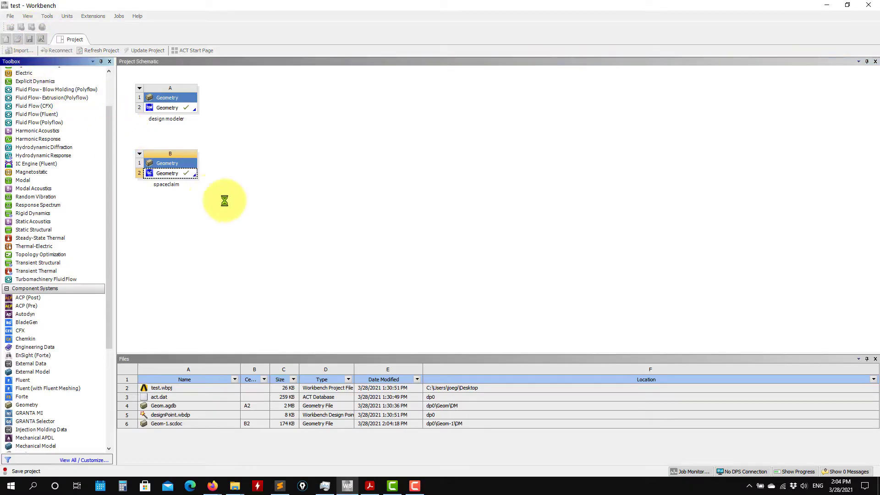